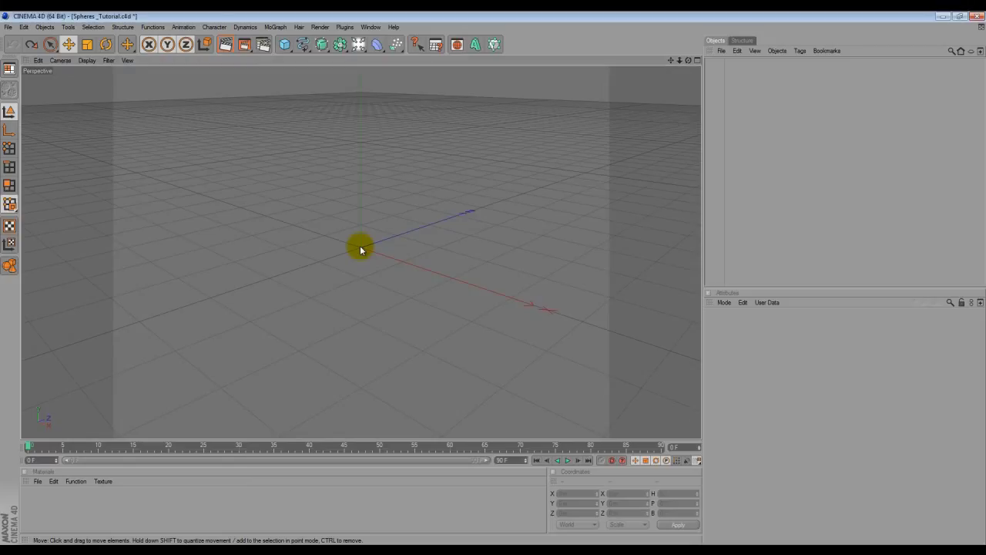
Set the render output size to the 1920 x 1200 screen preset in the render settings.
{"action": "left_click", "coordinate": [263, 44]}
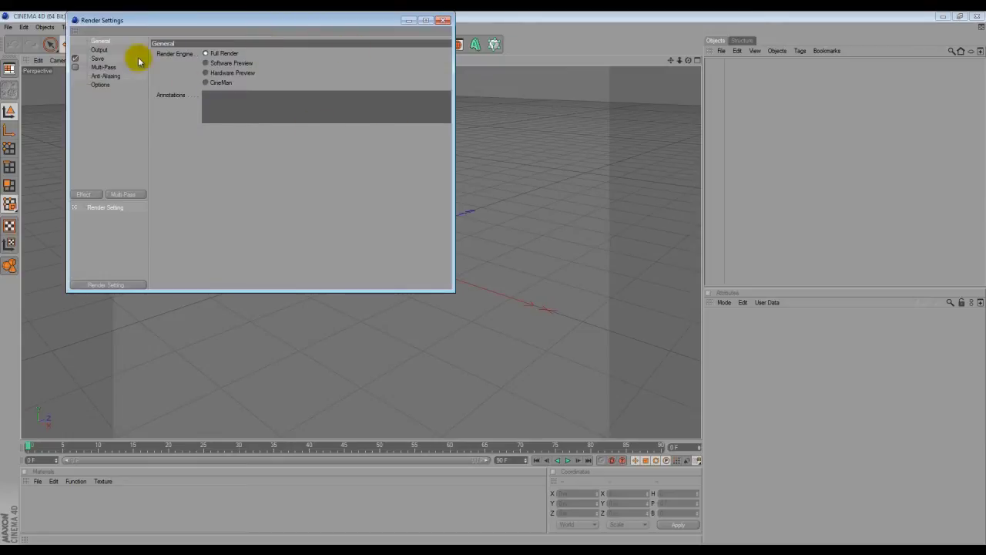
{"action": "left_click", "coordinate": [101, 50]}
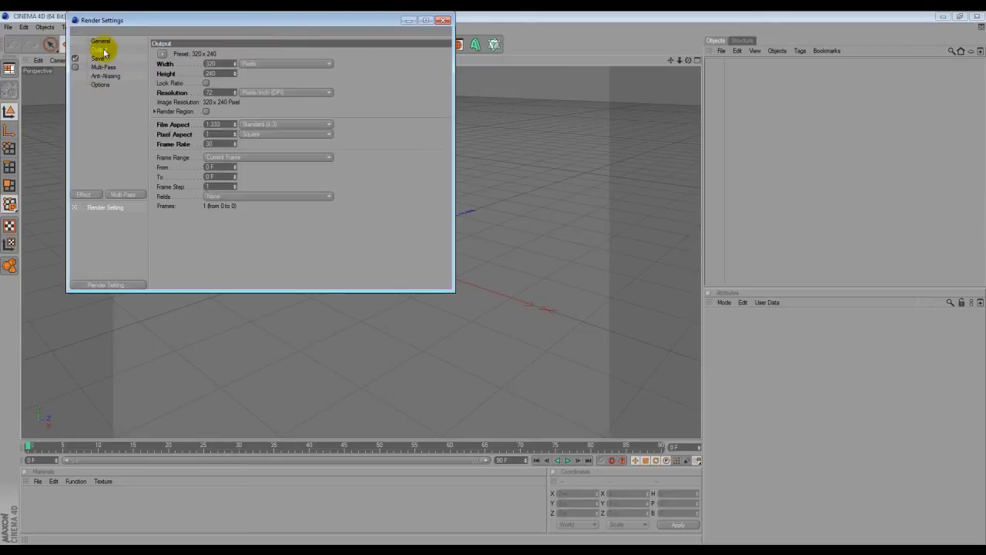
{"action": "left_click", "coordinate": [161, 54]}
{"action": "mouse_move", "coordinate": [184, 66]}
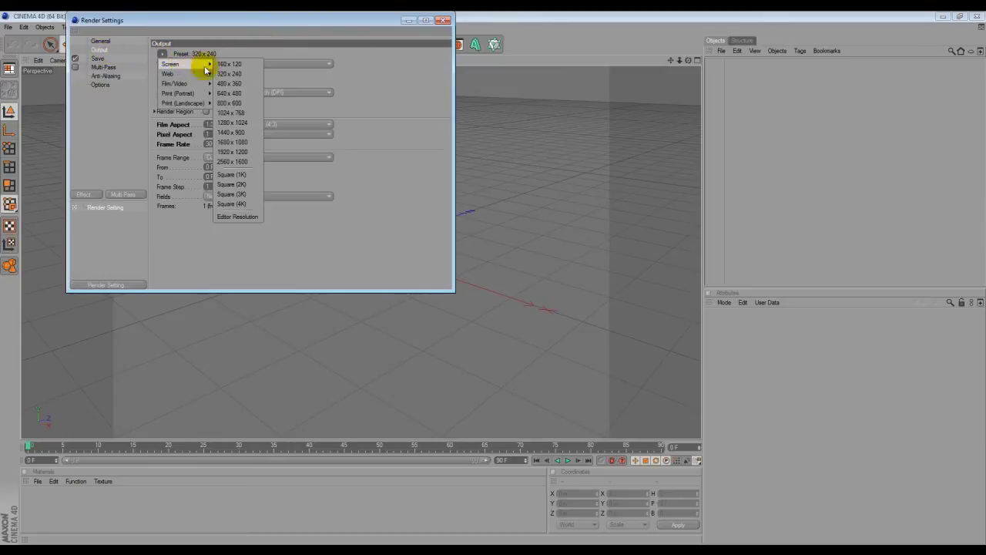
{"action": "left_click", "coordinate": [244, 153]}
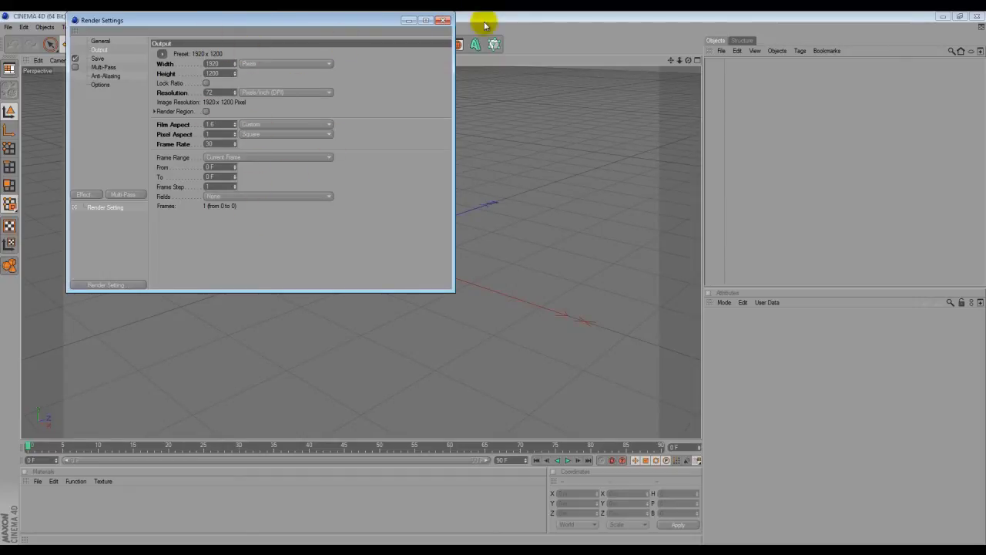
{"action": "left_click", "coordinate": [445, 21]}
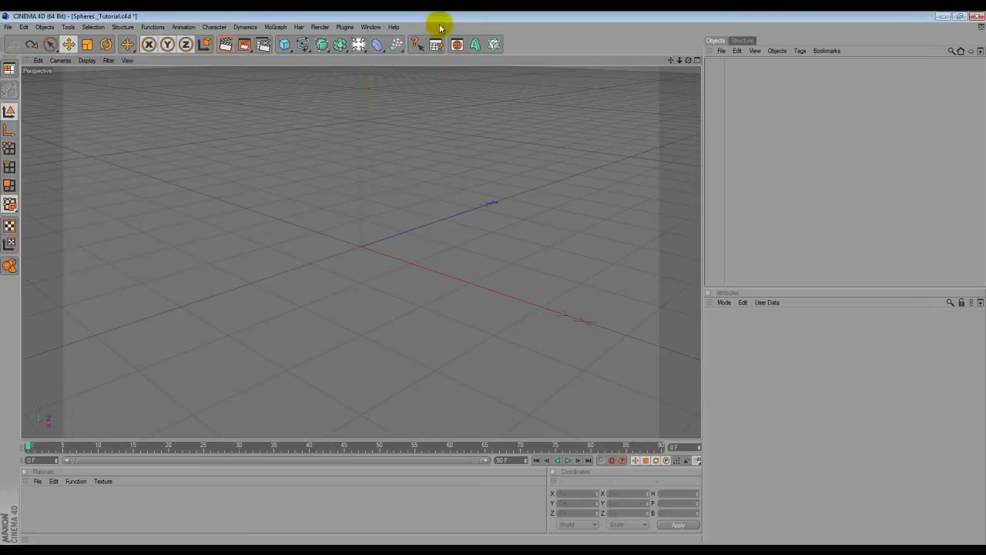
Add a Sphere and a Landscape primitive to the scene and select both.
{"action": "left_click", "coordinate": [284, 44]}
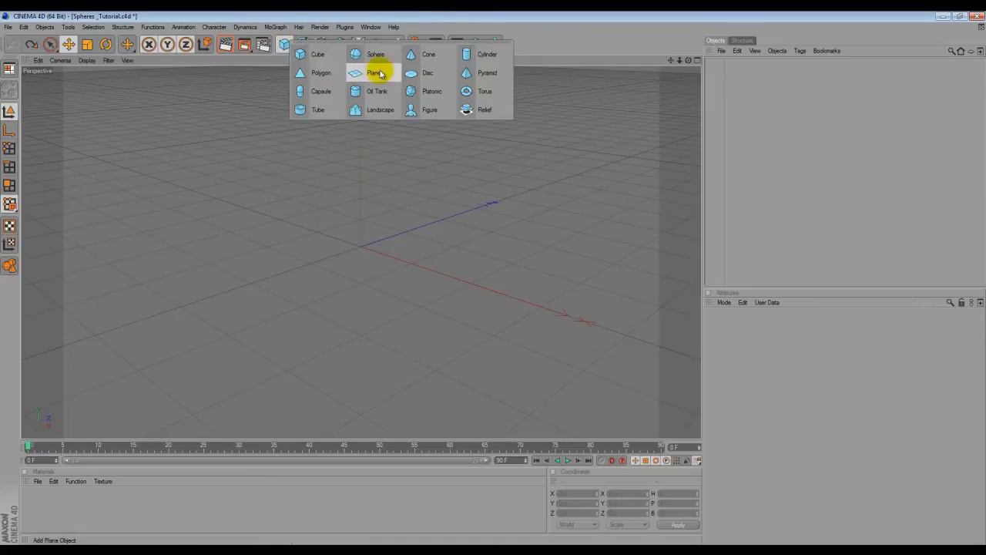
{"action": "left_click", "coordinate": [375, 56]}
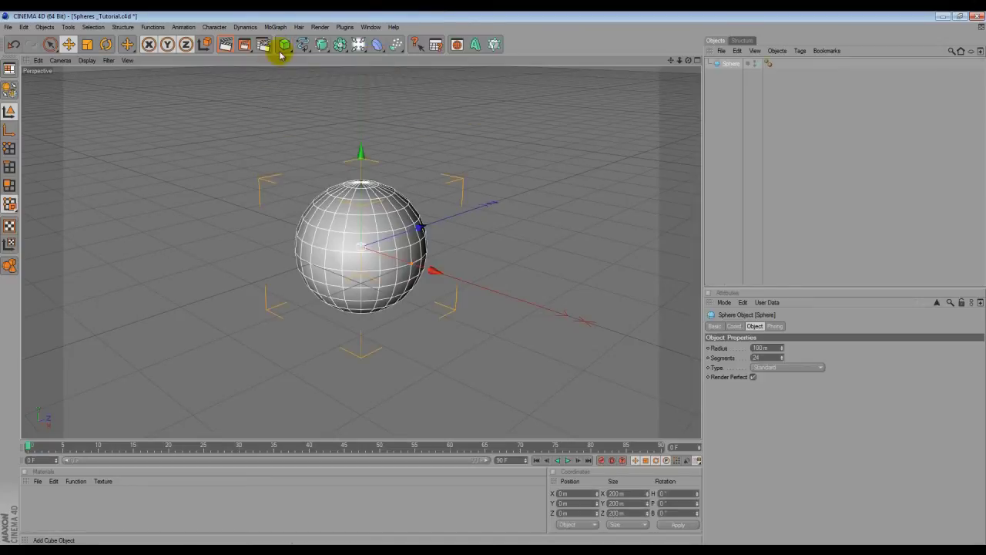
{"action": "left_click", "coordinate": [286, 45]}
{"action": "left_click", "coordinate": [370, 109]}
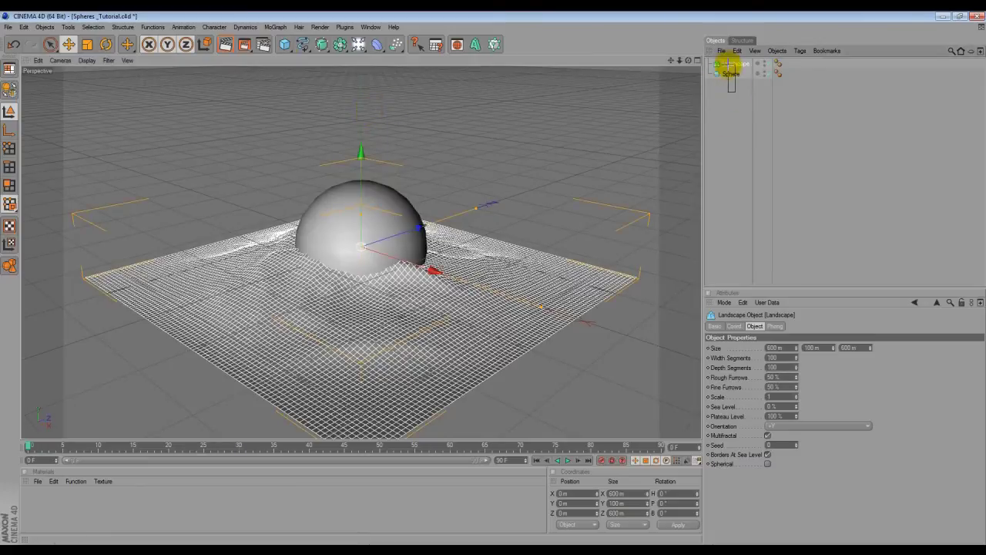
{"action": "left_click", "coordinate": [729, 74], "text": "ctrl"}
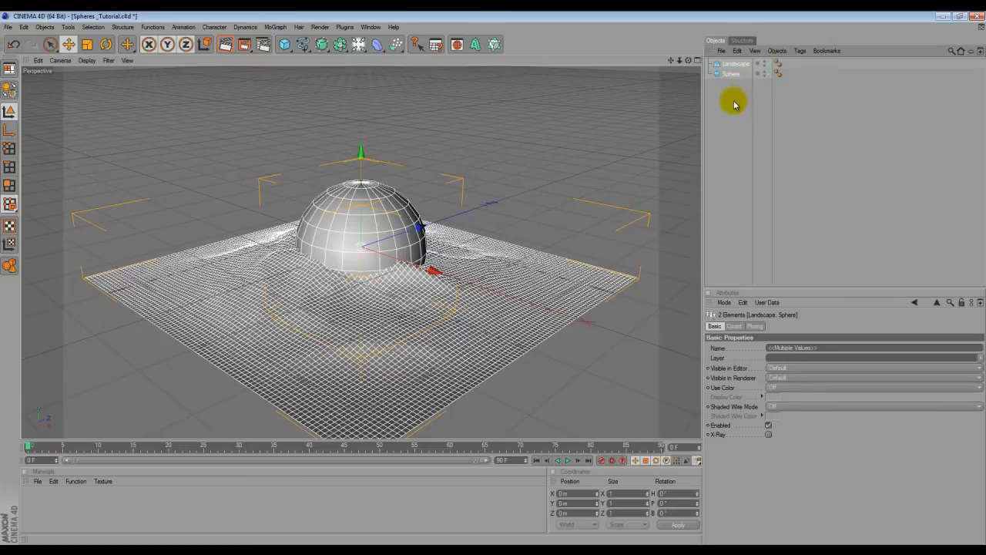
Turn on the Spherical option for the Landscape object.
{"action": "left_click", "coordinate": [734, 65]}
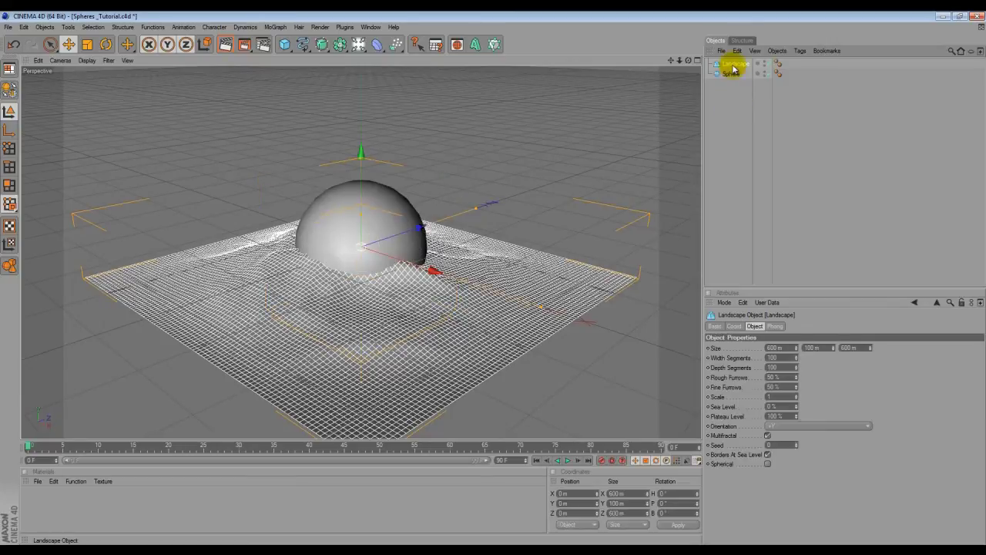
{"action": "left_click", "coordinate": [766, 466]}
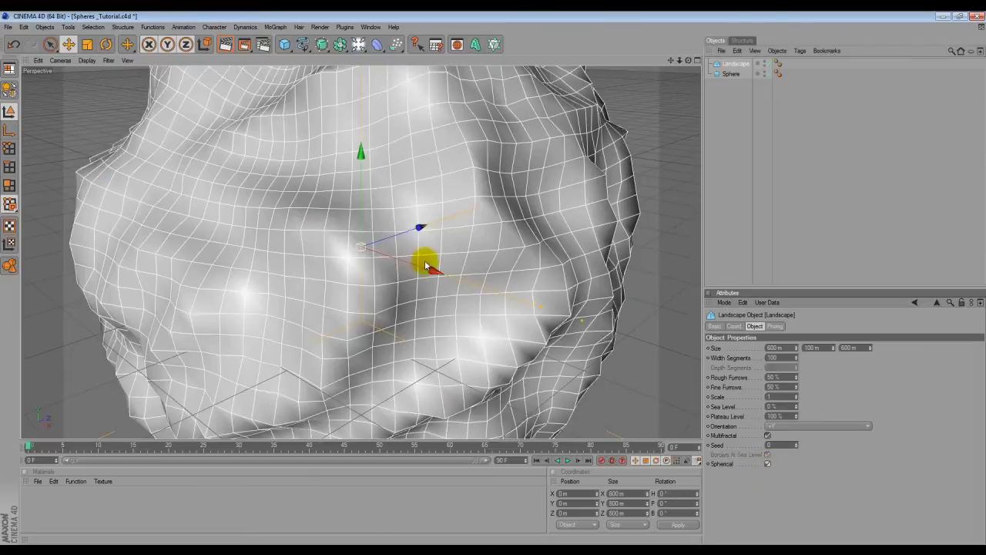
{"action": "scroll", "coordinate": [362, 221], "scroll_direction": "down", "scroll_amount": 8}
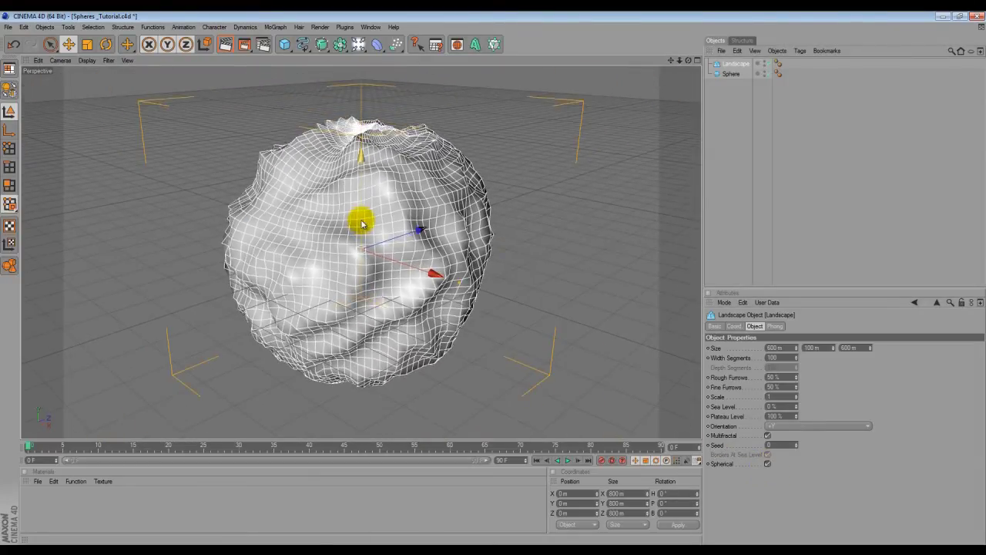
Set the Sphere's radius to 378 m.
{"action": "left_click", "coordinate": [729, 73]}
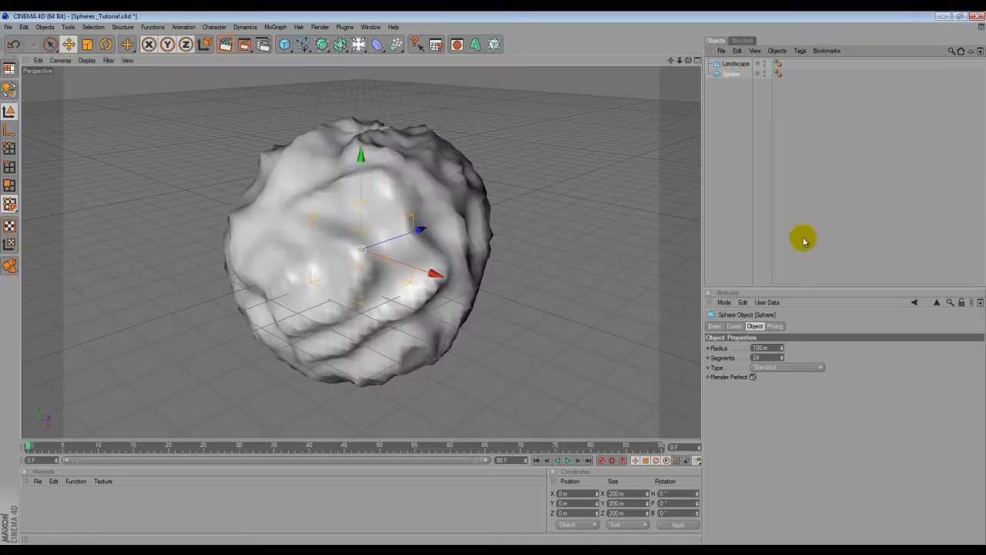
{"action": "left_click", "coordinate": [761, 347]}
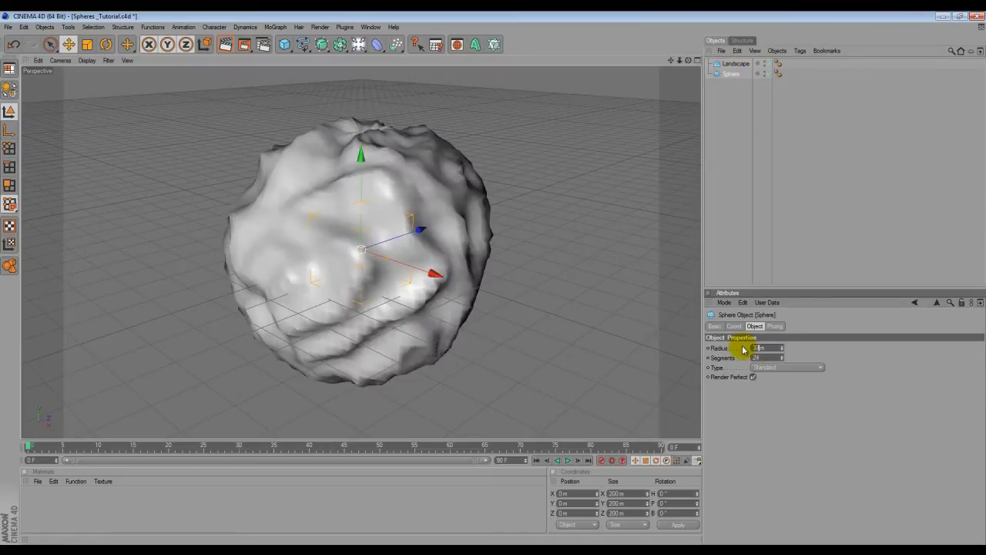
{"action": "key", "text": "Return"}
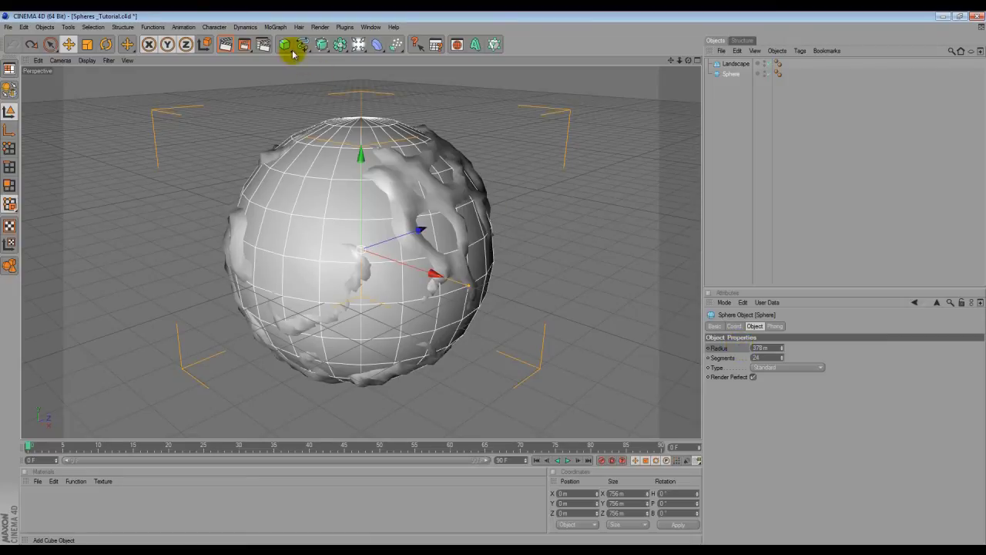
Add a second Landscape object along with a Melt deformer and an Explosion FX deformer.
{"action": "left_click_drag", "start_coordinate": [284, 44], "coordinate": [385, 110]}
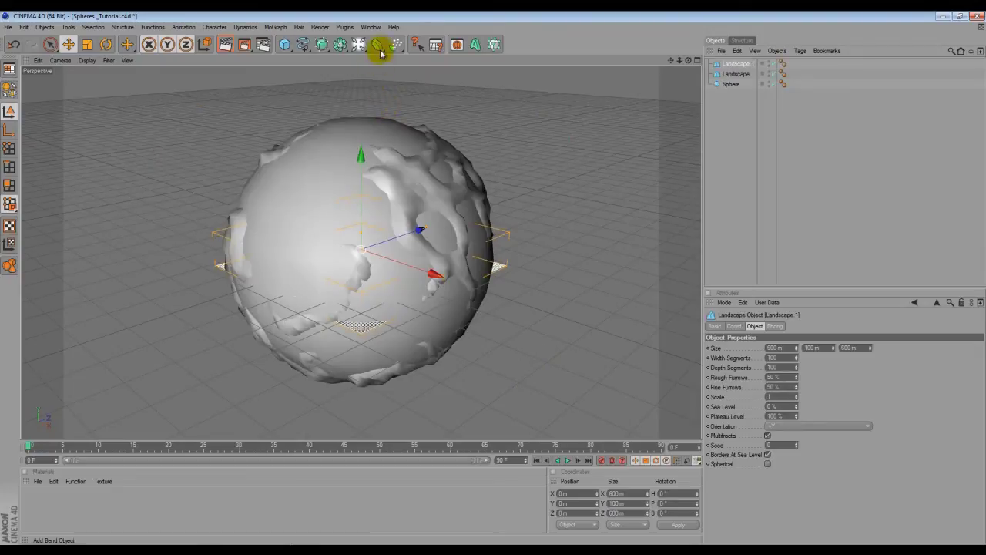
{"action": "left_click_drag", "start_coordinate": [381, 51], "coordinate": [558, 111]}
{"action": "left_click_drag", "start_coordinate": [385, 43], "coordinate": [494, 114]}
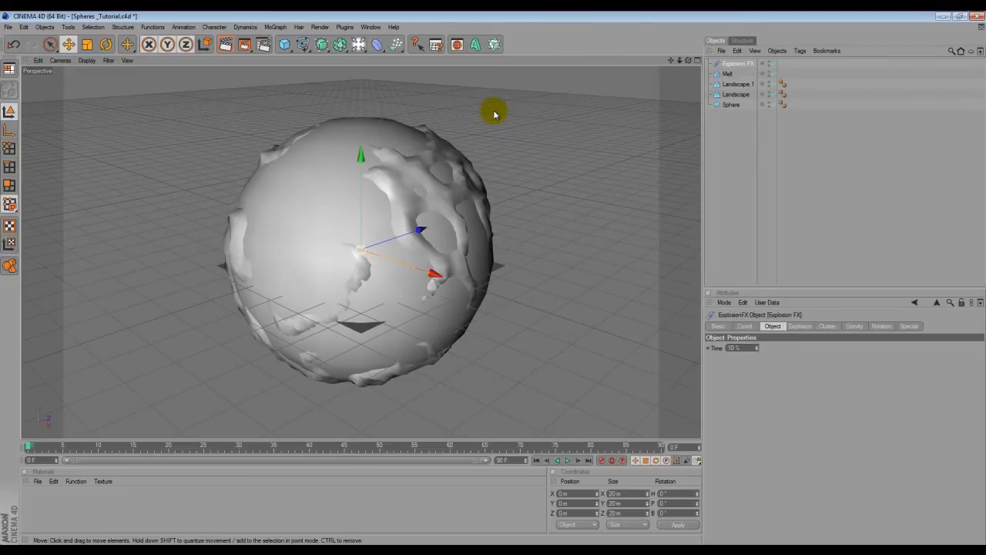
View the reference image Awesome_spheres.png in Windows Photo Viewer, then return to the Cinema 4D scene.
{"action": "left_click", "coordinate": [728, 74]}
{"action": "left_click", "coordinate": [729, 84]}
{"action": "left_click", "coordinate": [268, 541]}
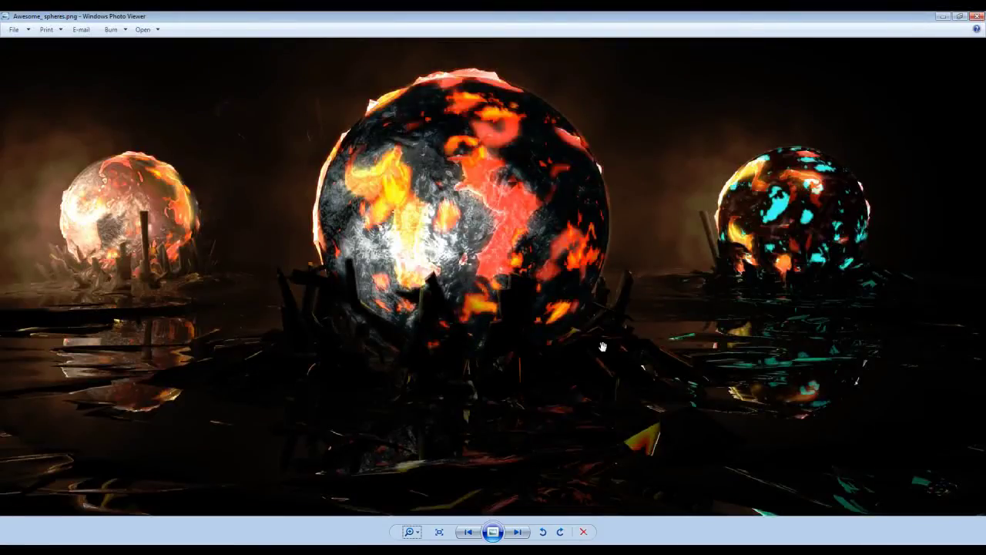
{"action": "left_click", "coordinate": [943, 17]}
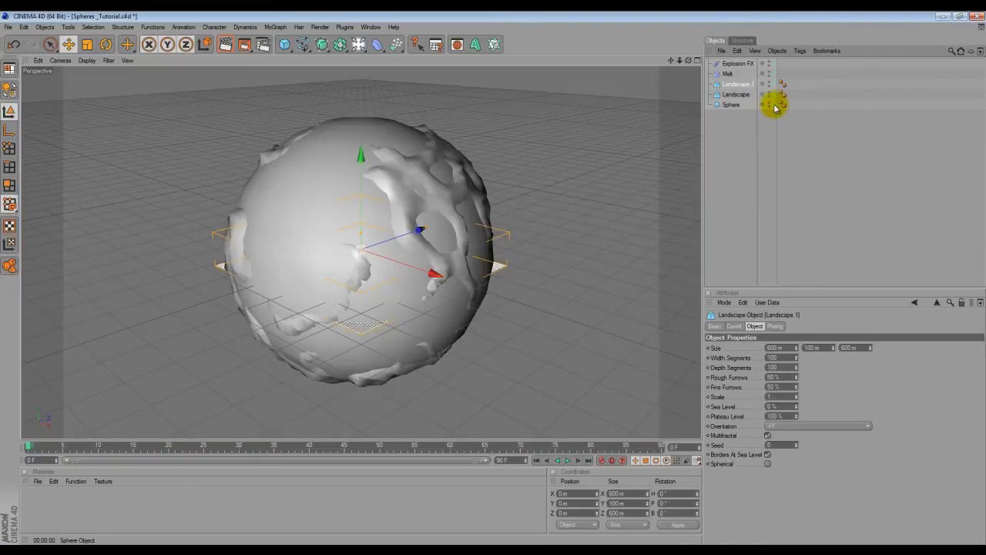
Disable the Sphere and the first Landscape so only the second landscape shows in the viewport.
{"action": "left_click", "coordinate": [768, 105]}
{"action": "left_click", "coordinate": [765, 95]}
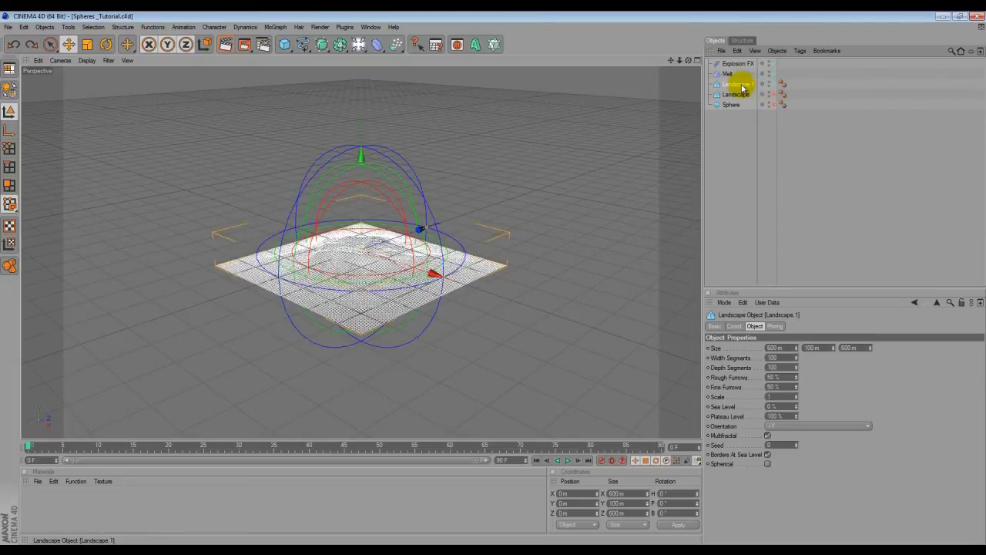
Rename the second landscape to Melted_landscape and turn on its Spherical option.
{"action": "double_click", "coordinate": [738, 84]}
{"action": "type", "text": "Melted l"}
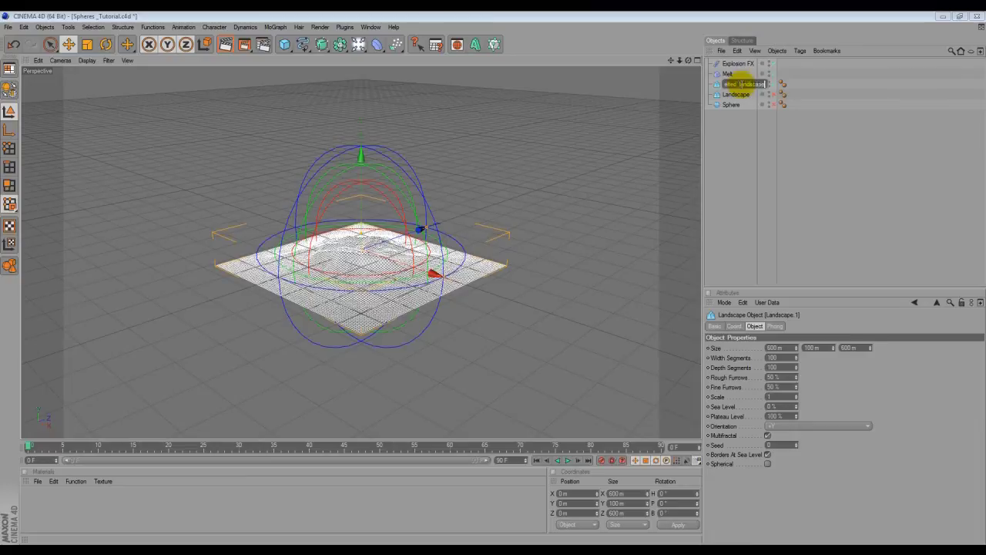
{"action": "key", "text": "Return"}
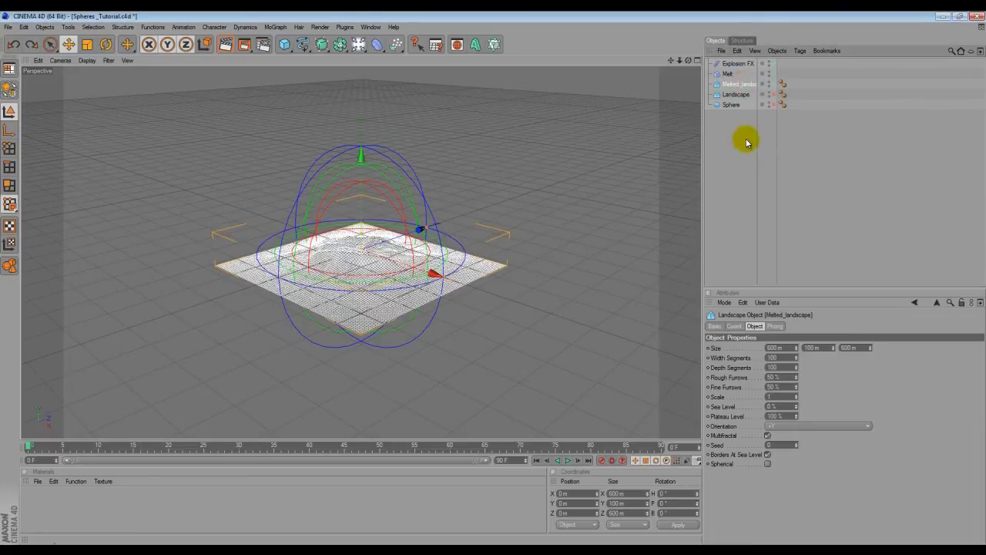
{"action": "left_click", "coordinate": [767, 465]}
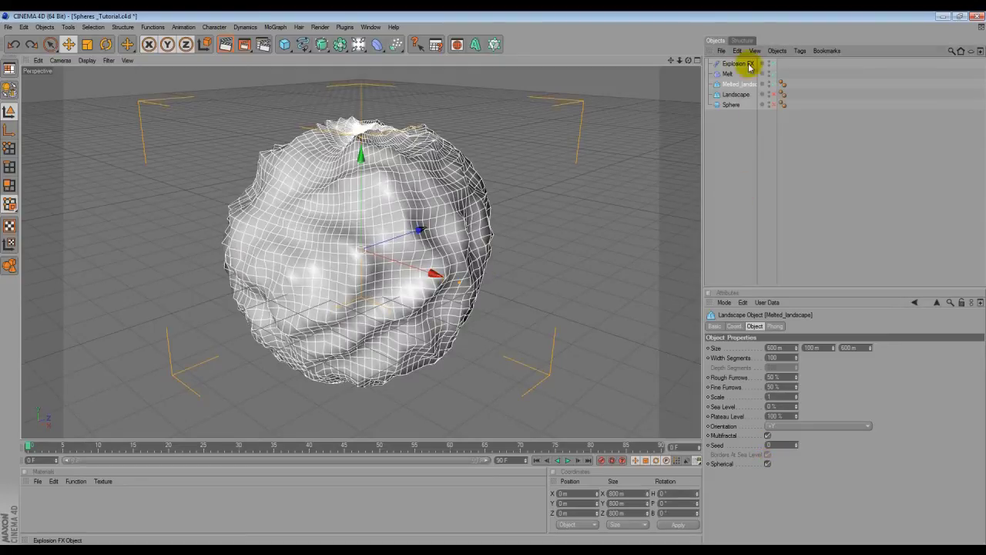
Make the Melt and Explosion FX deformers children of Melted_landscape.
{"action": "mouse_move", "coordinate": [727, 75]}
{"action": "left_mouse_down"}
{"action": "mouse_move", "coordinate": [748, 84]}
{"action": "mouse_move", "coordinate": [718, 89]}
{"action": "mouse_move", "coordinate": [734, 85]}
{"action": "left_mouse_up"}
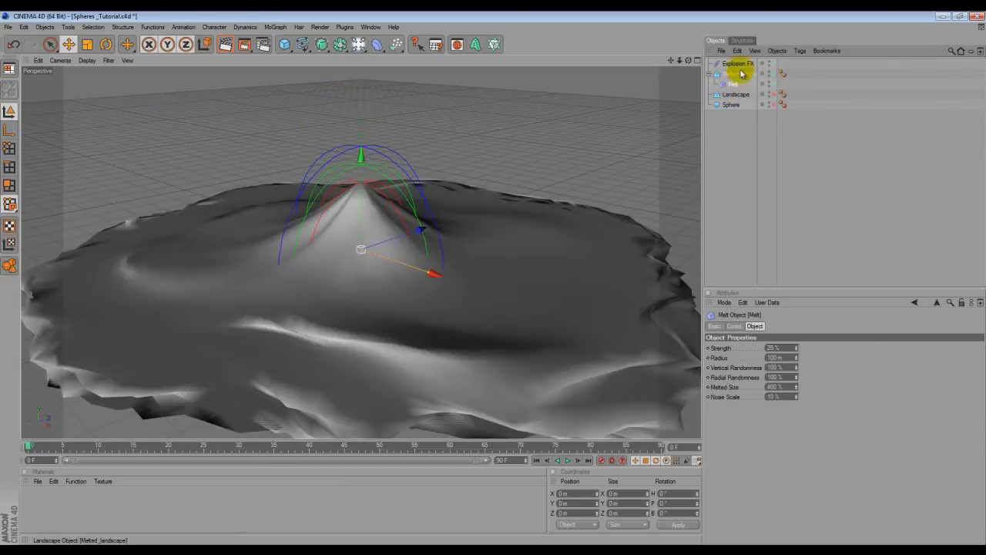
{"action": "left_click_drag", "start_coordinate": [742, 67], "coordinate": [733, 92]}
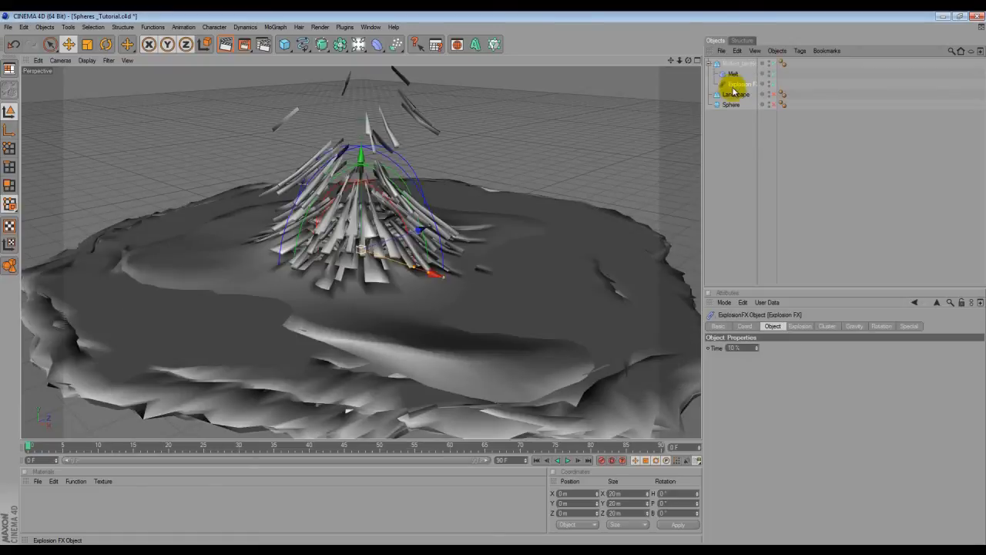
Re-enable the original Landscape and the Sphere.
{"action": "left_click", "coordinate": [773, 85]}
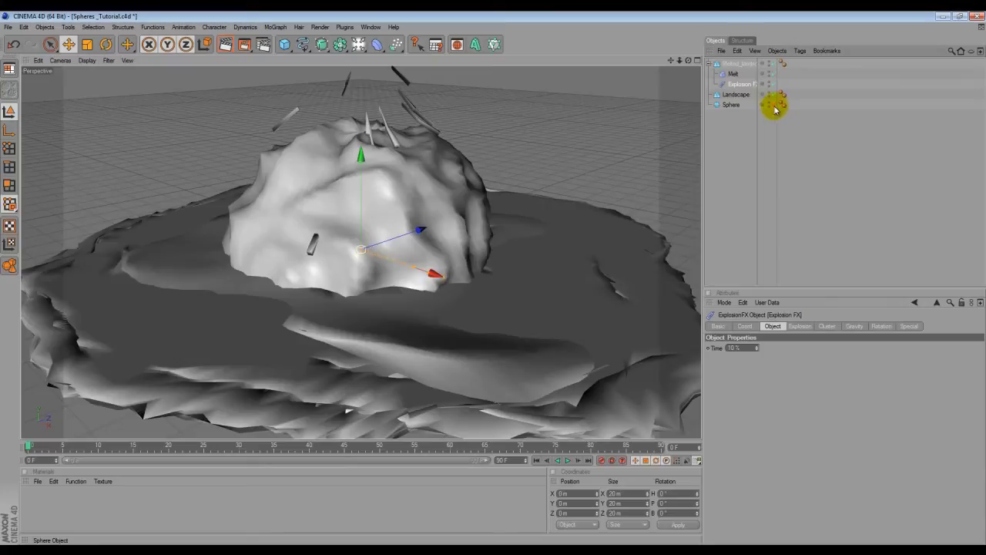
{"action": "left_click", "coordinate": [774, 100]}
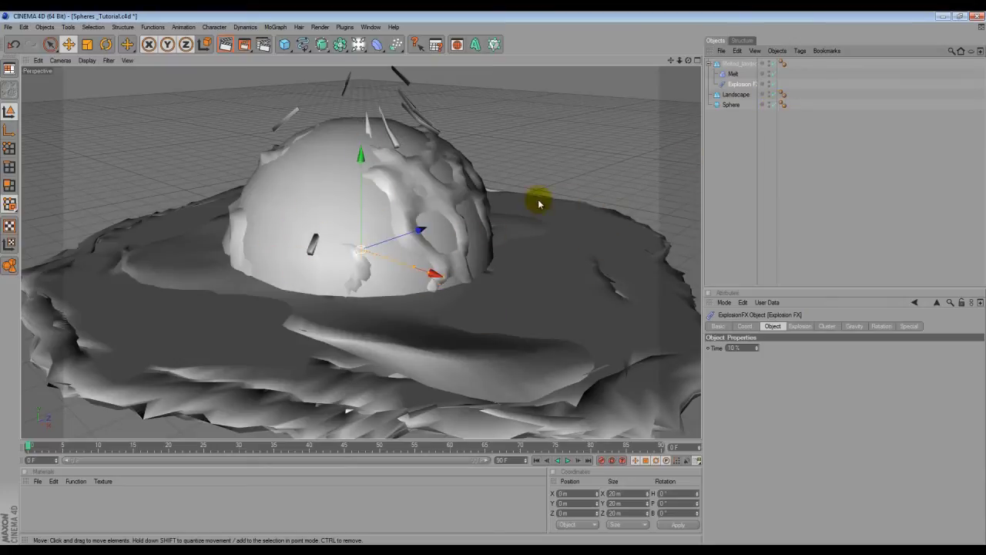
In the front view, raise the Sphere and original Landscape together to about 379.5 m on Y, then return to the perspective view.
{"action": "left_click", "coordinate": [698, 60]}
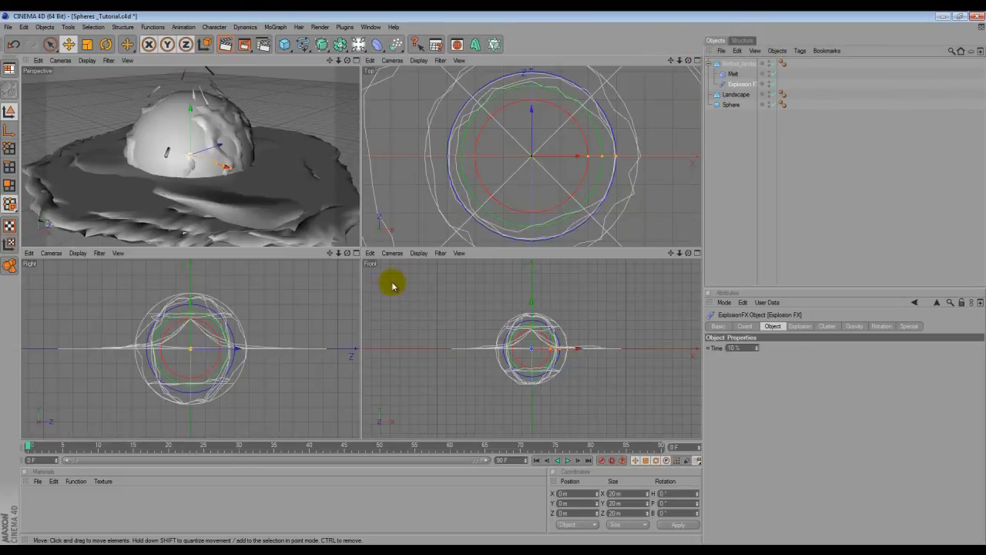
{"action": "left_click", "coordinate": [696, 253]}
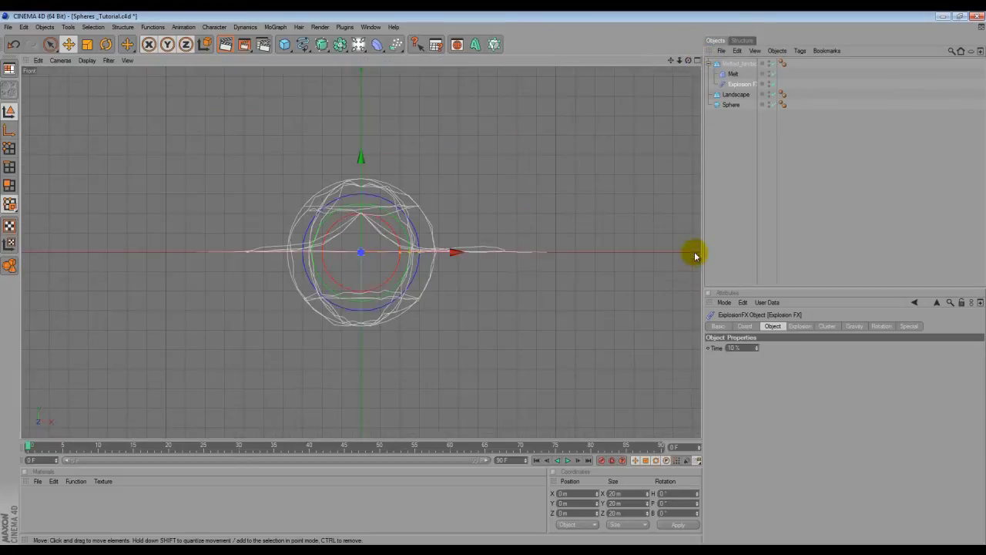
{"action": "left_click", "coordinate": [737, 139]}
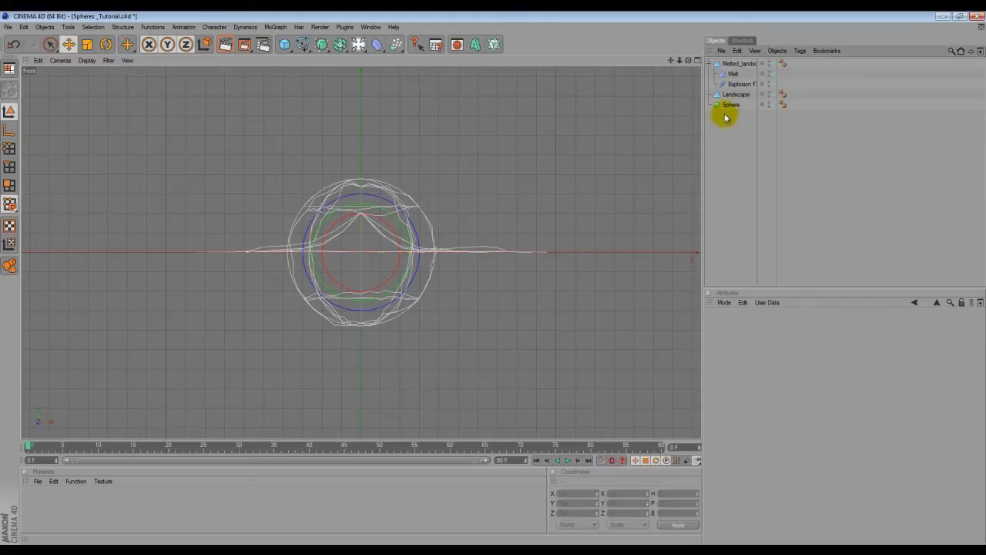
{"action": "left_click", "coordinate": [729, 106]}
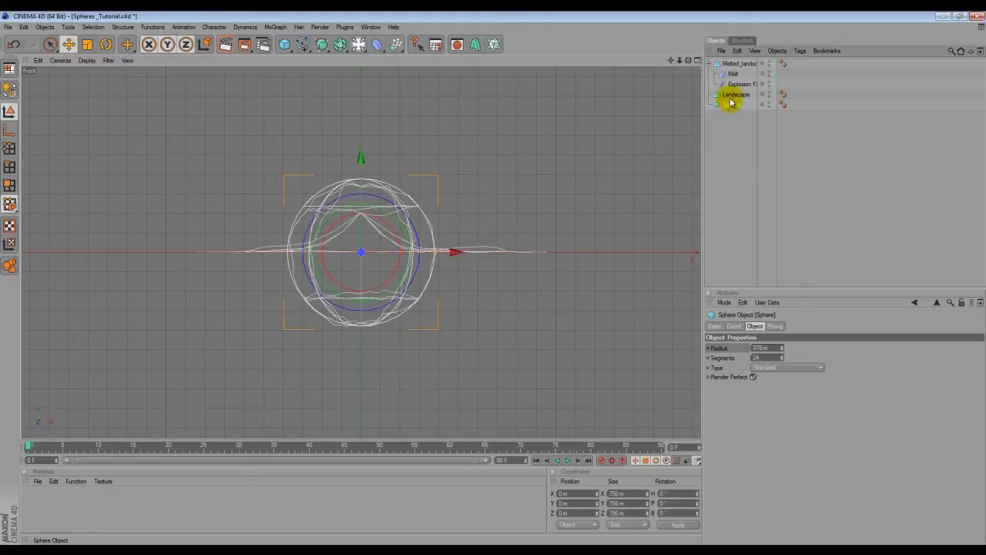
{"action": "left_click", "coordinate": [734, 94], "text": "ctrl"}
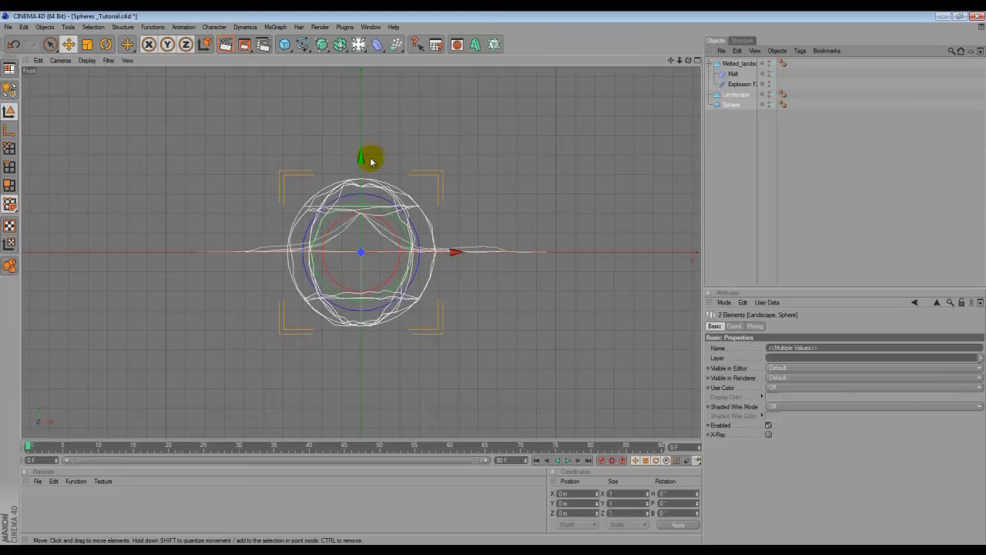
{"action": "left_click_drag", "start_coordinate": [363, 159], "coordinate": [494, 281]}
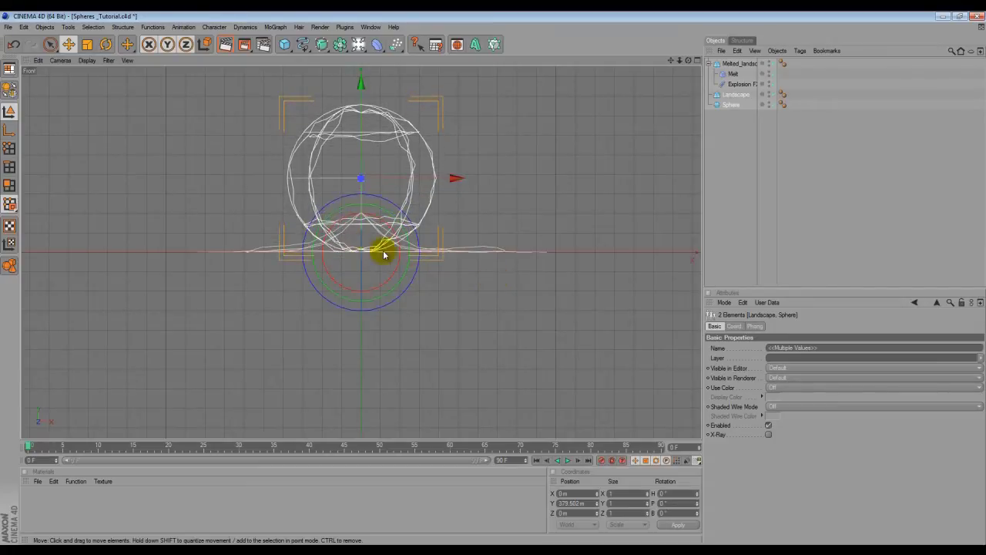
{"action": "left_click", "coordinate": [698, 61]}
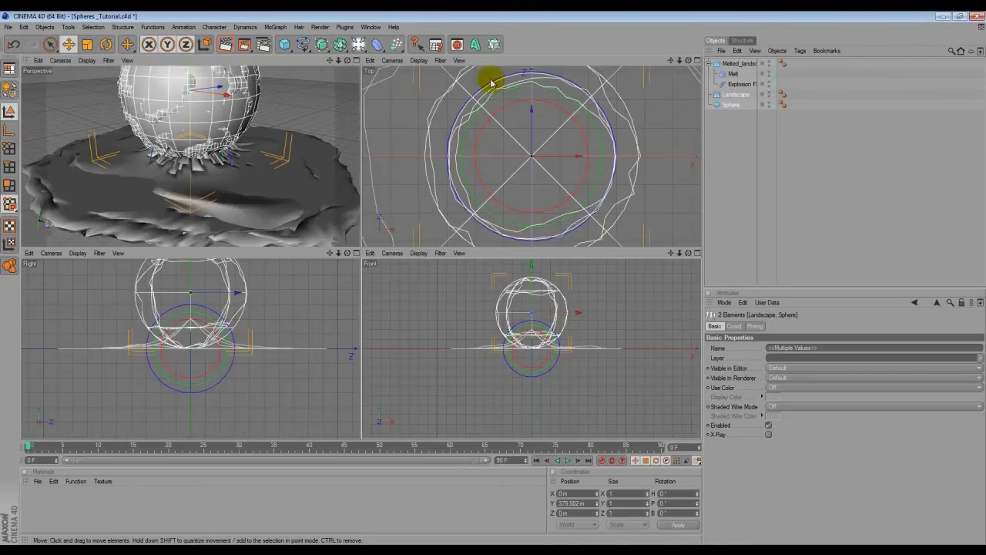
{"action": "left_click", "coordinate": [356, 61]}
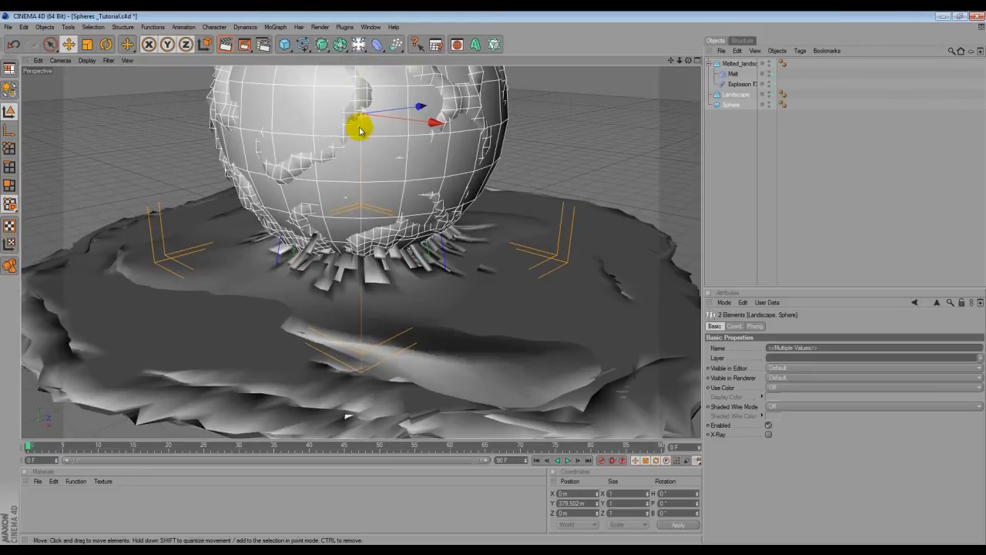
Set the height of Melted_landscape to 600 m so its size is 600 m in all three directions.
{"action": "scroll", "coordinate": [359, 131], "scroll_direction": "down", "scroll_amount": 5}
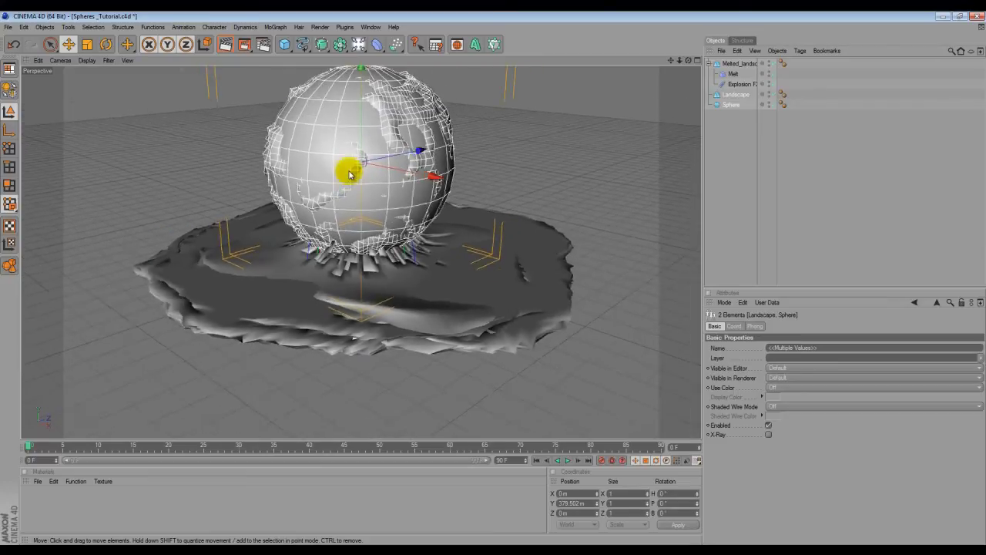
{"action": "scroll", "coordinate": [349, 174], "scroll_direction": "down", "scroll_amount": 3}
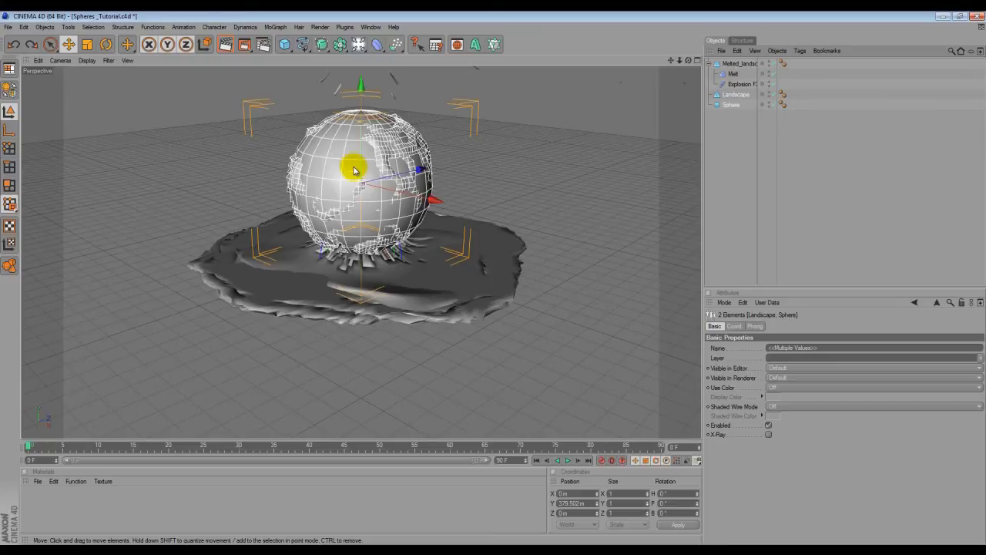
{"action": "left_click", "coordinate": [745, 64]}
{"action": "left_click", "coordinate": [816, 347]}
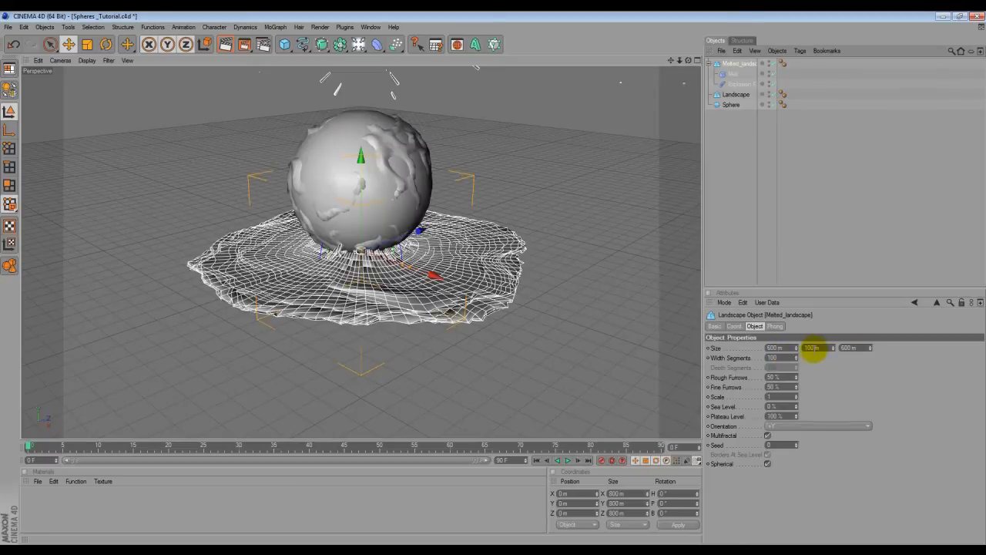
{"action": "left_click", "coordinate": [812, 348]}
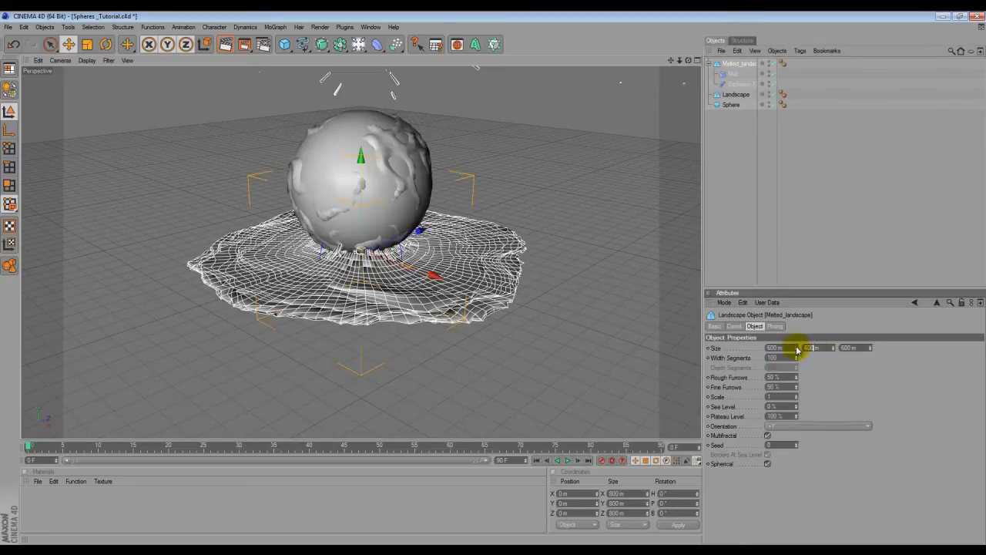
{"action": "key", "text": "Return"}
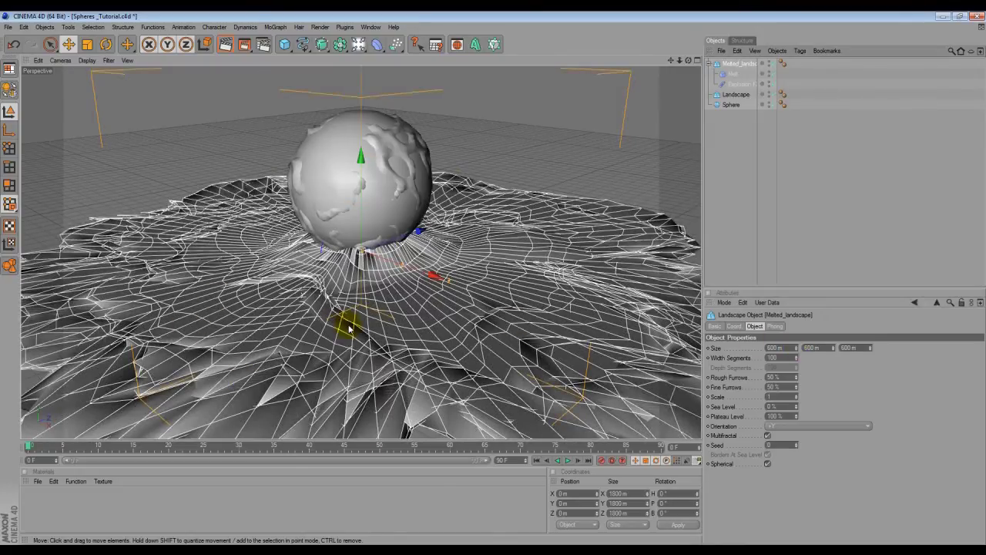
Check the Awesome_spheres reference image, then set the Explosion FX deformer's time to 26 %.
{"action": "left_click", "coordinate": [334, 550]}
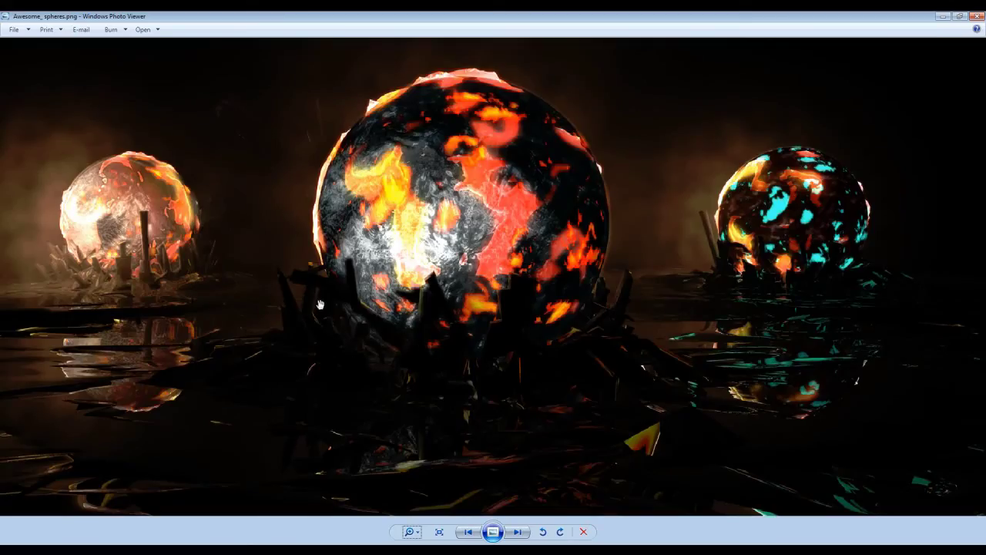
{"action": "left_click", "coordinate": [943, 16]}
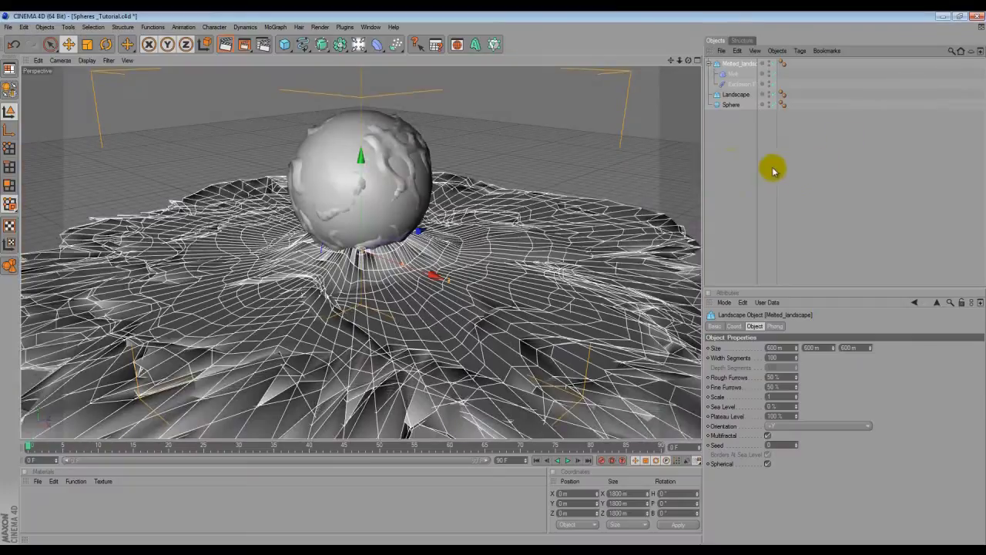
{"action": "left_click", "coordinate": [736, 86]}
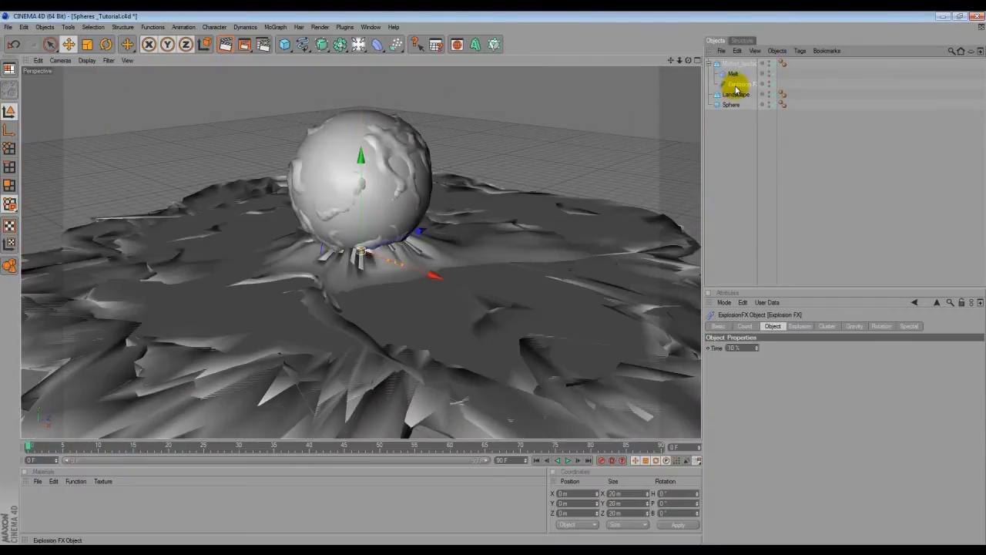
{"action": "left_click", "coordinate": [740, 347]}
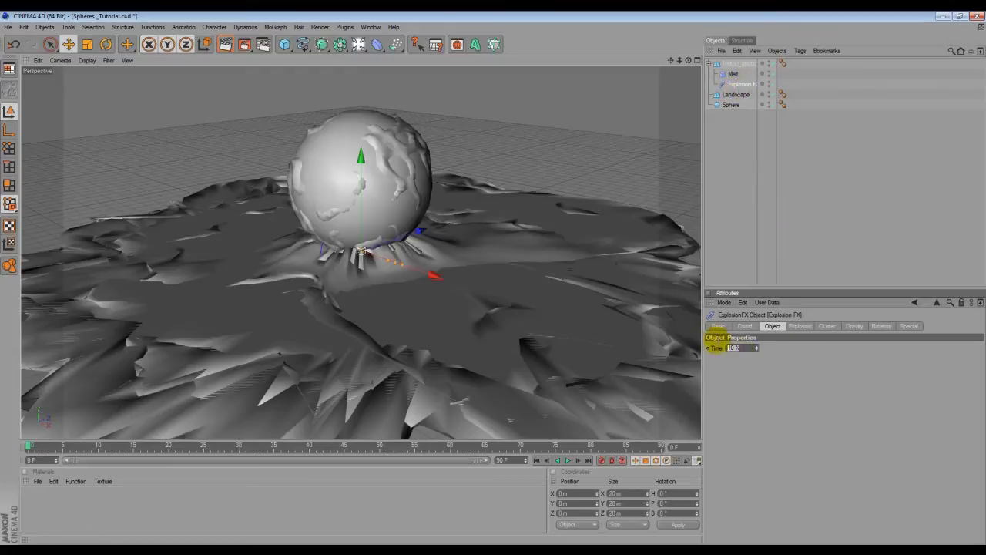
{"action": "type", "text": "20"}
{"action": "key", "text": "Return"}
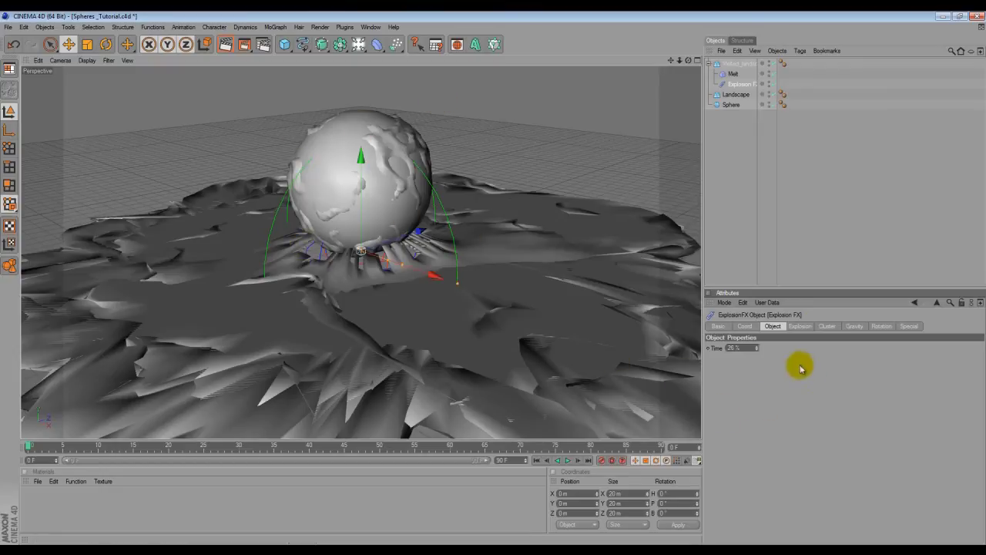
Set the blast range of the Explosion FX deformer to 450 m.
{"action": "left_click", "coordinate": [799, 327]}
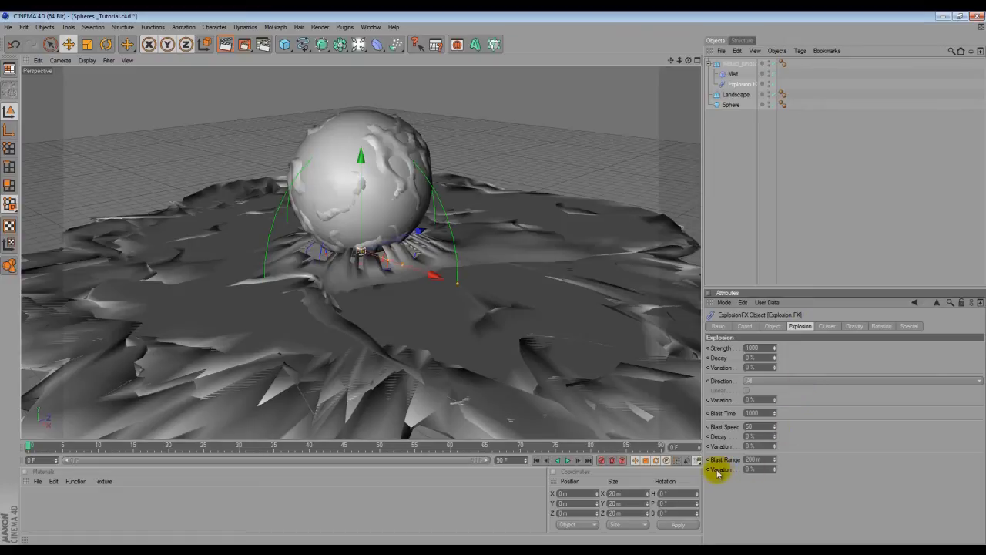
{"action": "double_click", "coordinate": [759, 459]}
{"action": "type", "text": "150"}
{"action": "key", "text": "Return"}
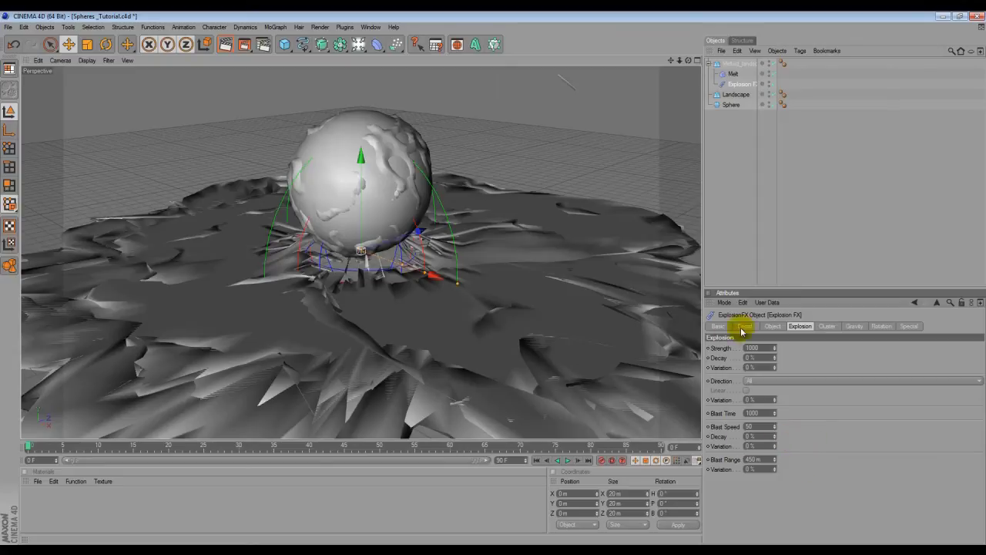
Set the cluster thickness of the Explosion FX deformer to 22 m.
{"action": "left_click", "coordinate": [828, 327]}
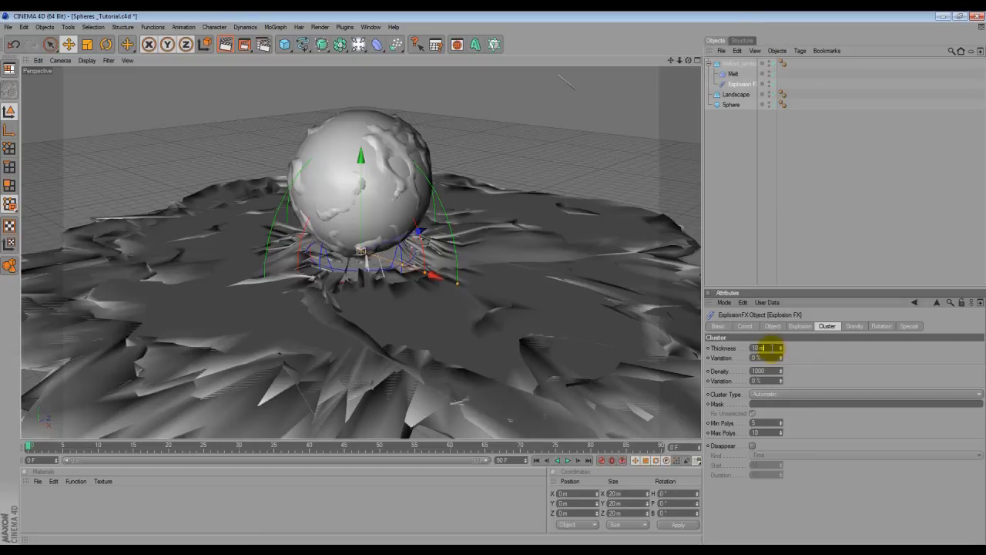
{"action": "left_click_drag", "start_coordinate": [769, 347], "coordinate": [744, 348]}
{"action": "type", "text": "2"}
{"action": "key", "text": "Return"}
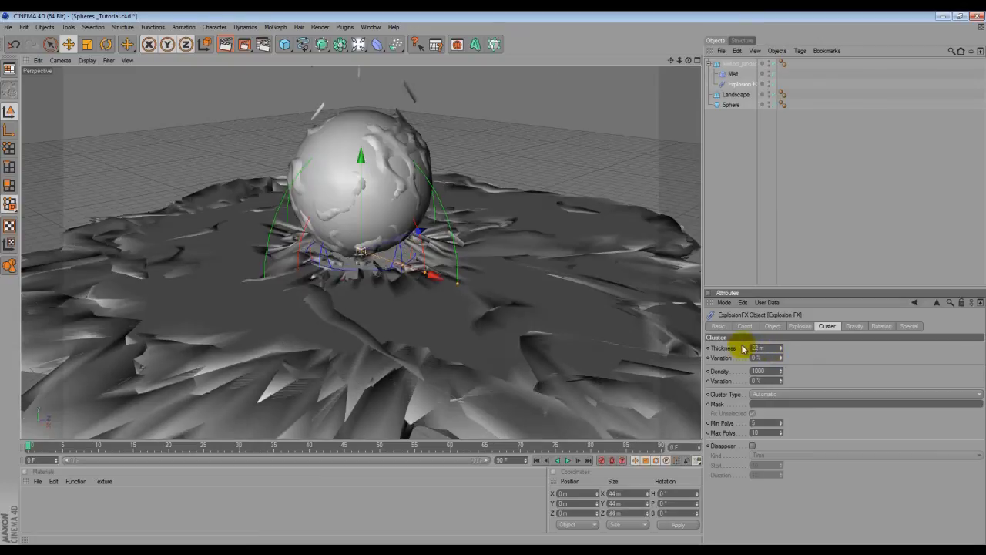
Open the Explosion FX gravity settings, show all four views, and switch the Right and Front views to Quick Shading.
{"action": "left_click", "coordinate": [855, 327]}
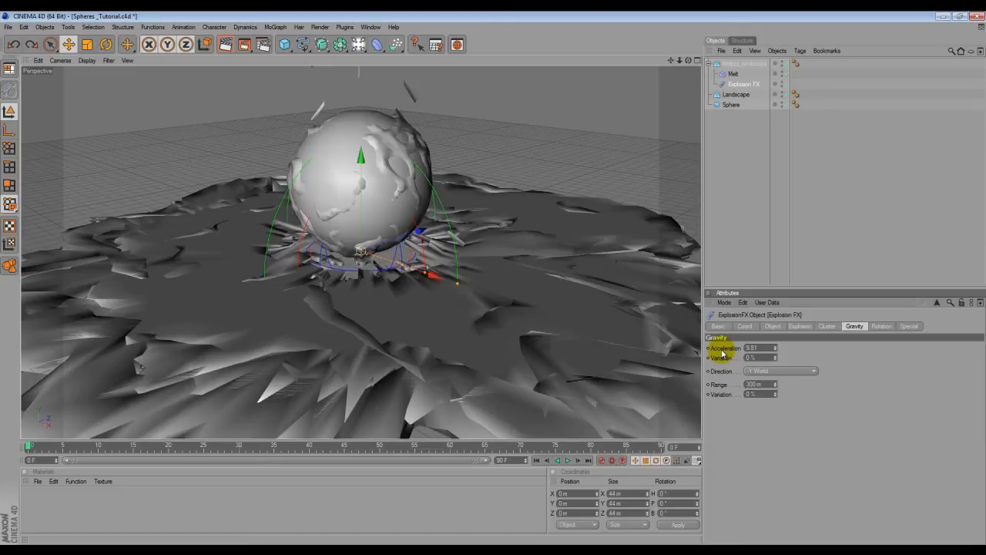
{"action": "double_click", "coordinate": [751, 348]}
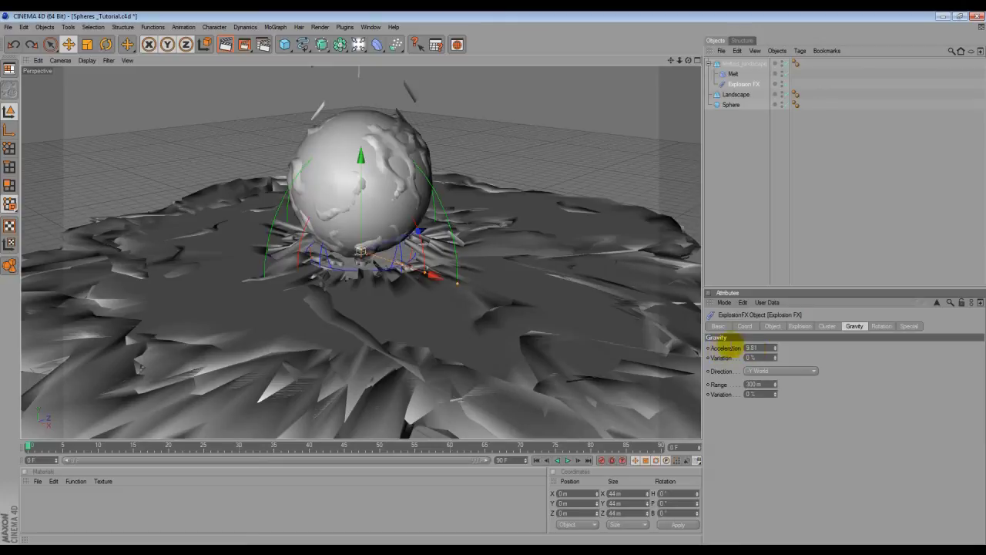
{"action": "left_click", "coordinate": [697, 61]}
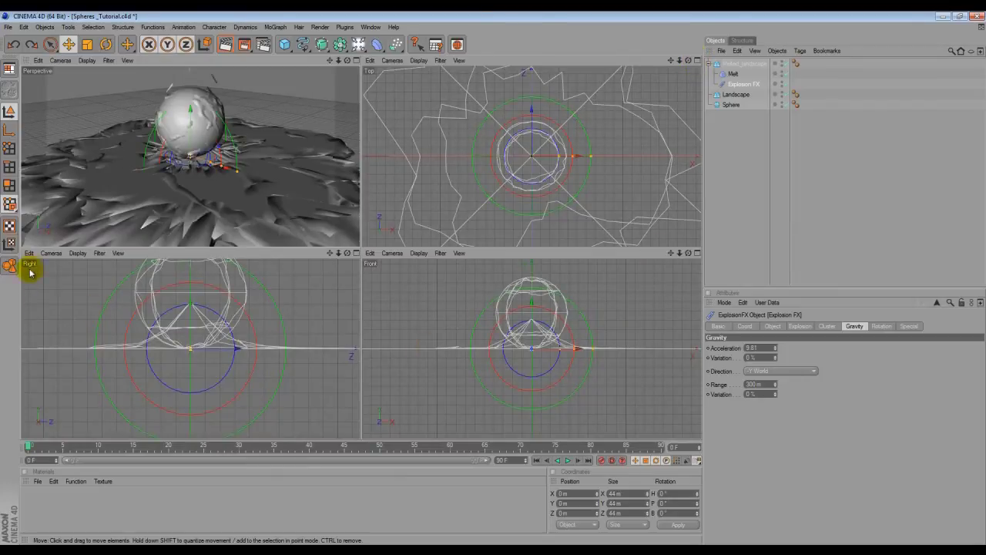
{"action": "left_click", "coordinate": [74, 254]}
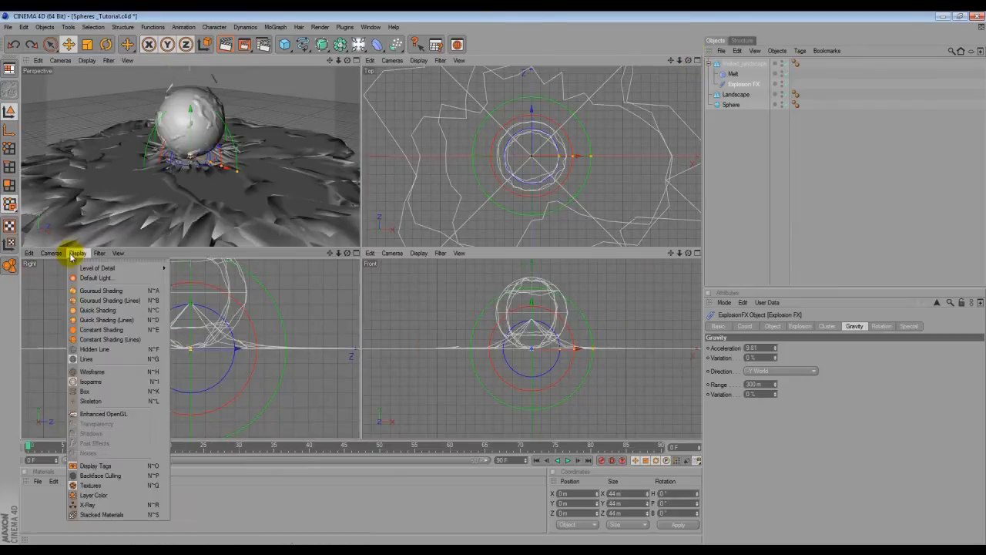
{"action": "left_click", "coordinate": [121, 311]}
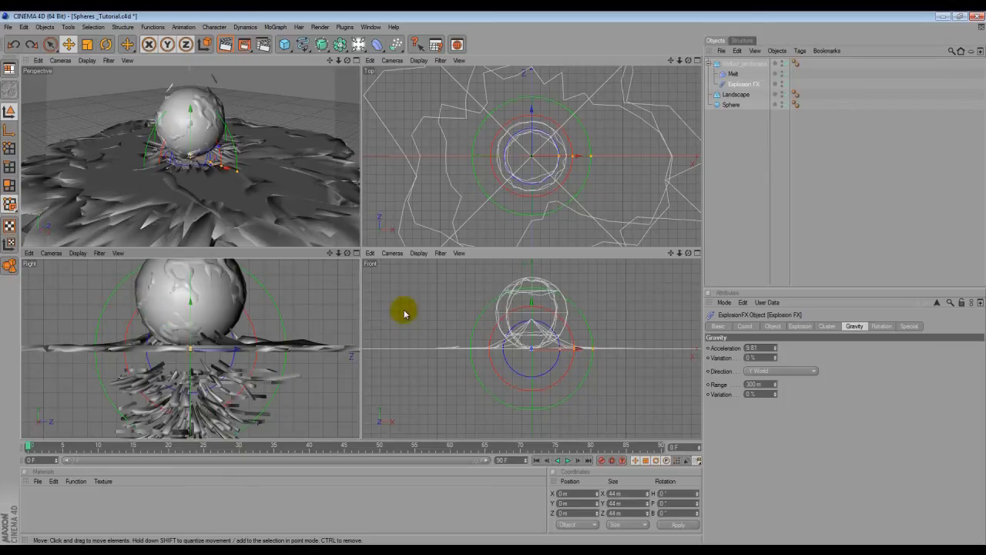
{"action": "left_click", "coordinate": [418, 253]}
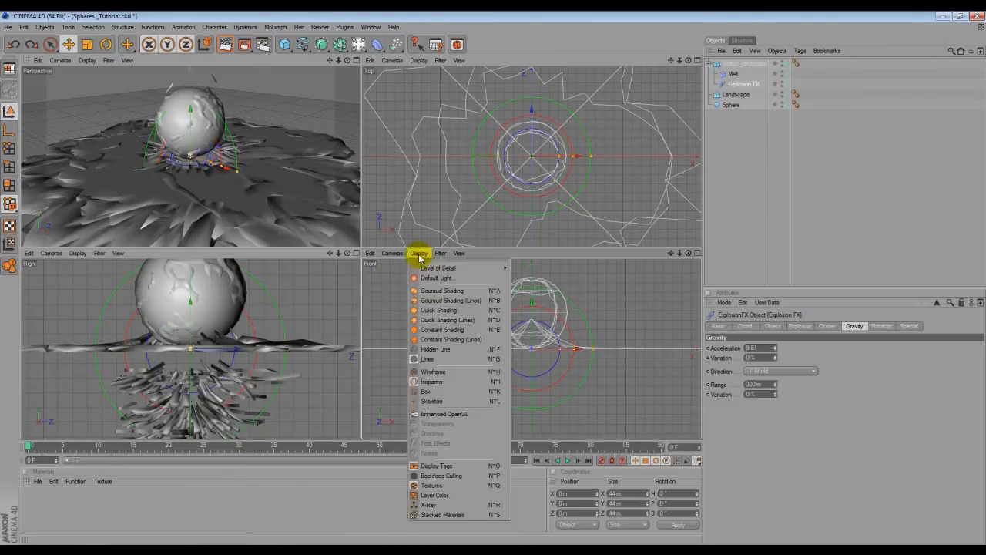
{"action": "left_click", "coordinate": [477, 311]}
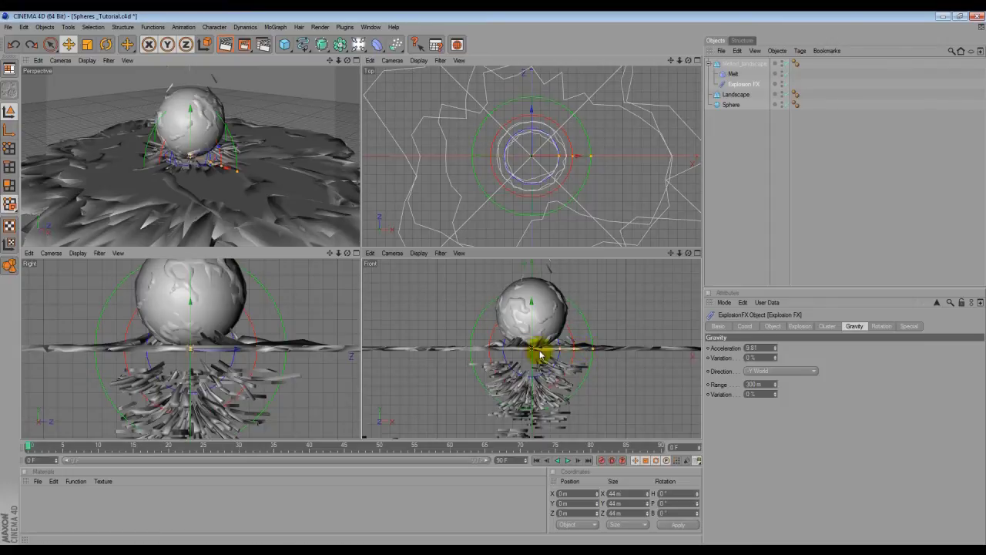
Set the gravity acceleration of the Explosion FX deformer to 0.
{"action": "left_click", "coordinate": [768, 347]}
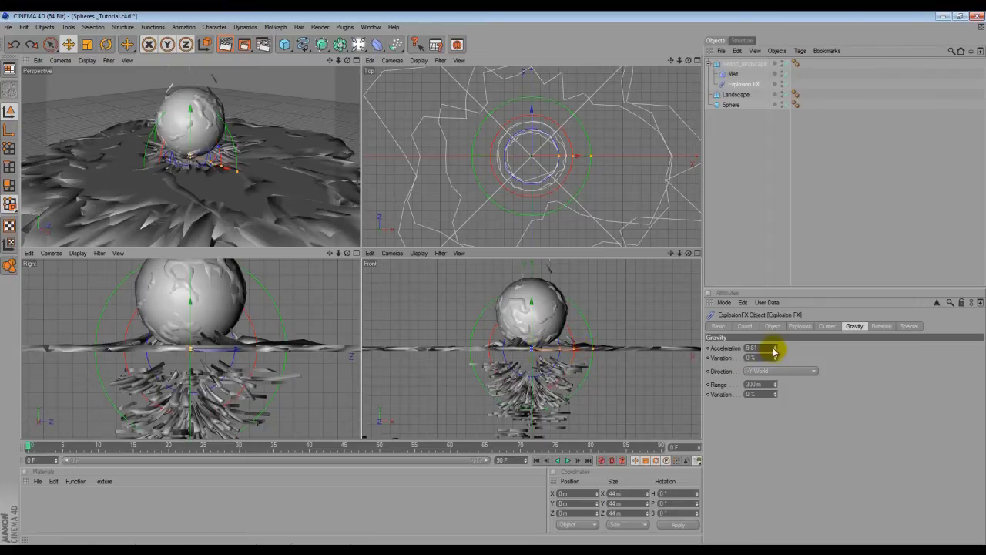
{"action": "type", "text": "1"}
{"action": "key", "text": "Return"}
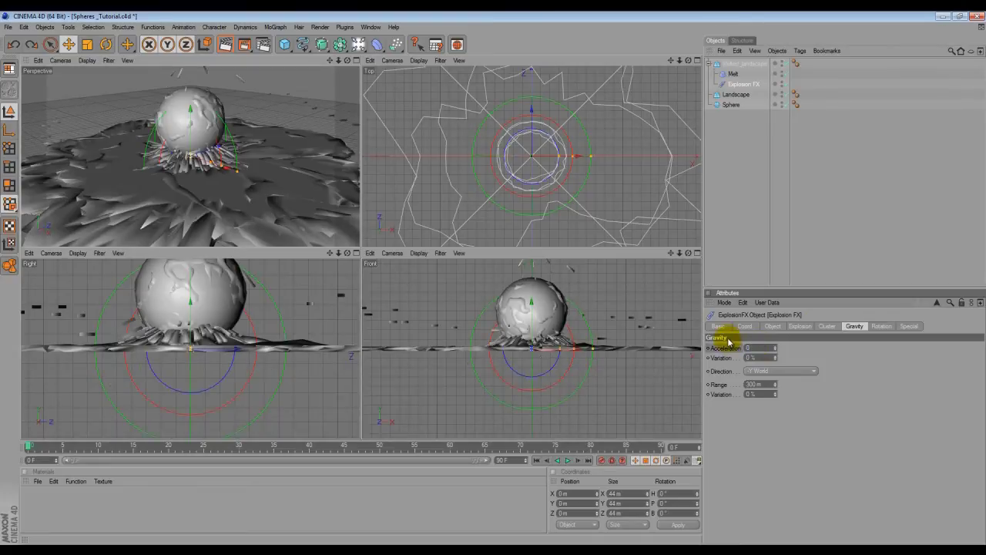
Set the Explosion FX rotation speed to 20, its decay to 23 % and the speed variation to 13 %.
{"action": "left_click", "coordinate": [882, 326]}
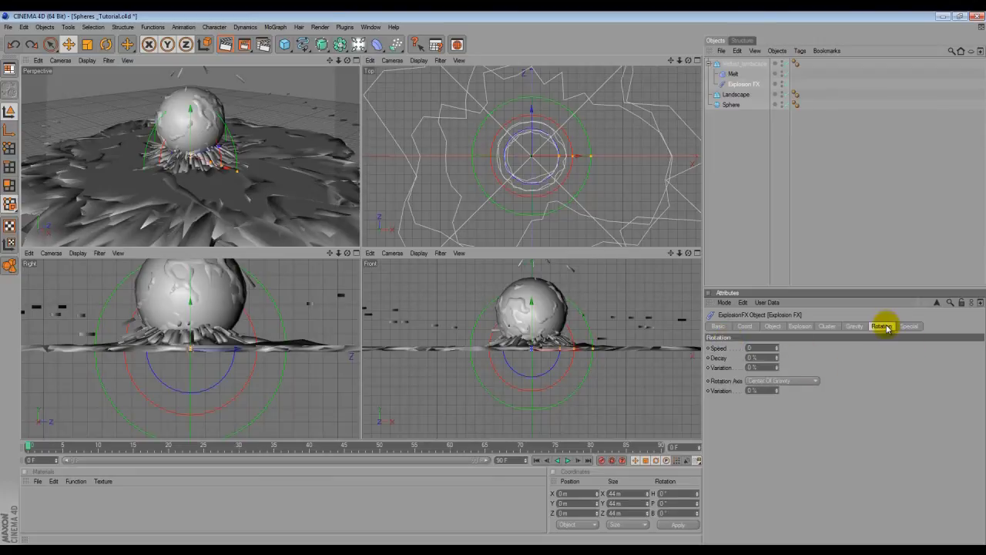
{"action": "left_click", "coordinate": [758, 347]}
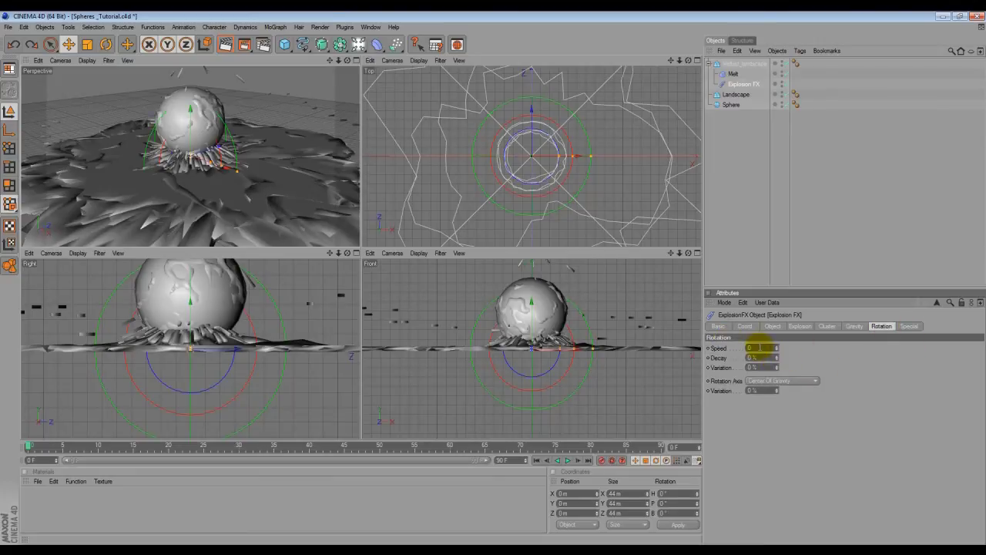
{"action": "type", "text": "5"}
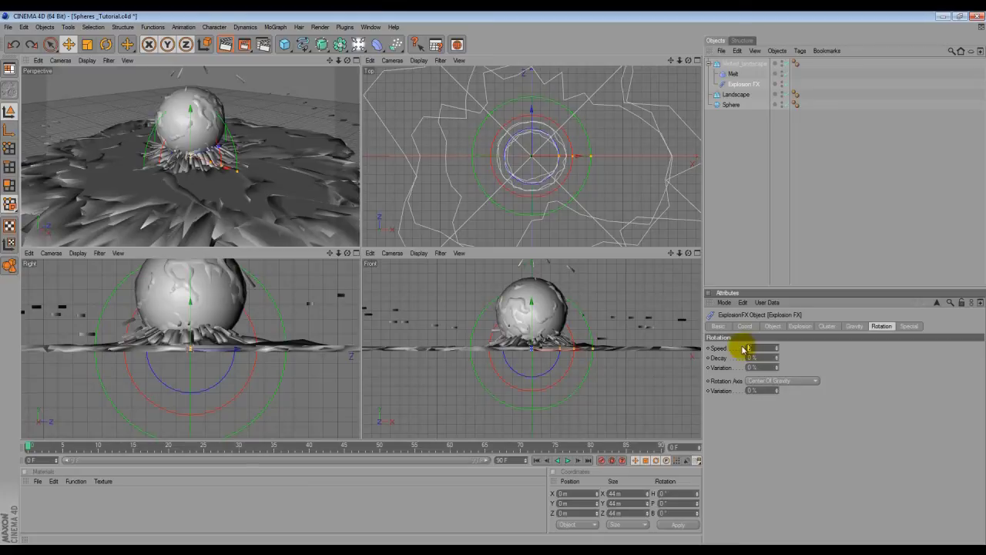
{"action": "type", "text": "0"}
{"action": "key", "text": "Tab"}
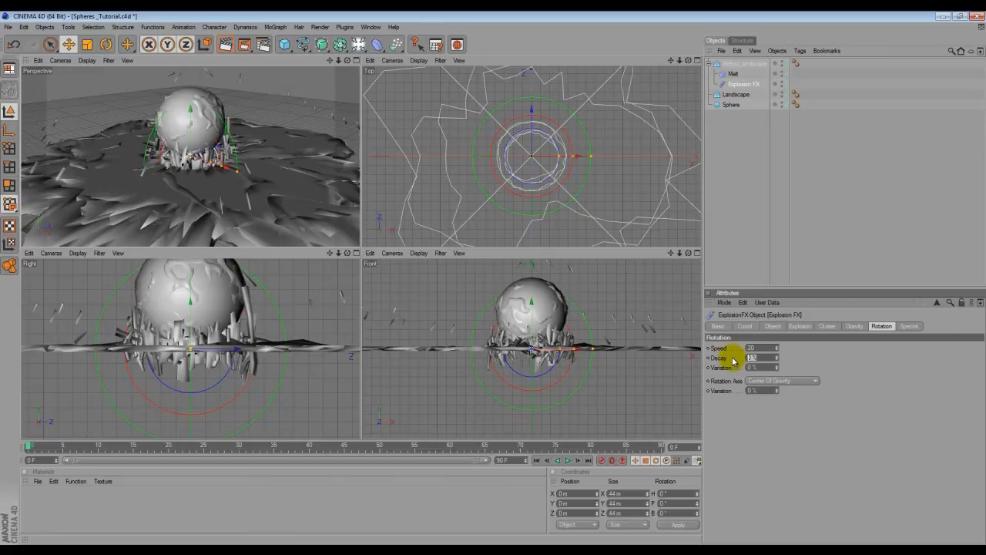
{"action": "type", "text": "23"}
{"action": "key", "text": "Return"}
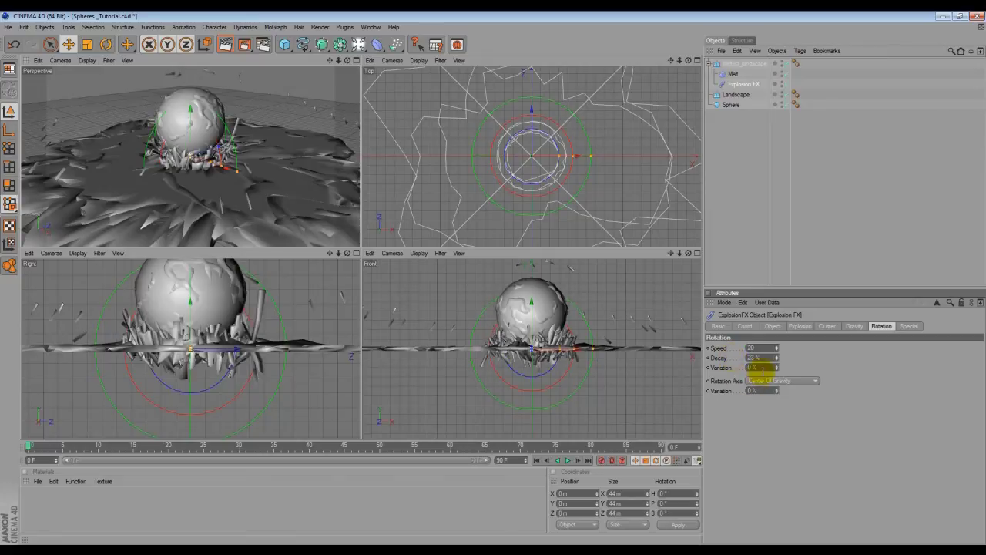
{"action": "double_click", "coordinate": [761, 368]}
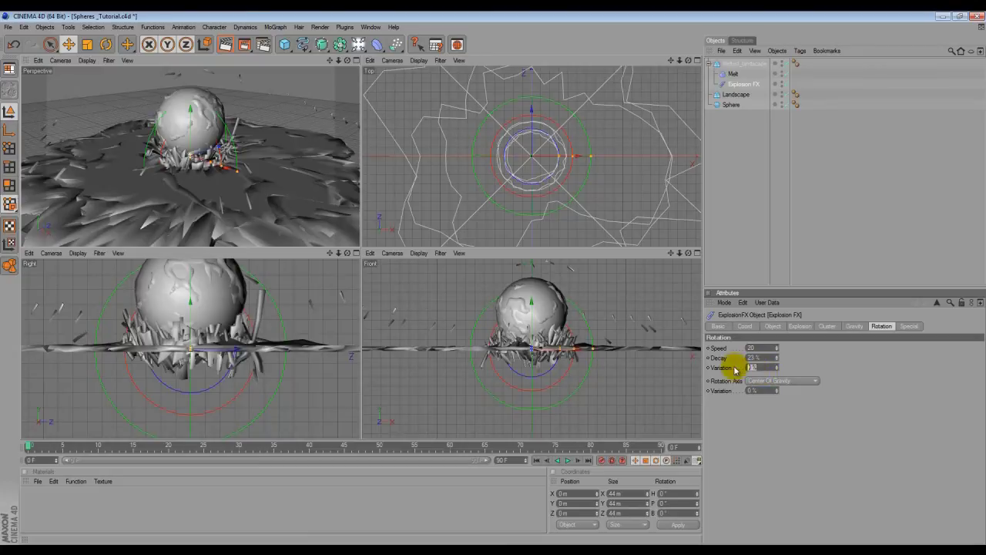
{"action": "type", "text": "15"}
{"action": "key", "text": "Return"}
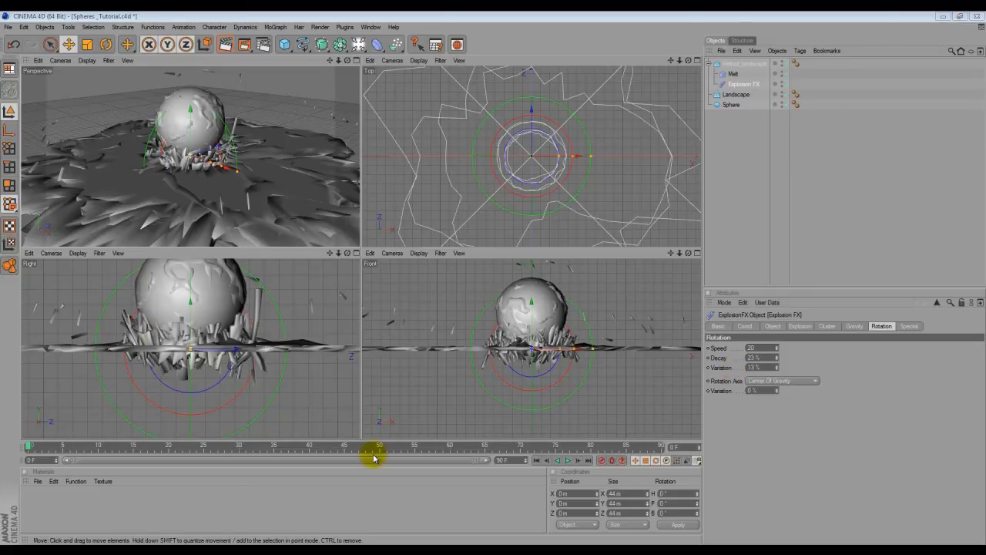
Set the Explosion FX wind and twist to 5 each, both with 5 % variation.
{"action": "left_click", "coordinate": [909, 326]}
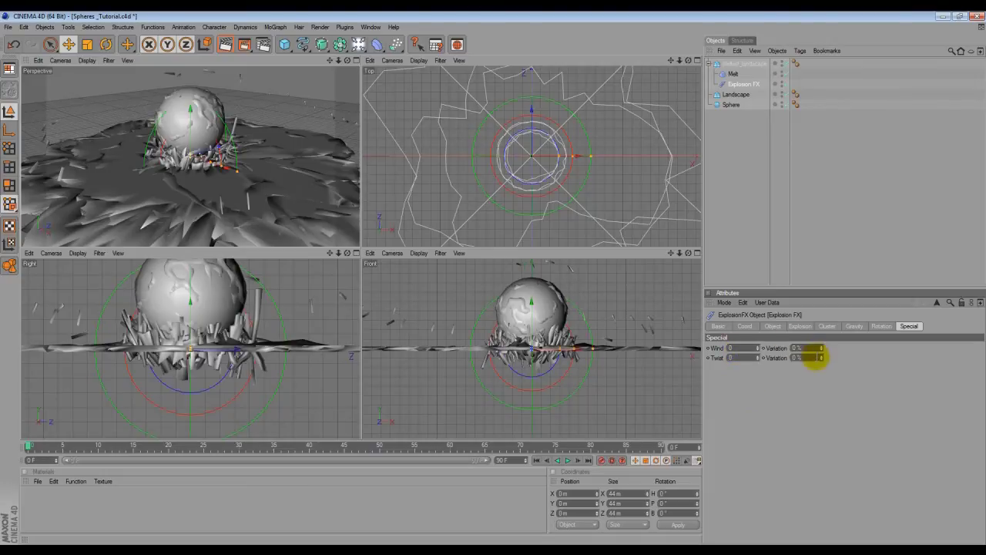
{"action": "left_click", "coordinate": [725, 347]}
{"action": "key", "text": "Tab"}
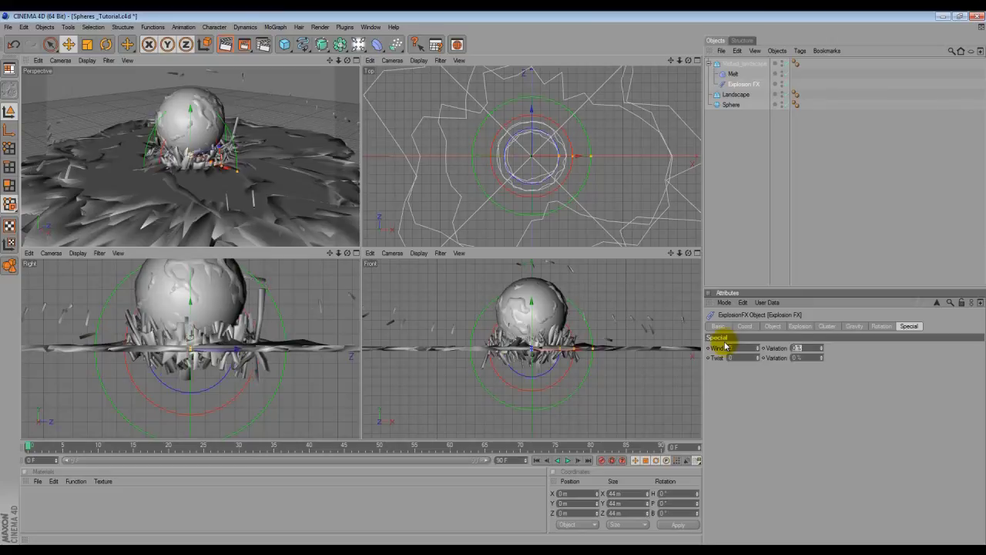
{"action": "type", "text": "5"}
{"action": "key", "text": "Tab"}
{"action": "type", "text": "5"}
{"action": "key", "text": "Tab"}
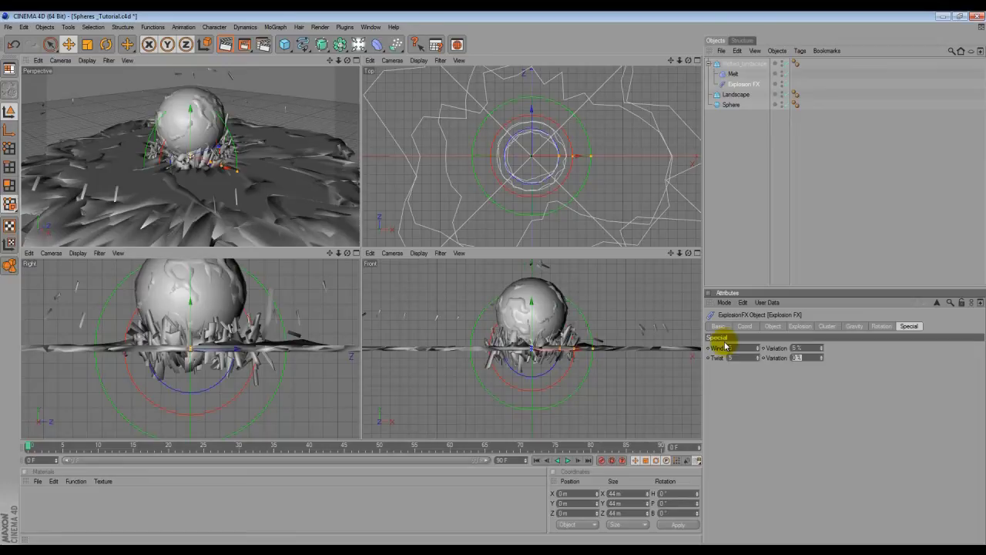
{"action": "type", "text": "1"}
{"action": "key", "text": "Return"}
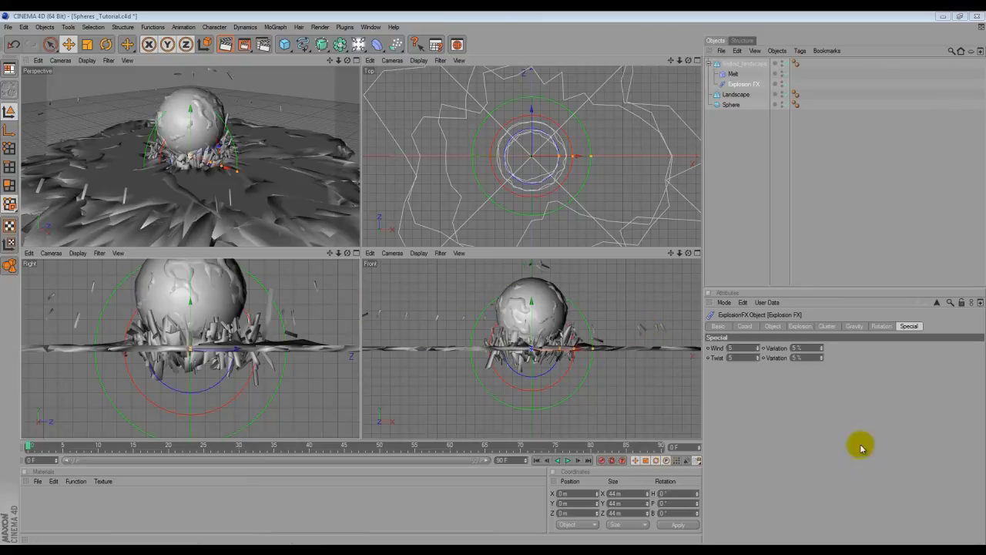
Set the explosion direction of the Explosion FX deformer to Except Y.
{"action": "left_click", "coordinate": [800, 327]}
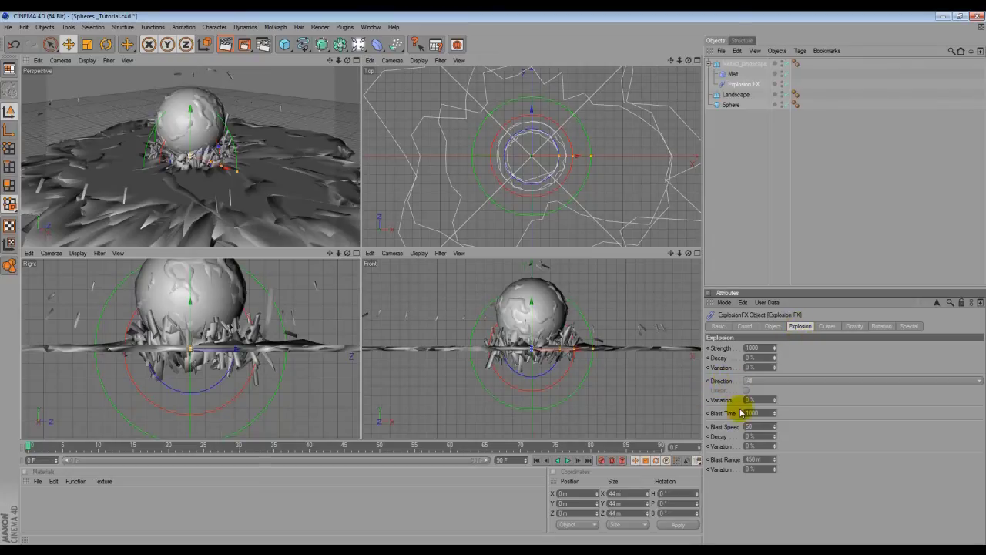
{"action": "left_click", "coordinate": [773, 381]}
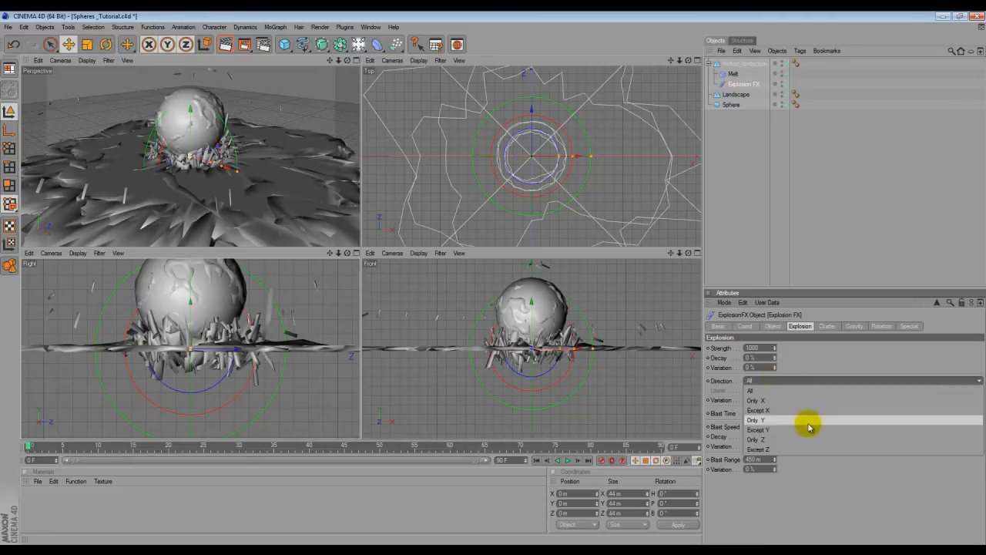
{"action": "left_click", "coordinate": [758, 430]}
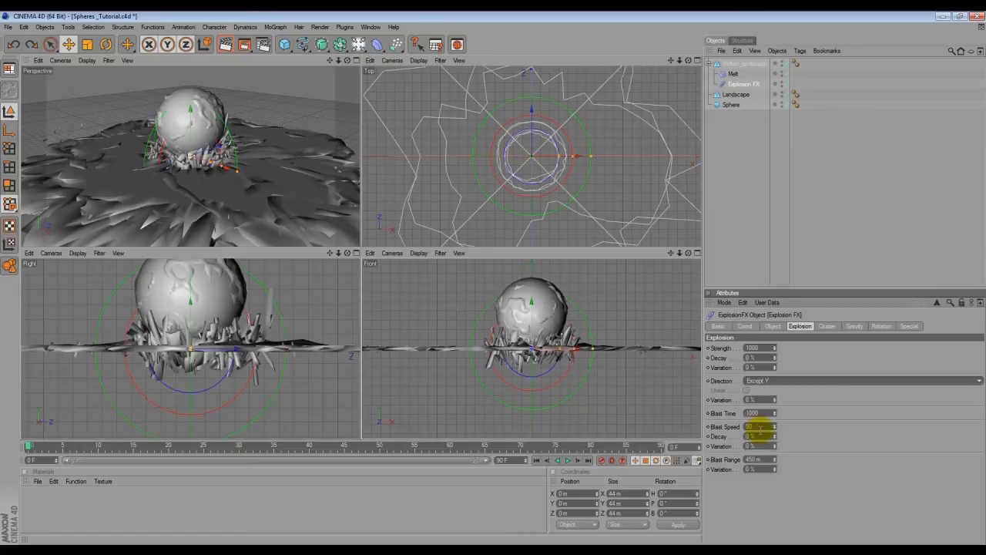
{"action": "key", "text": "Return"}
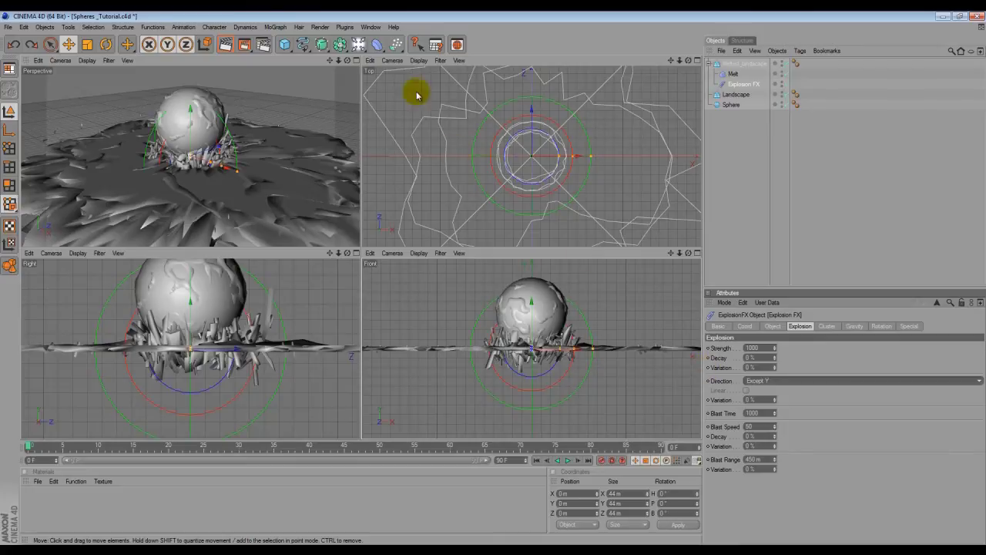
Switch the Top view to Quick Shading and enlarge the deformer's blue range ring in the Front view to match its outermost ring.
{"action": "left_click", "coordinate": [417, 61]}
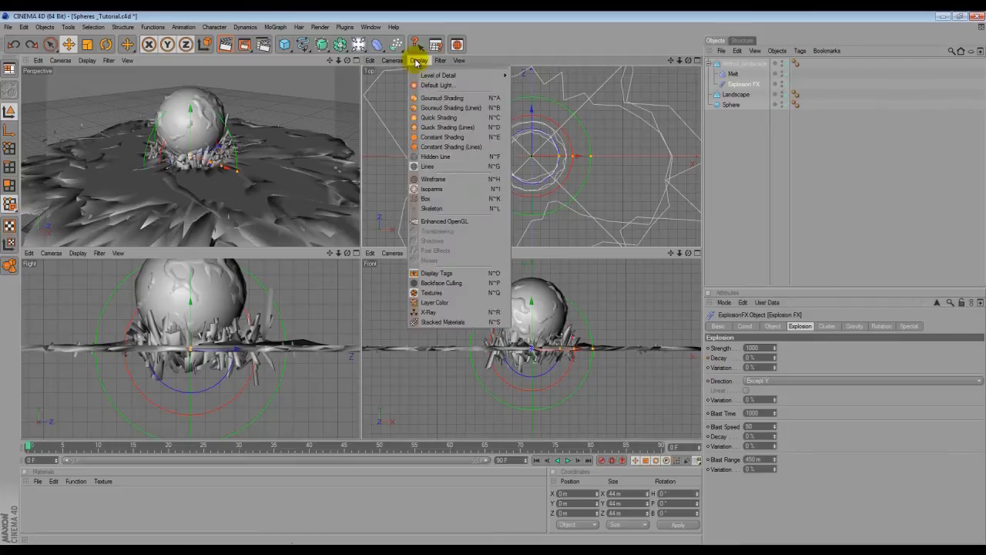
{"action": "left_click", "coordinate": [443, 117]}
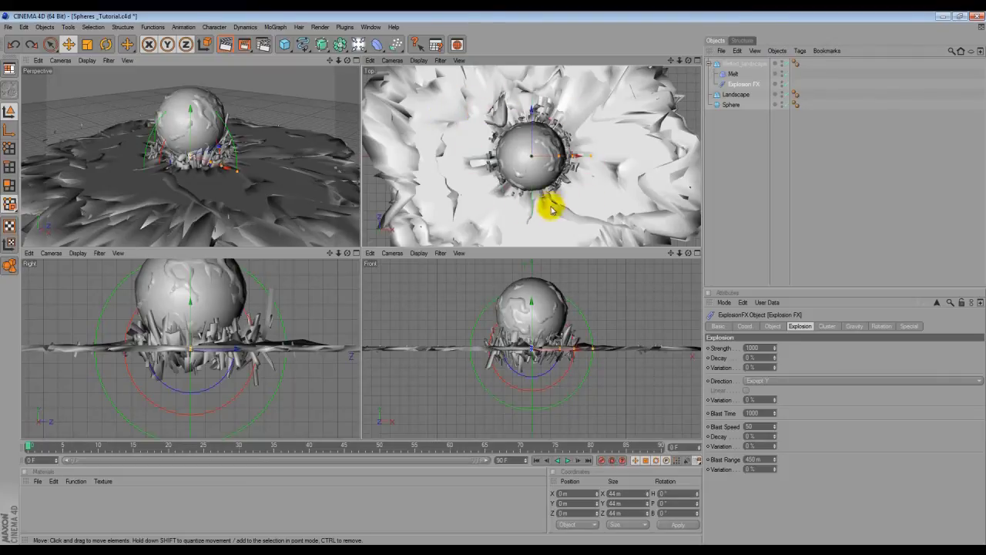
{"action": "left_click", "coordinate": [560, 352]}
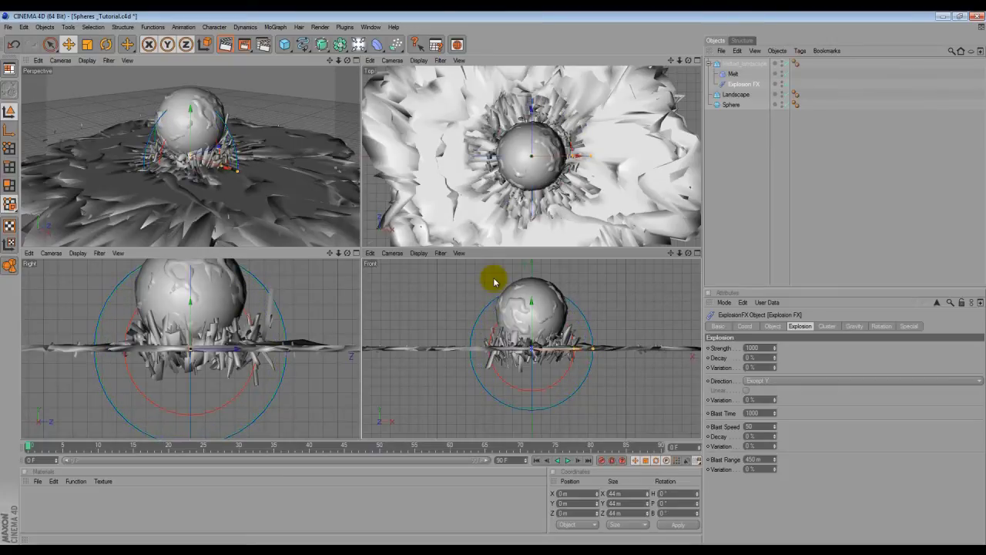
{"action": "left_click", "coordinate": [495, 282]}
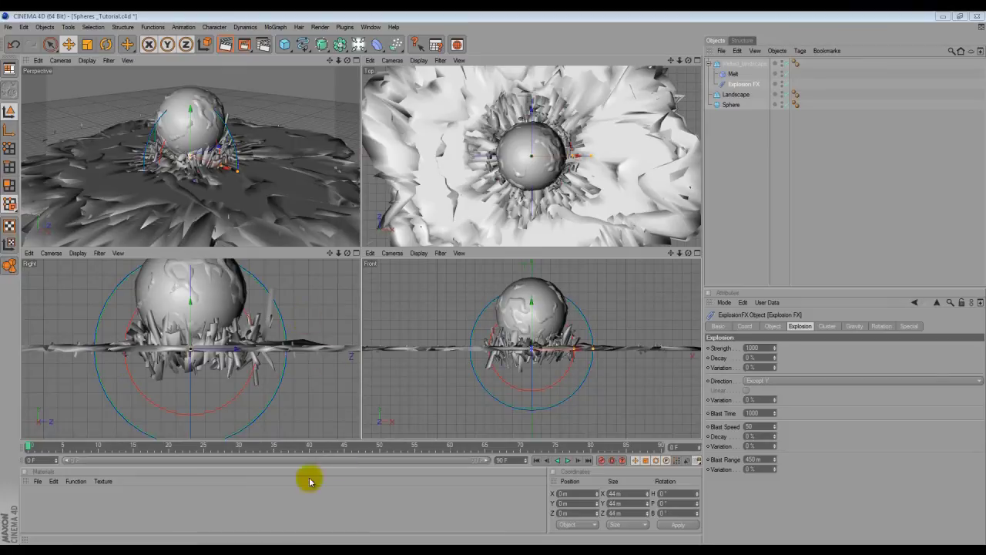
Load the Lava material preset from the Cinema 4D Channel materials and apply it to the Sphere.
{"action": "left_click", "coordinate": [37, 482]}
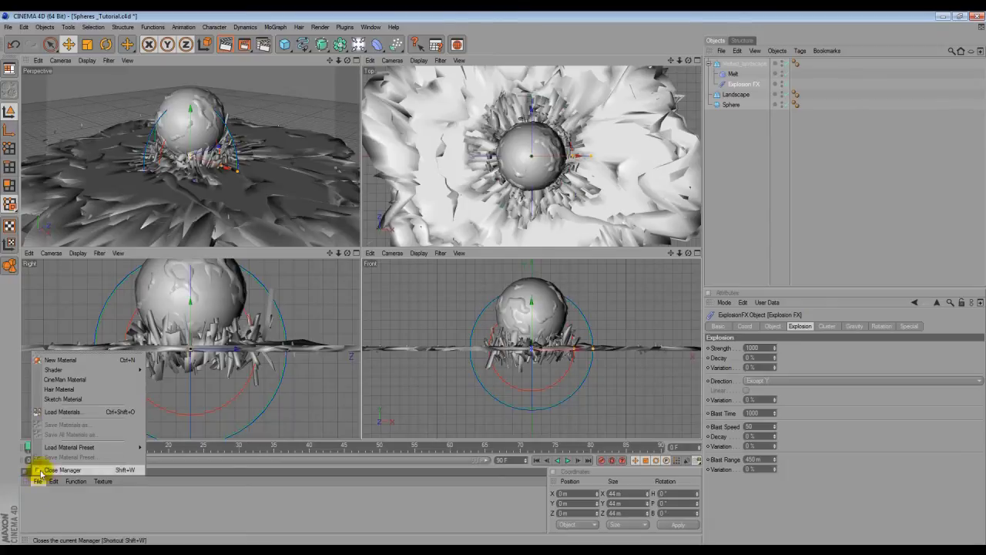
{"action": "mouse_move", "coordinate": [54, 450]}
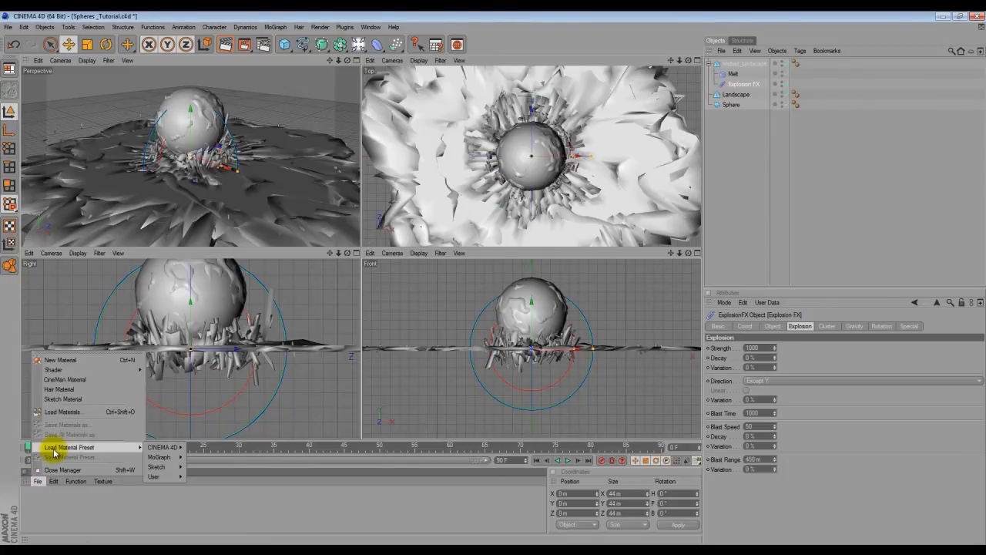
{"action": "mouse_move", "coordinate": [174, 451]}
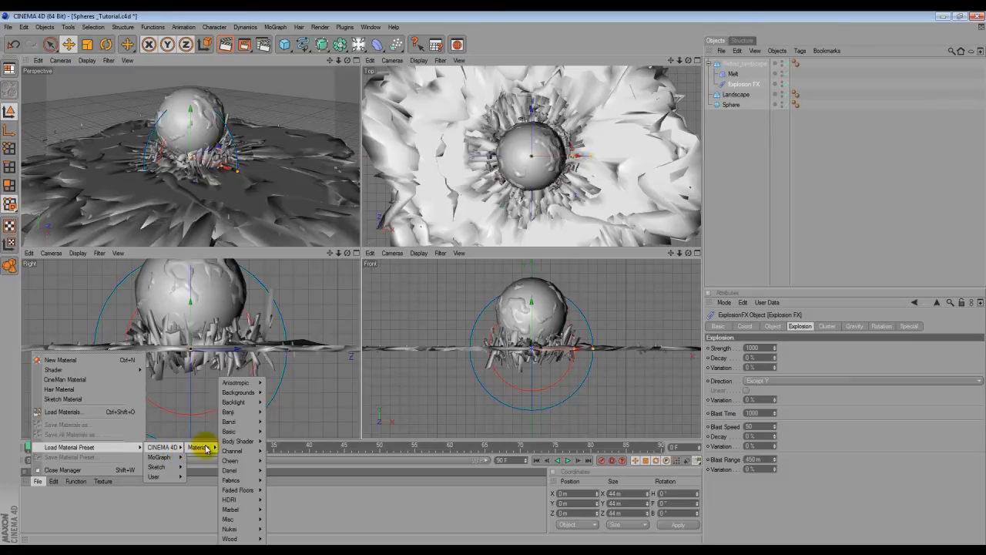
{"action": "mouse_move", "coordinate": [232, 453]}
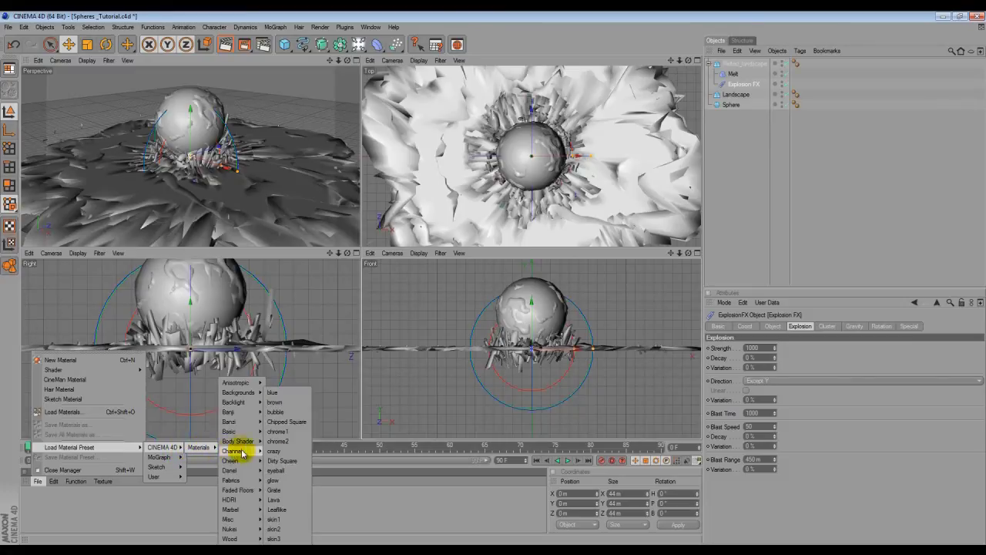
{"action": "left_click", "coordinate": [279, 502]}
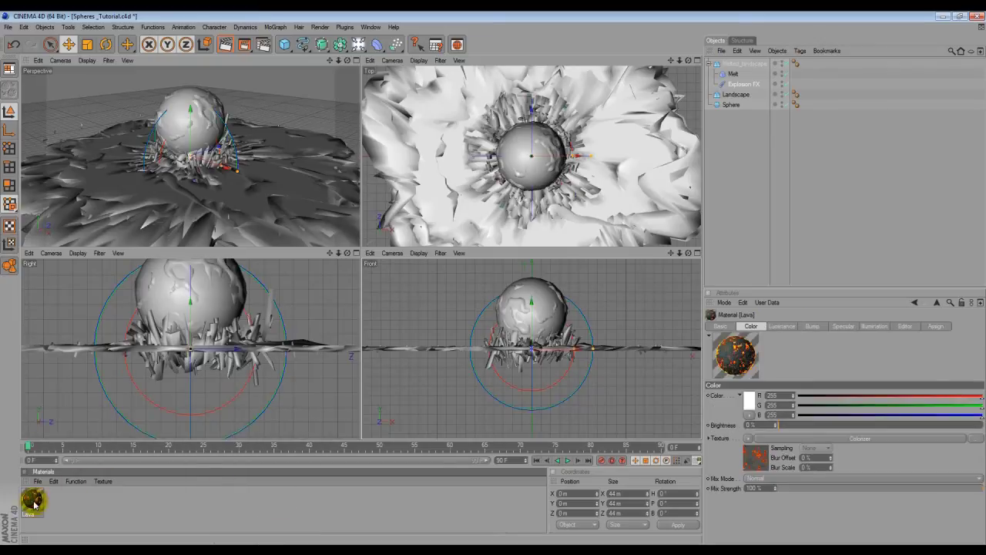
{"action": "left_click_drag", "start_coordinate": [34, 503], "coordinate": [736, 107]}
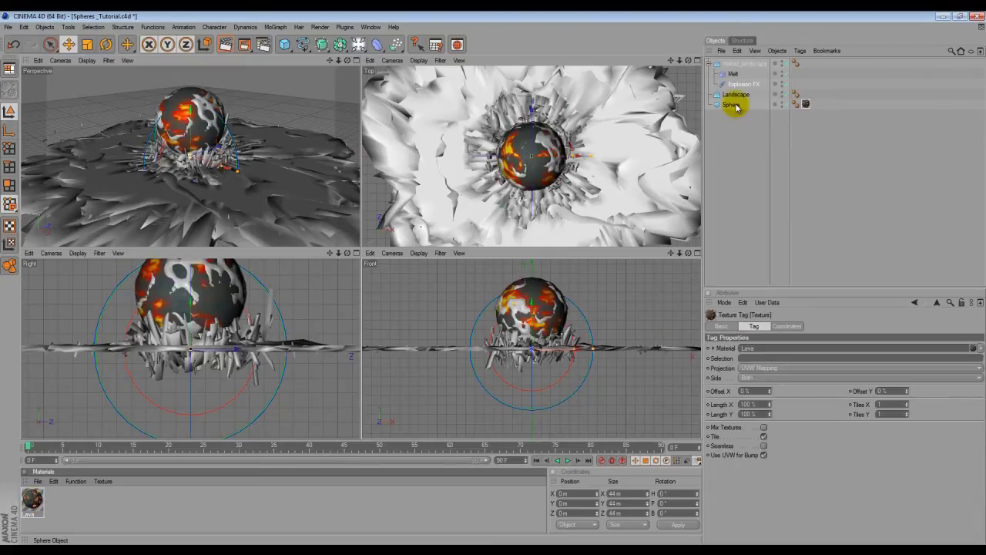
{"action": "left_click", "coordinate": [730, 107]}
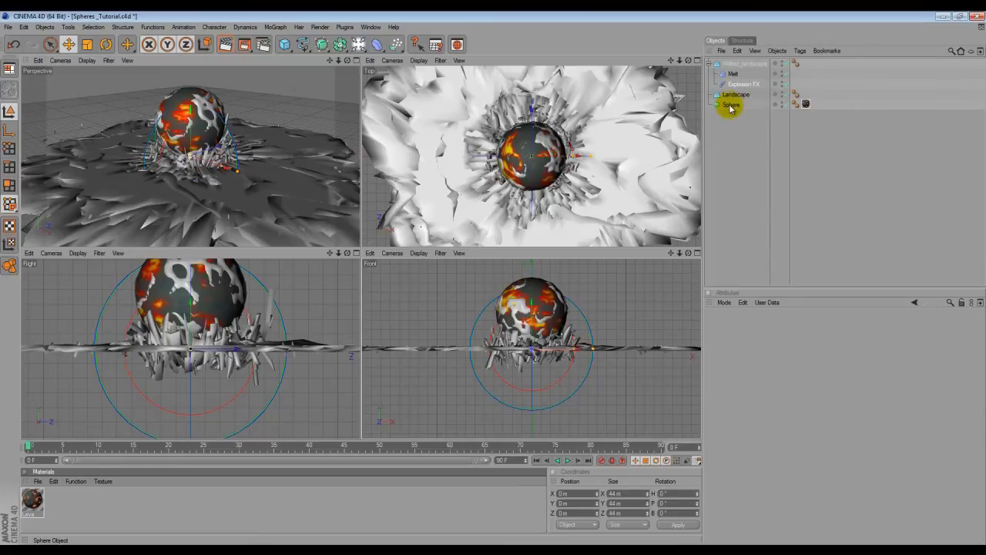
Create a new material and assign the Flame surface shader as its Color texture.
{"action": "left_click", "coordinate": [37, 481]}
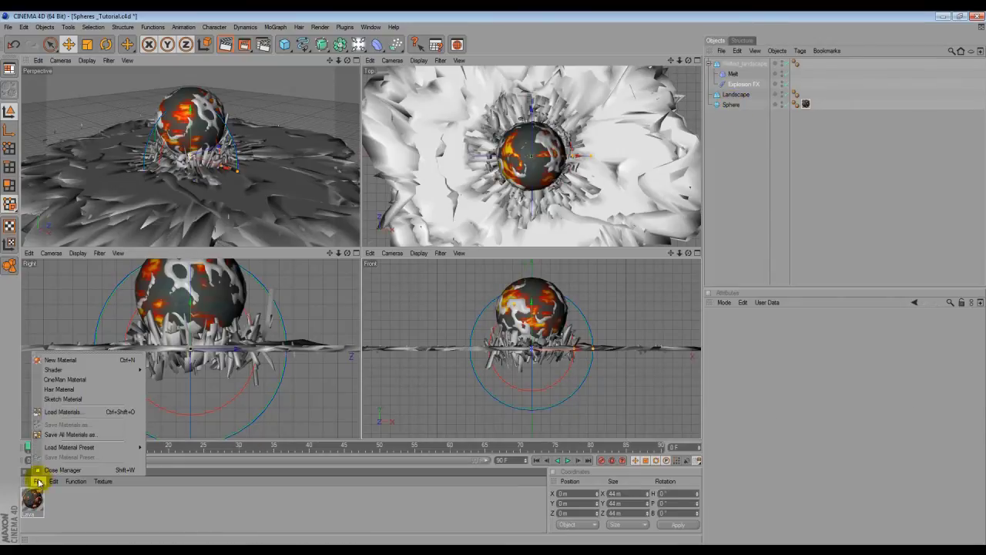
{"action": "left_click", "coordinate": [61, 360]}
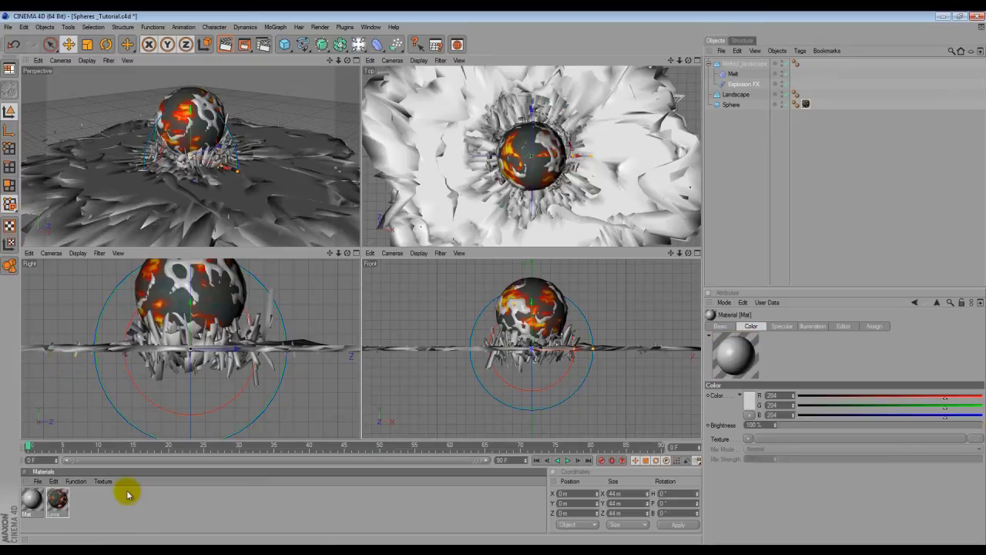
{"action": "double_click", "coordinate": [31, 500]}
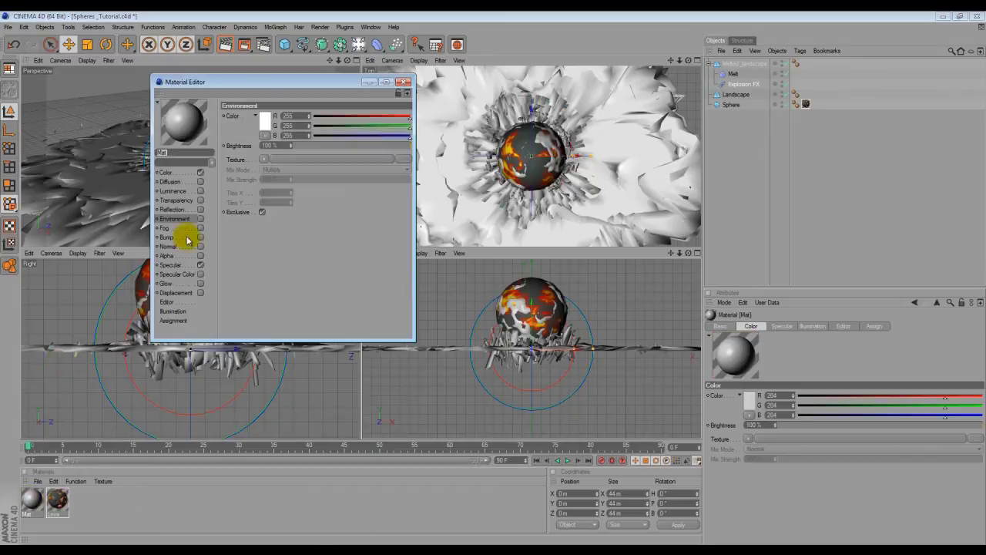
{"action": "left_click", "coordinate": [168, 174]}
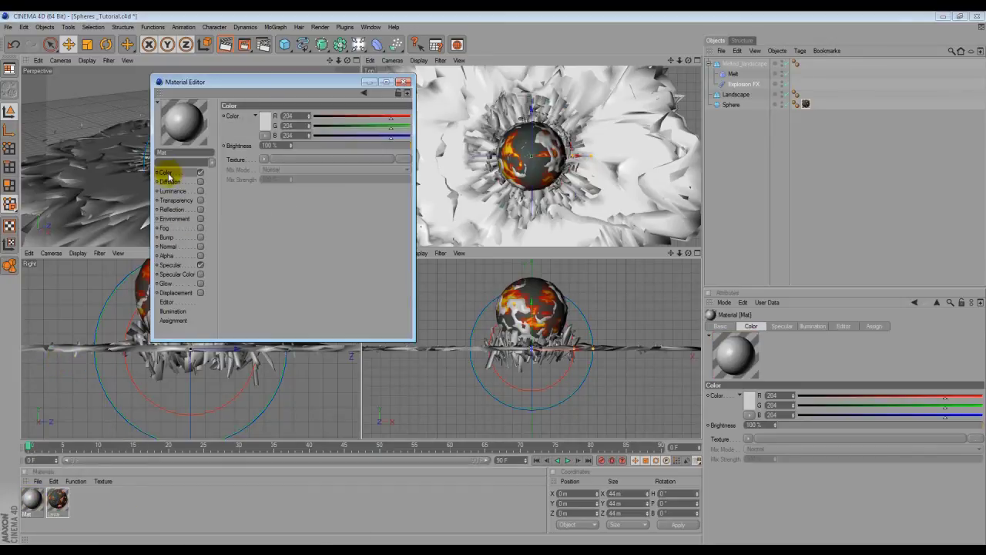
{"action": "left_click", "coordinate": [265, 159]}
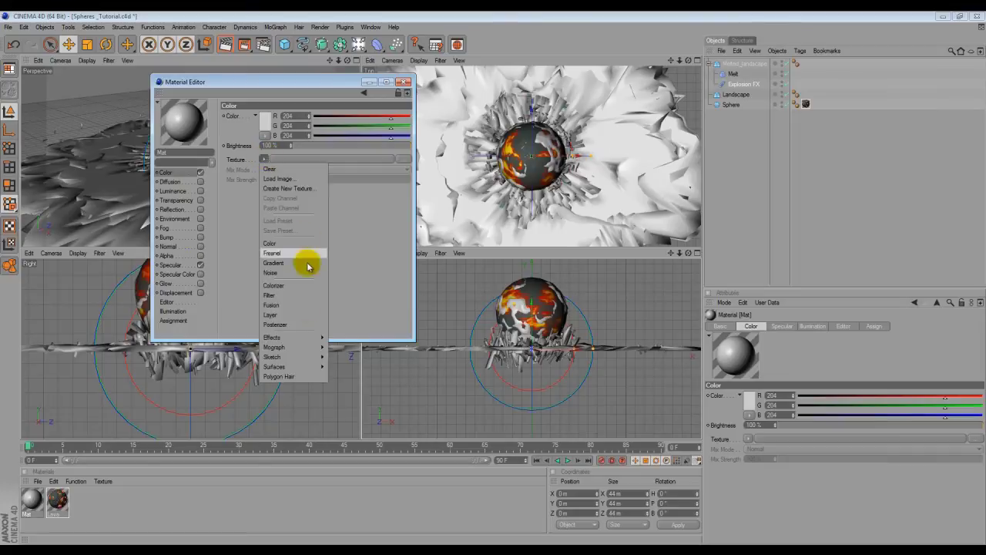
{"action": "mouse_move", "coordinate": [310, 368]}
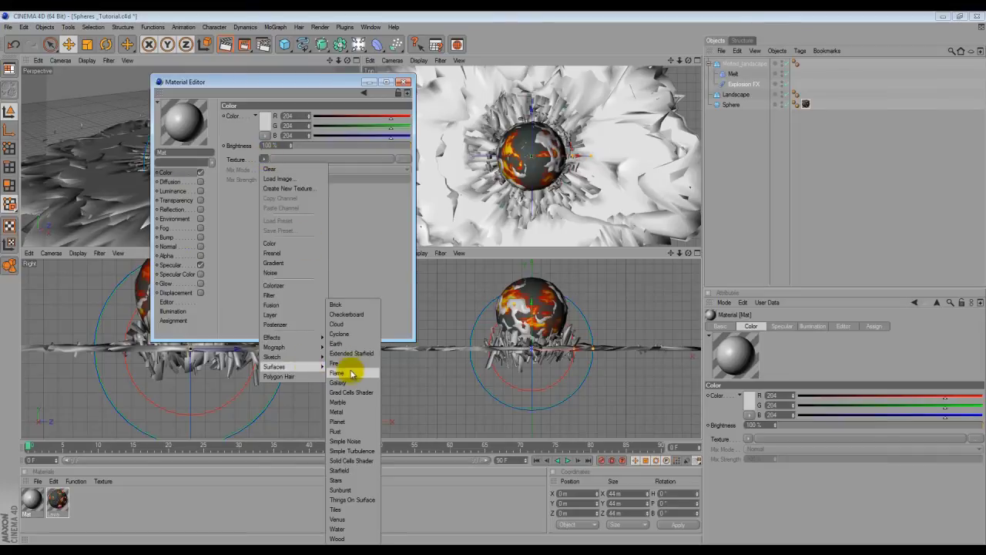
{"action": "left_click", "coordinate": [337, 374]}
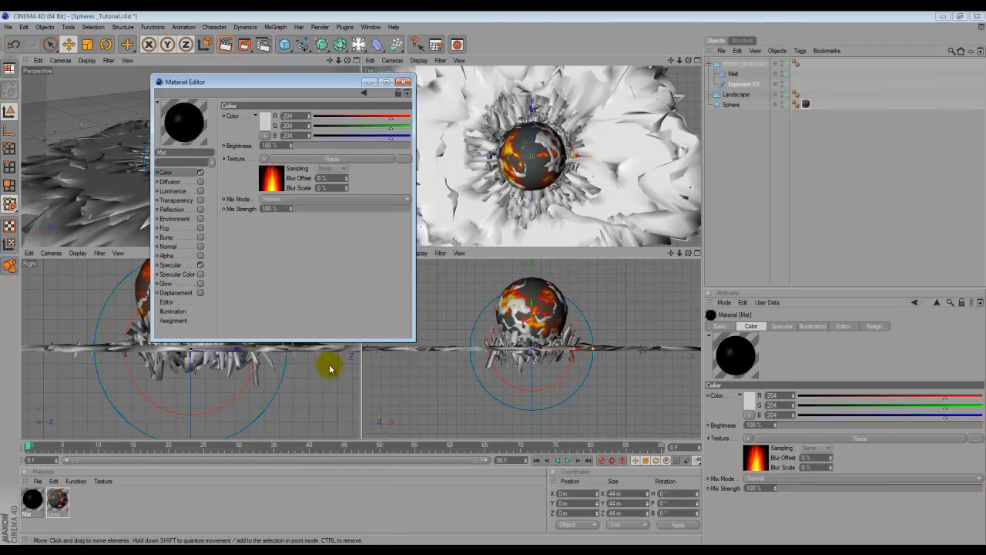
Enable the new material's Environment channel and give it the Galaxy surface shader as texture.
{"action": "left_click", "coordinate": [173, 219]}
{"action": "left_click", "coordinate": [201, 221]}
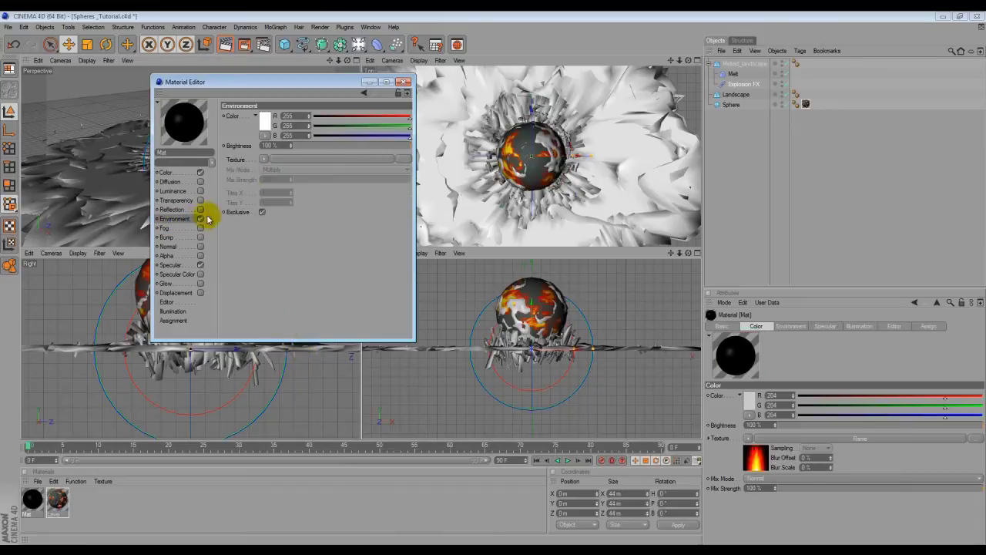
{"action": "left_click", "coordinate": [263, 160]}
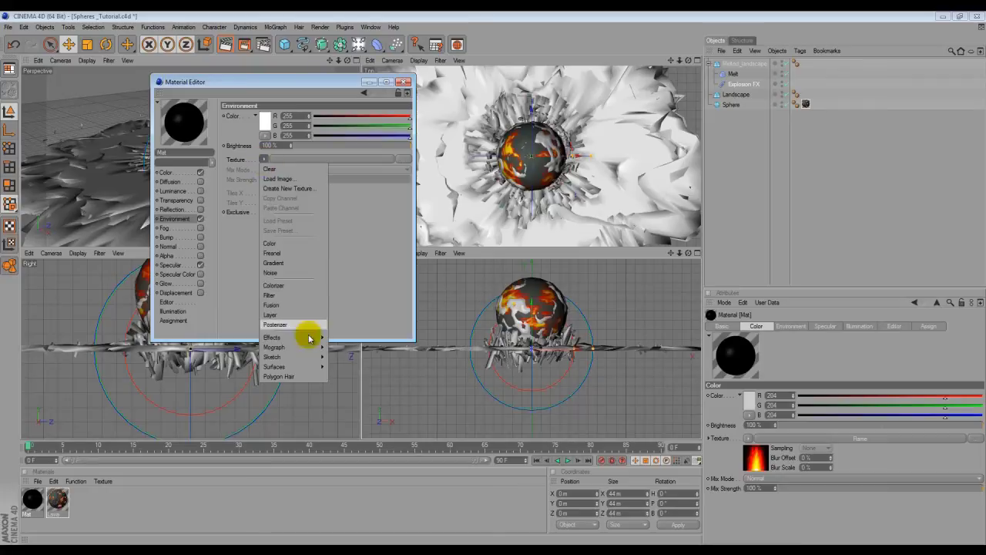
{"action": "mouse_move", "coordinate": [310, 369]}
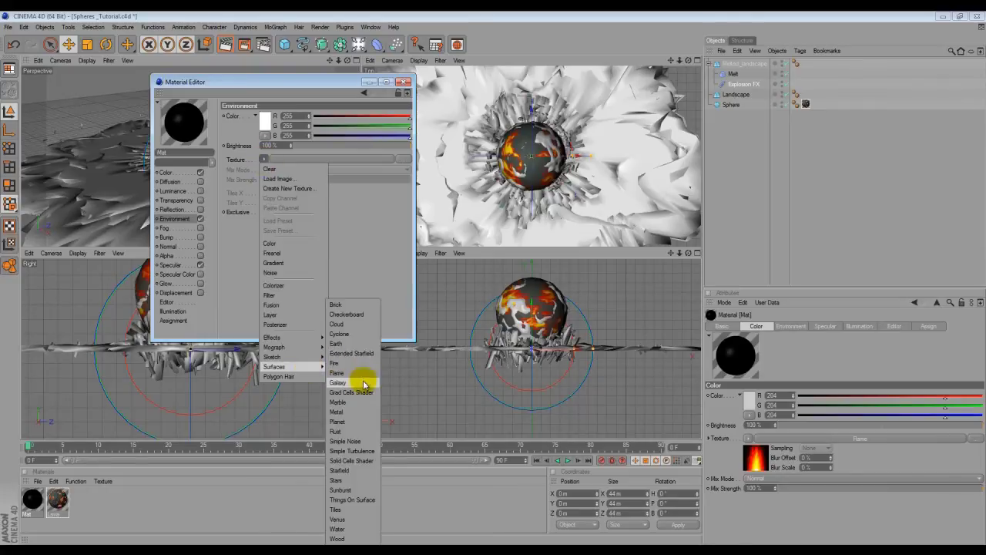
{"action": "left_click", "coordinate": [337, 383]}
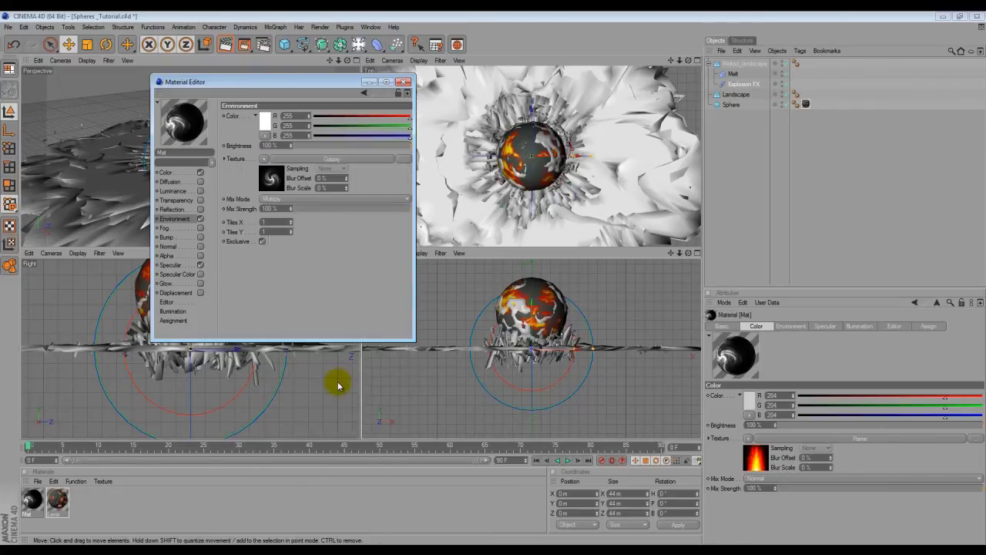
Enable the new material's Alpha channel with the Venus surface shader, turn on Glow, and close the material editor.
{"action": "left_click", "coordinate": [168, 256]}
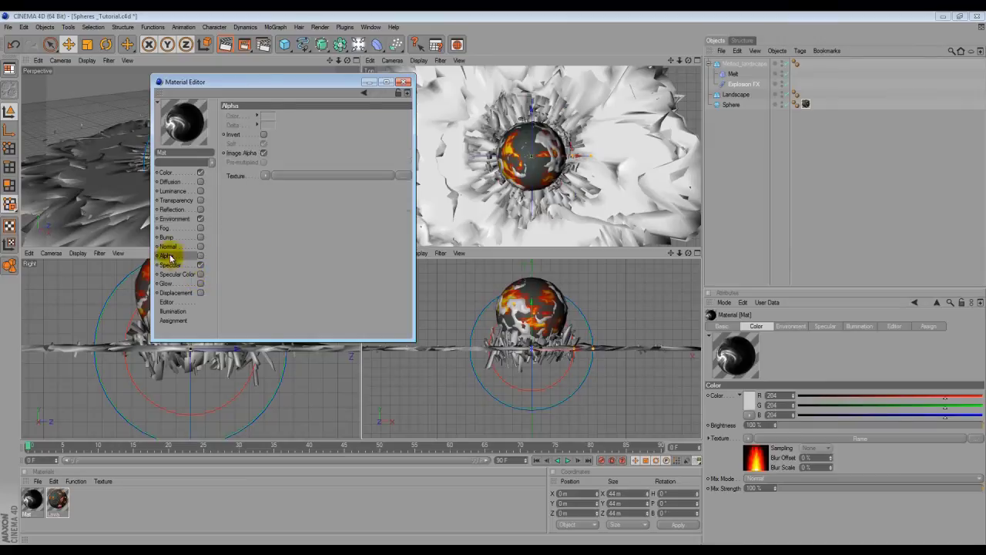
{"action": "left_click", "coordinate": [201, 256]}
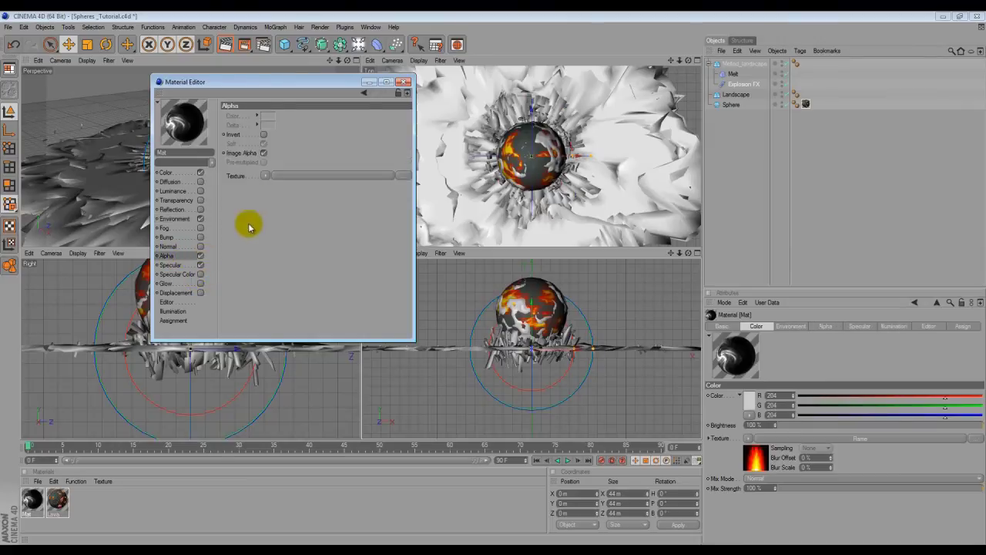
{"action": "left_click", "coordinate": [264, 179]}
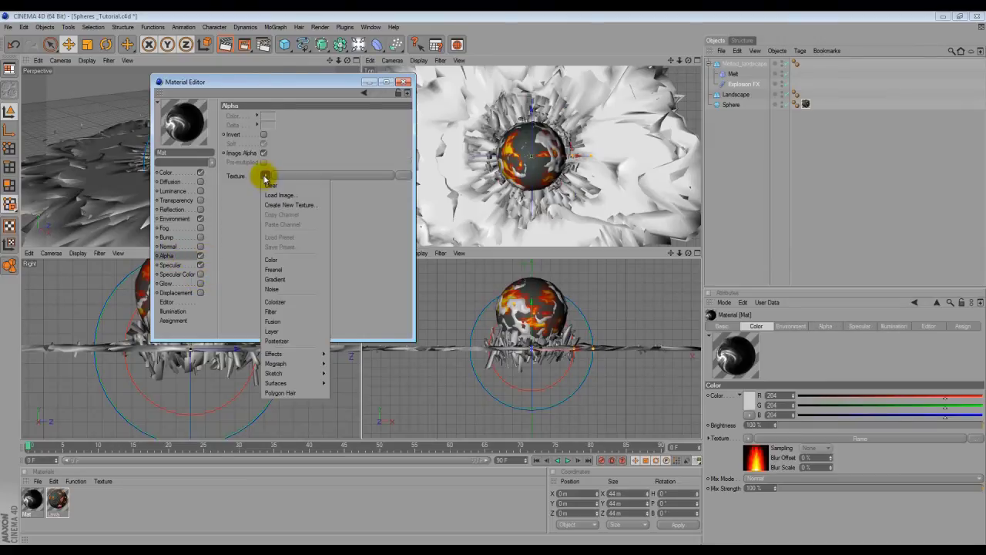
{"action": "mouse_move", "coordinate": [316, 384]}
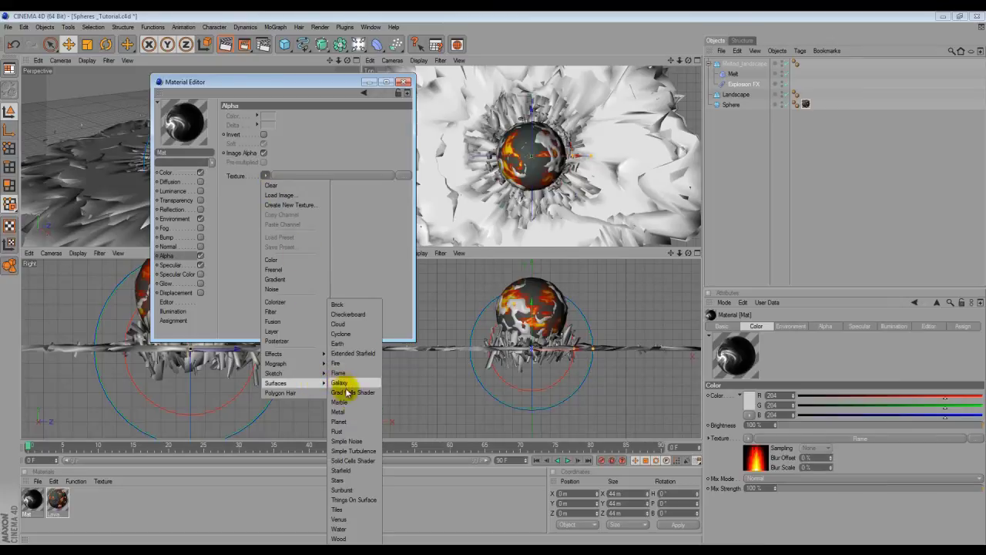
{"action": "left_click", "coordinate": [339, 519]}
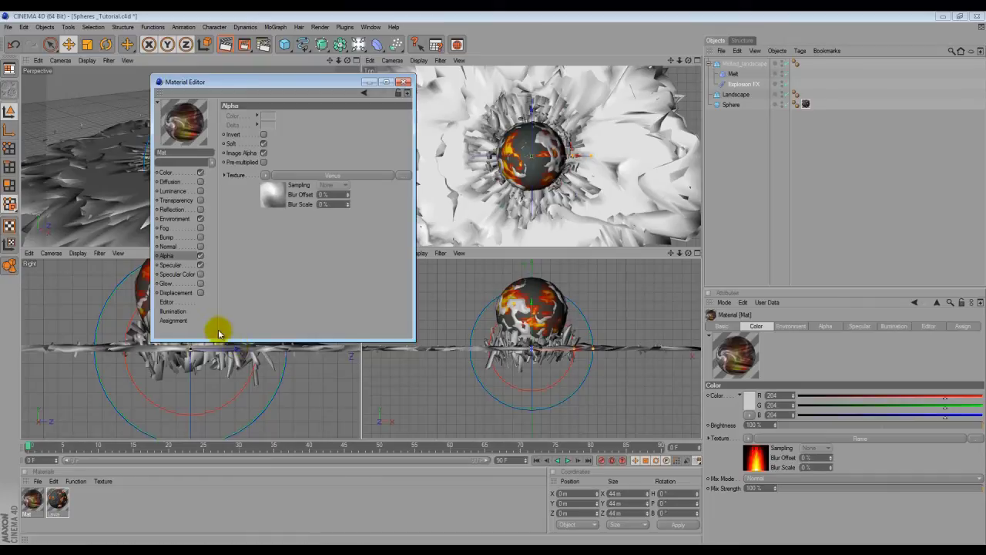
{"action": "left_click", "coordinate": [201, 284]}
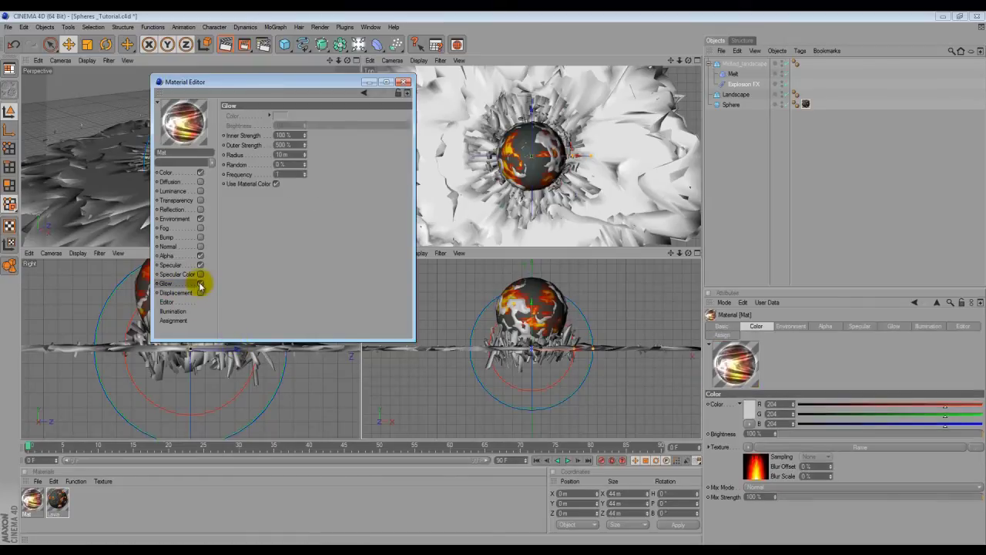
{"action": "left_click", "coordinate": [407, 82]}
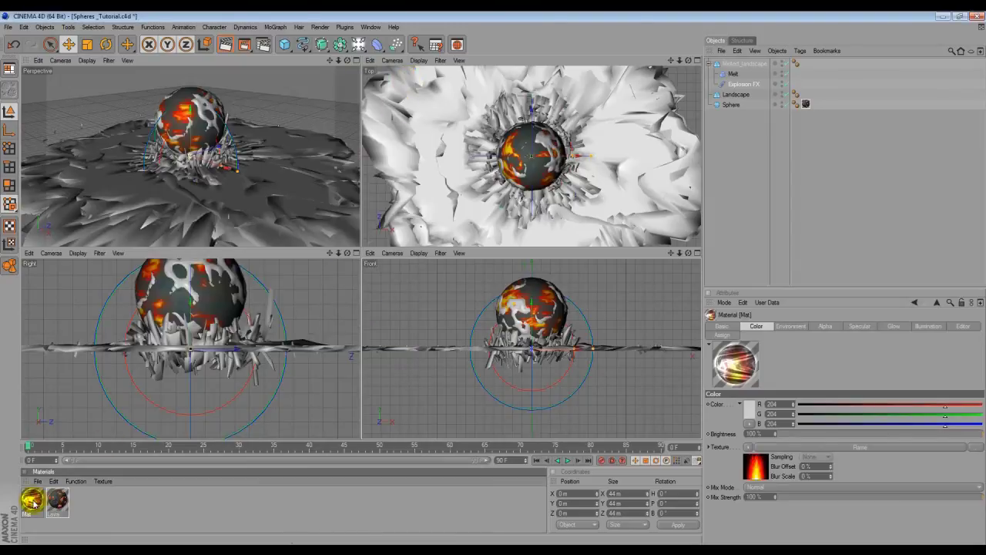
Apply the new glowing material to the Sphere on top of Lava and render the Perspective view.
{"action": "left_click_drag", "start_coordinate": [33, 502], "coordinate": [733, 108]}
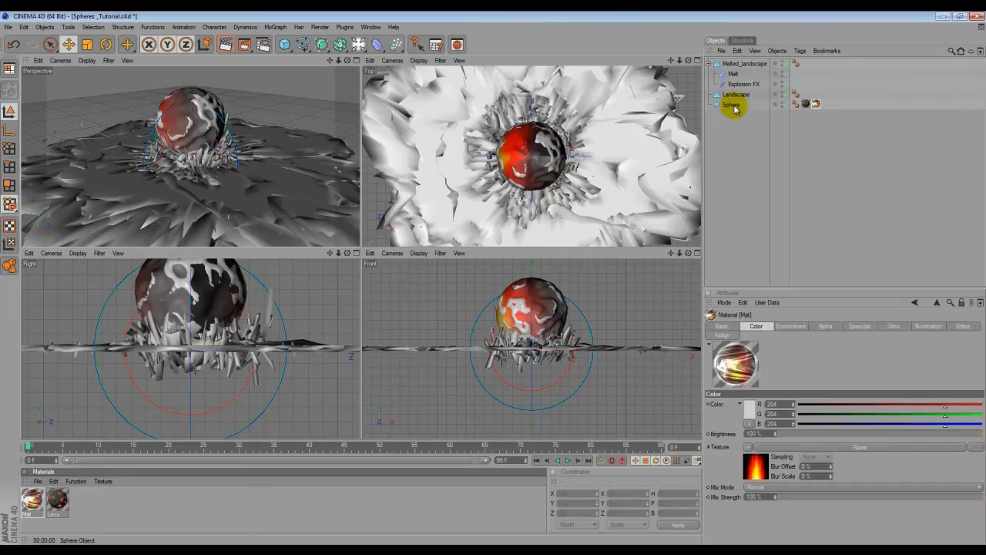
{"action": "left_click", "coordinate": [224, 46]}
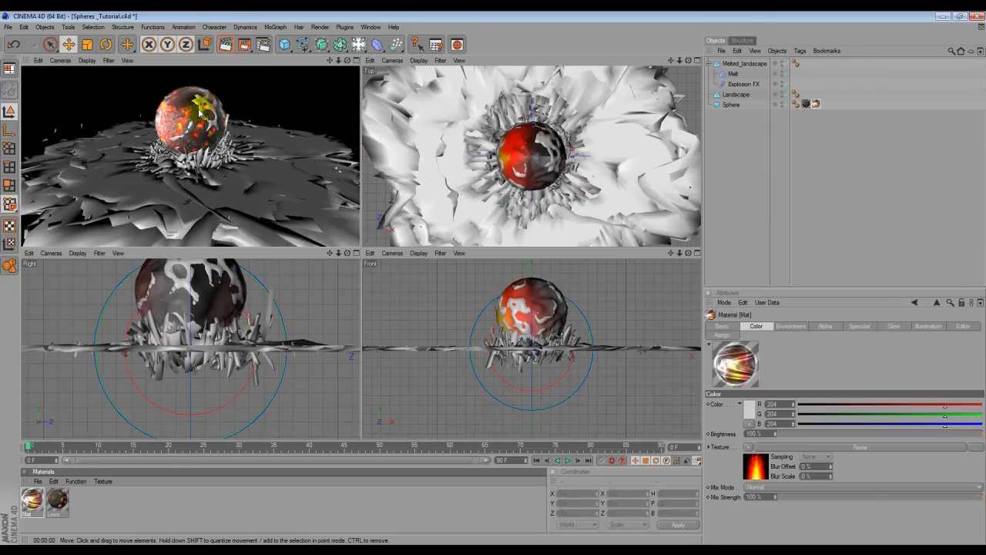
Create a new material, turn off its Color channel, and enable the Reflection and Fog channels.
{"action": "left_click", "coordinate": [39, 484]}
{"action": "left_click", "coordinate": [62, 360]}
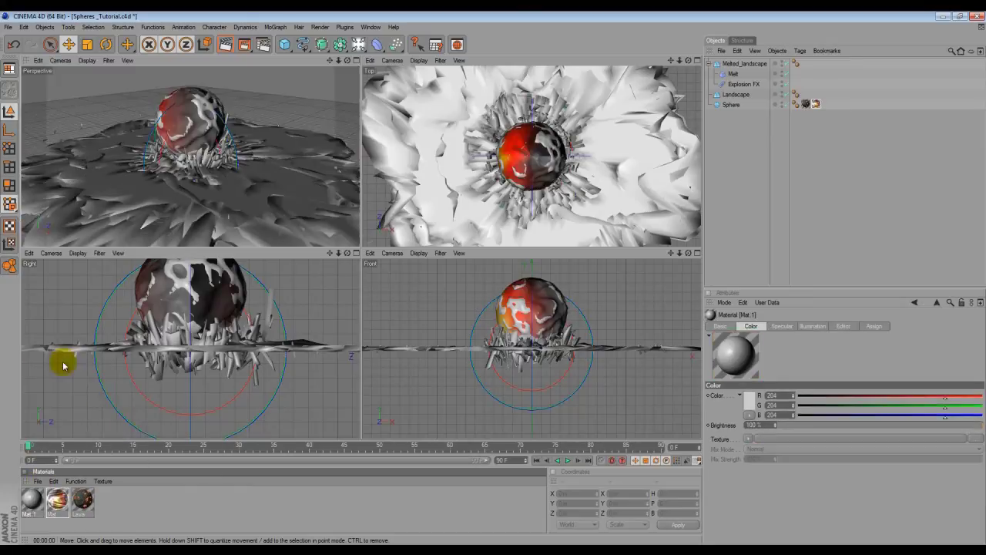
{"action": "double_click", "coordinate": [29, 501]}
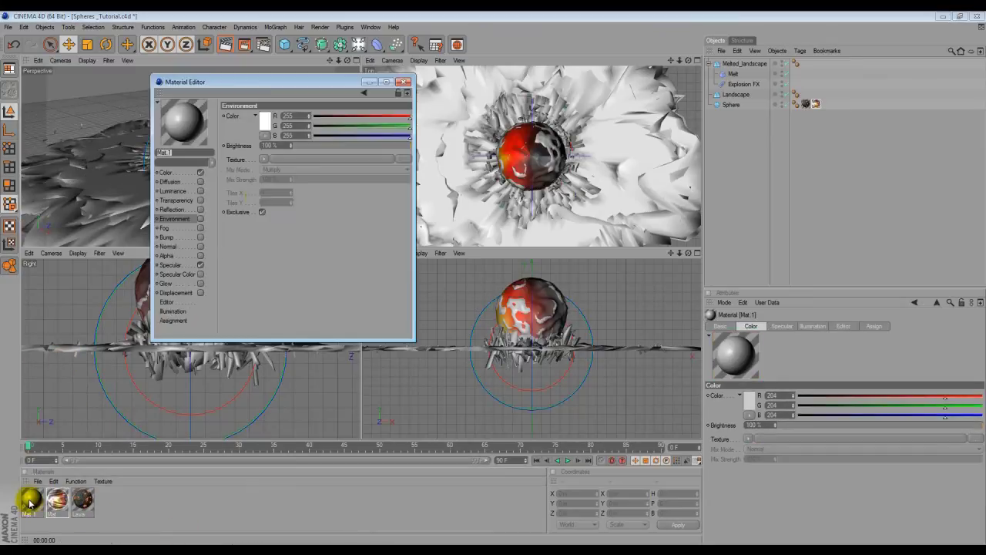
{"action": "left_click", "coordinate": [200, 172]}
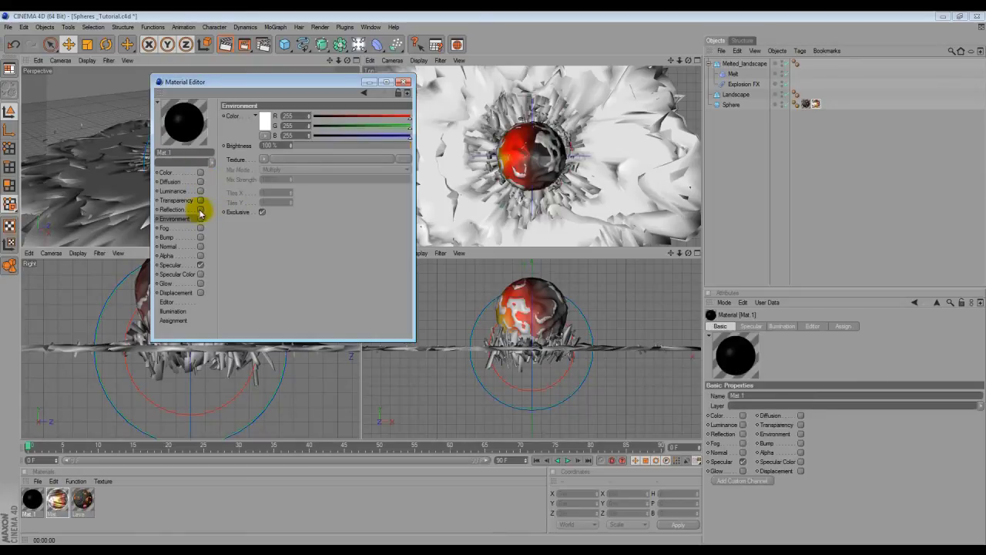
{"action": "left_click", "coordinate": [200, 209]}
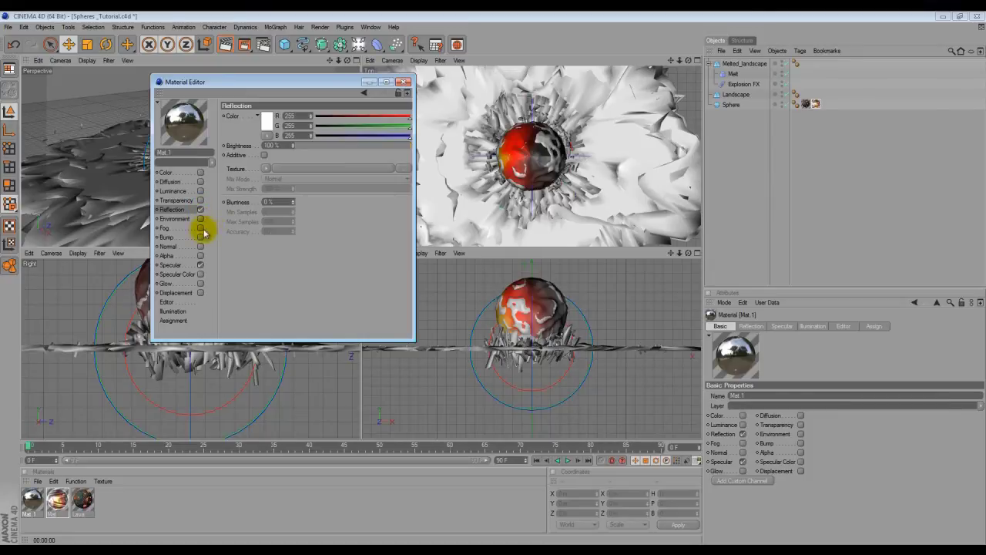
{"action": "left_click", "coordinate": [200, 228]}
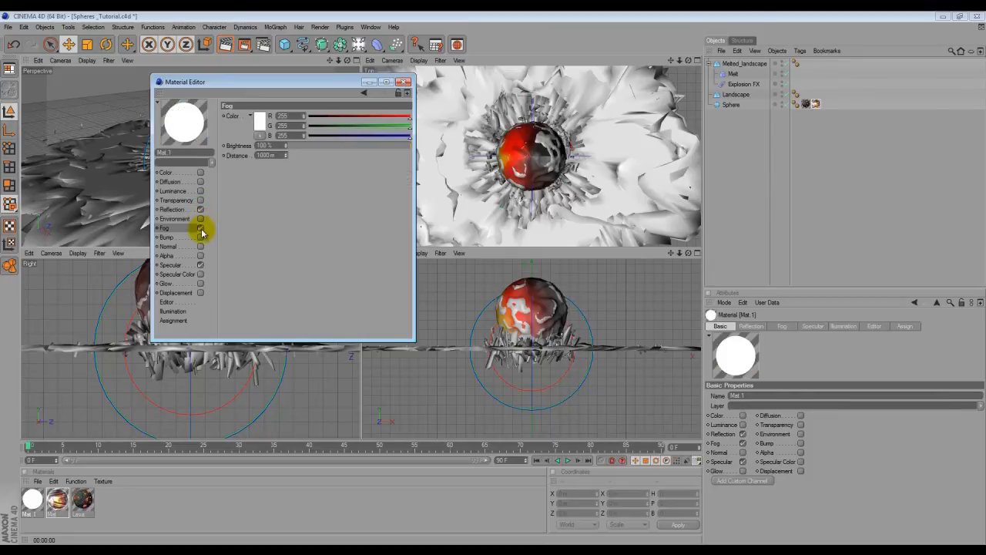
Enable the new material's Glow channel, turn off Use Material Color, and choose a dark red glow color.
{"action": "left_click", "coordinate": [201, 284]}
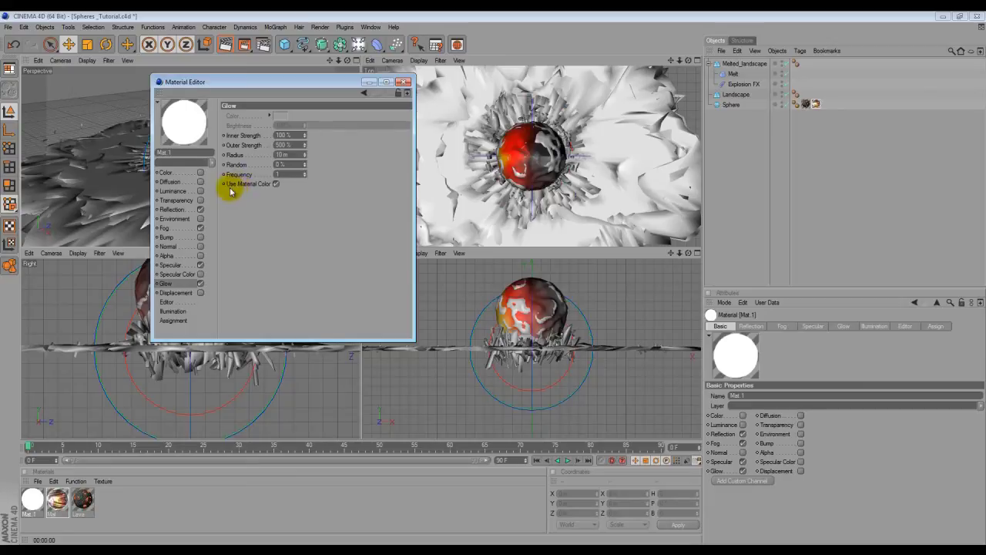
{"action": "left_click", "coordinate": [276, 185]}
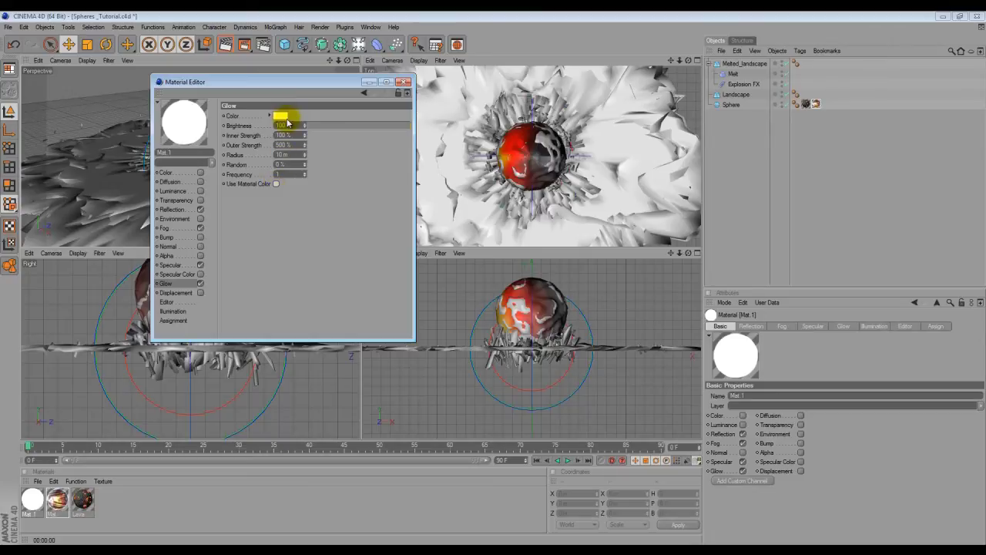
{"action": "left_click", "coordinate": [280, 115]}
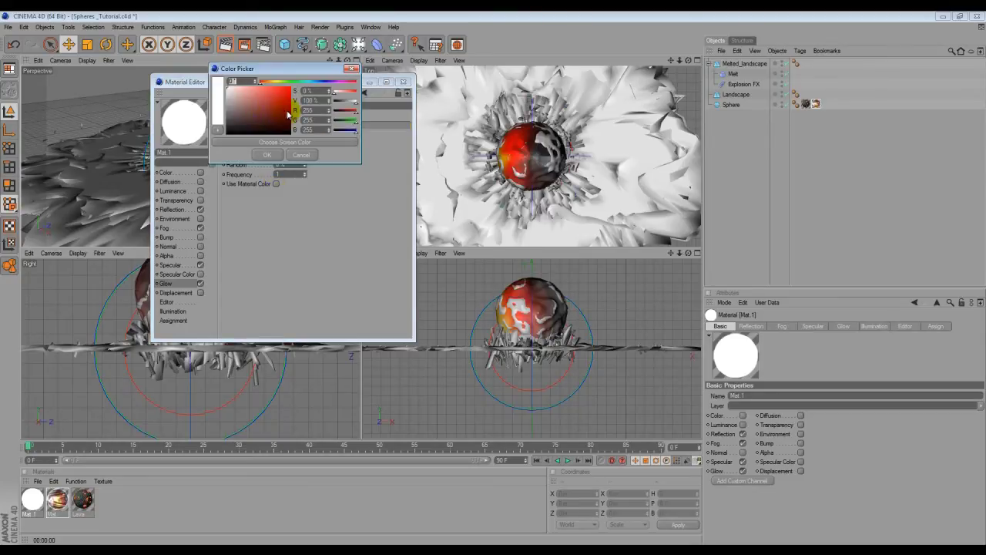
{"action": "left_click_drag", "start_coordinate": [288, 114], "coordinate": [296, 121]}
{"action": "left_click", "coordinate": [271, 157]}
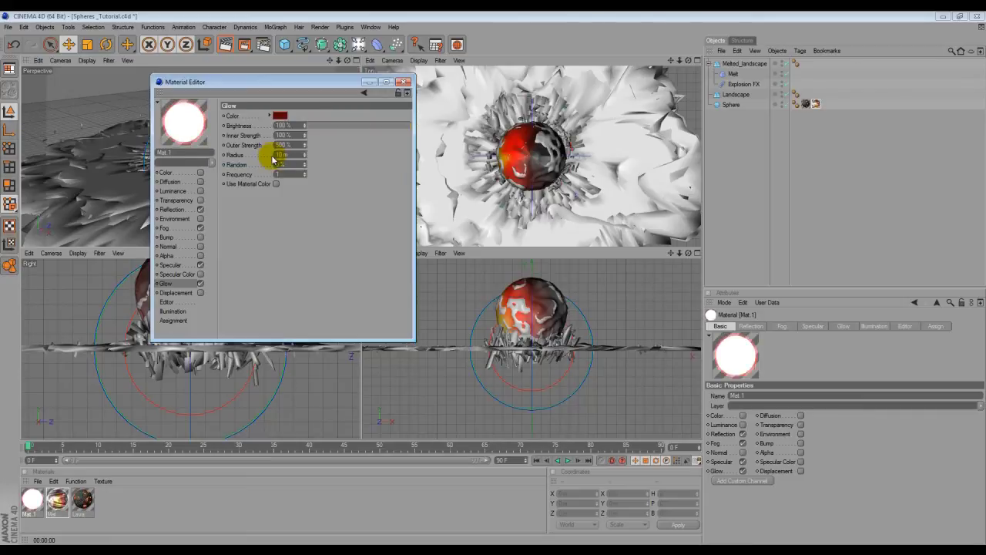
Set the glow's Brightness to 50% and Inner Strength to 370%, and close the material editor.
{"action": "left_click", "coordinate": [359, 127]}
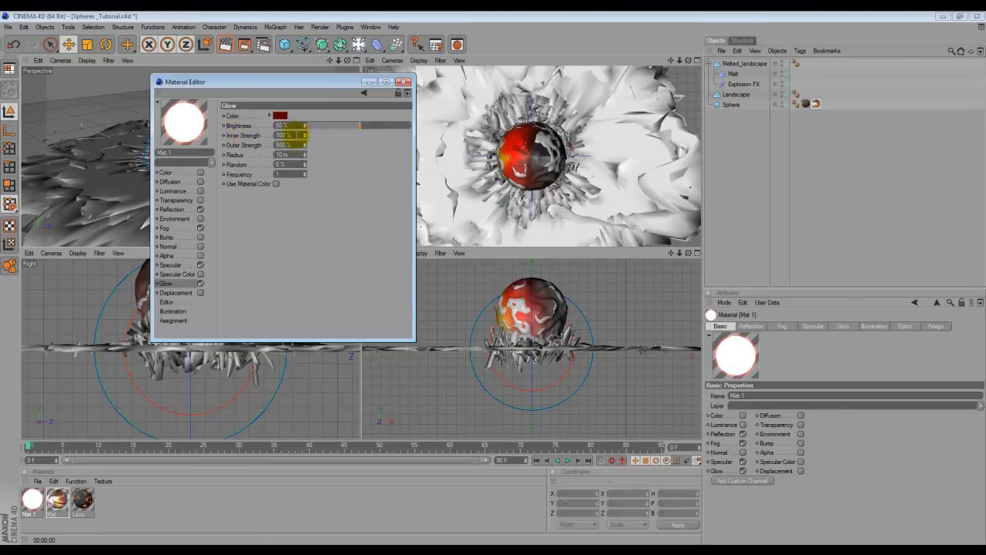
{"action": "left_click", "coordinate": [296, 135]}
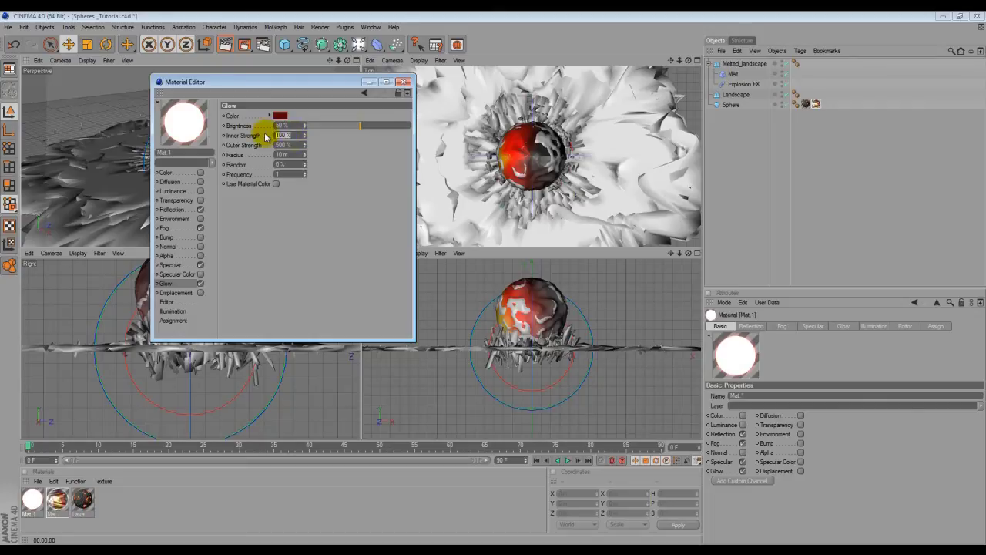
{"action": "type", "text": "1"}
{"action": "type", "text": "70"}
{"action": "key", "text": "Return"}
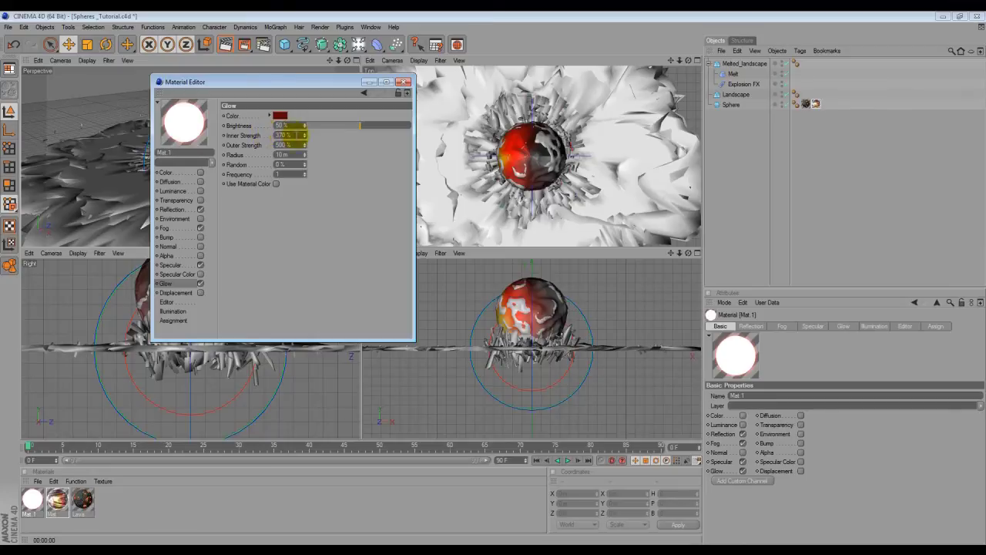
{"action": "left_click", "coordinate": [404, 83]}
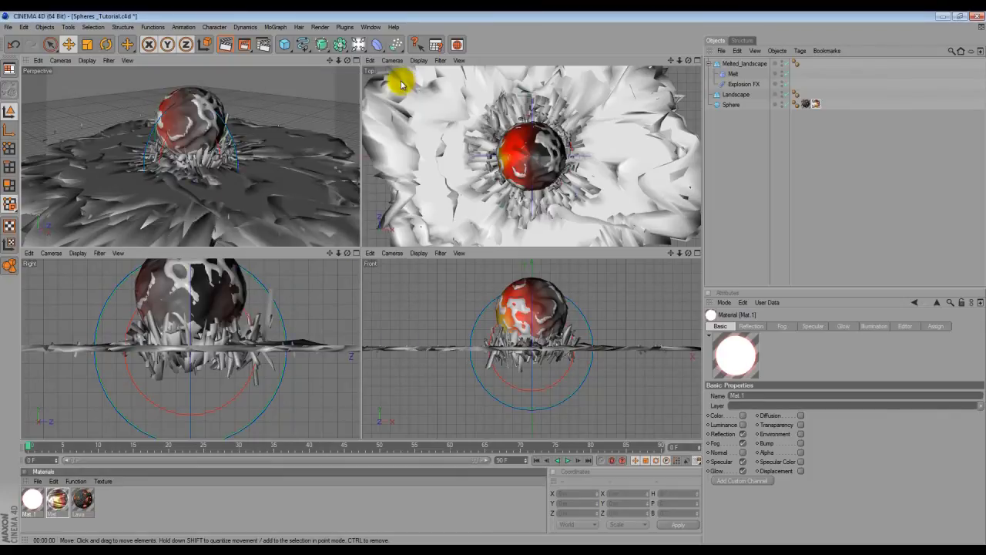
Apply the red-glow material to the Landscape object and render the Perspective view.
{"action": "left_click_drag", "start_coordinate": [35, 499], "coordinate": [744, 99]}
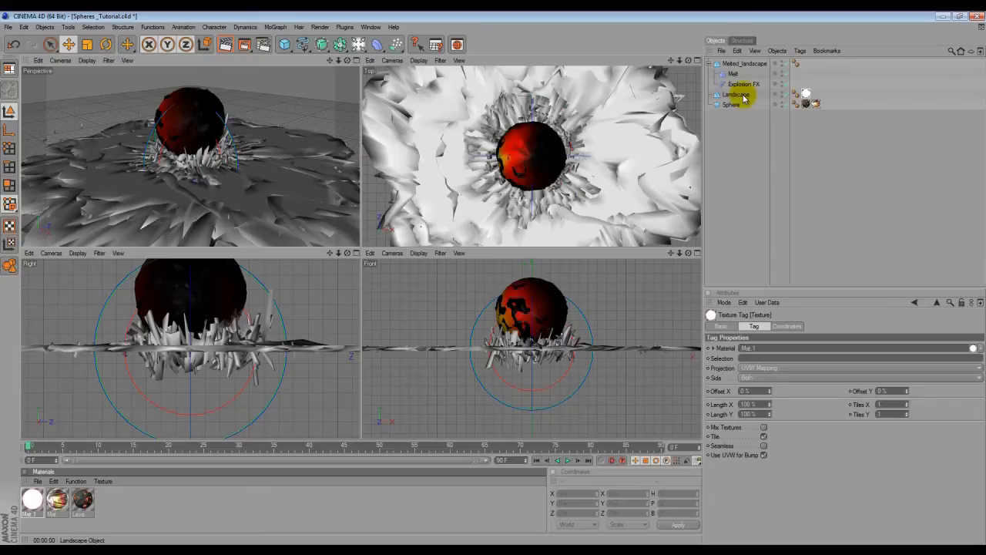
{"action": "left_click", "coordinate": [225, 43]}
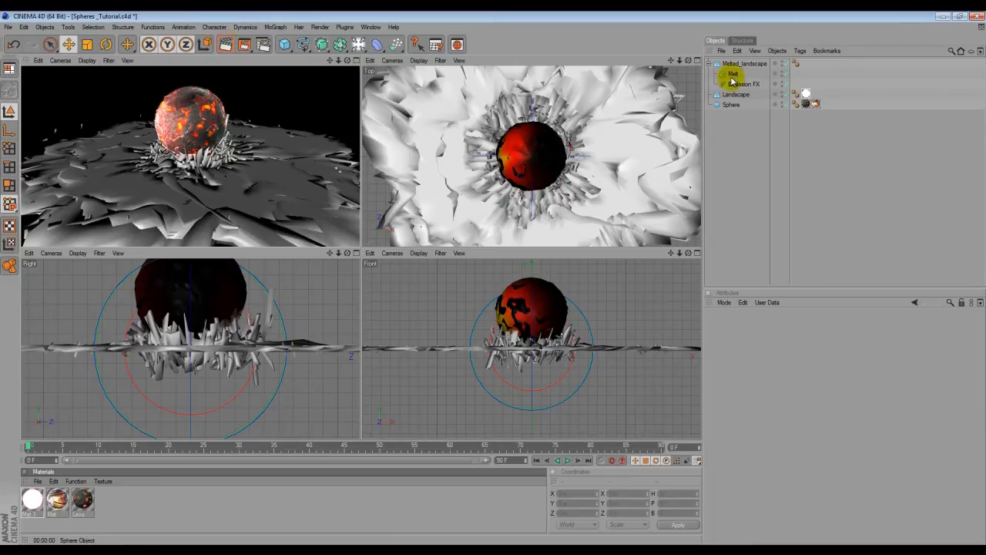
Create a new Nukei shader material.
{"action": "left_click", "coordinate": [37, 482]}
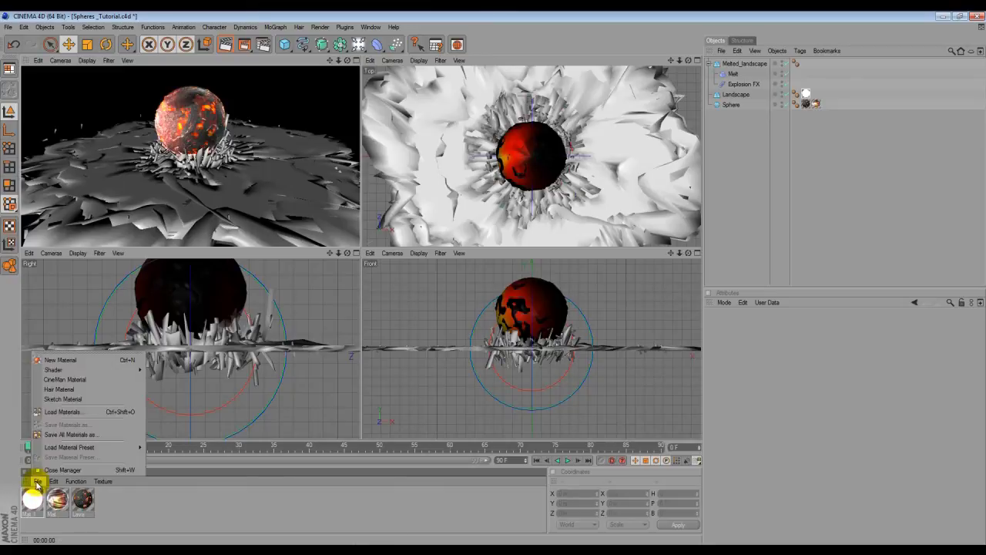
{"action": "mouse_move", "coordinate": [85, 373]}
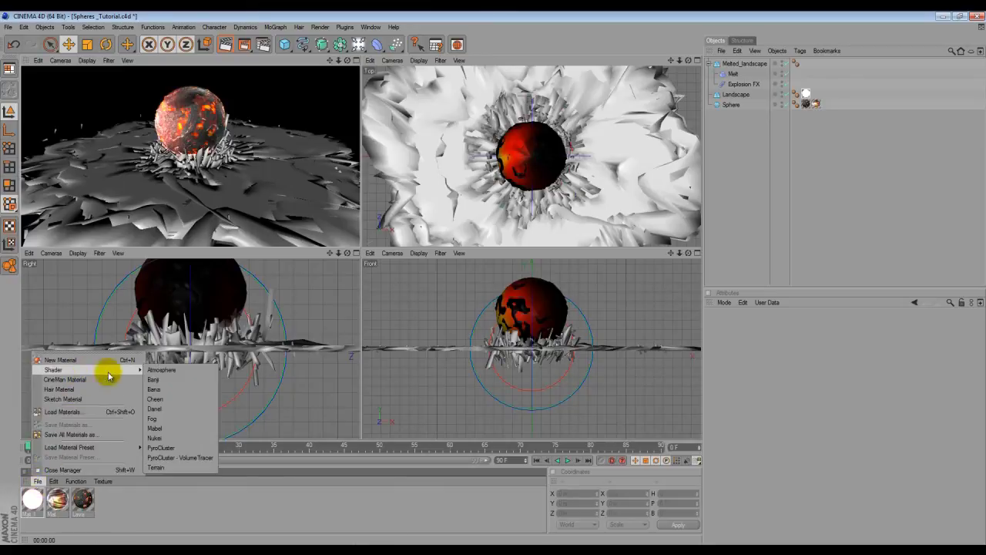
{"action": "left_click", "coordinate": [183, 439]}
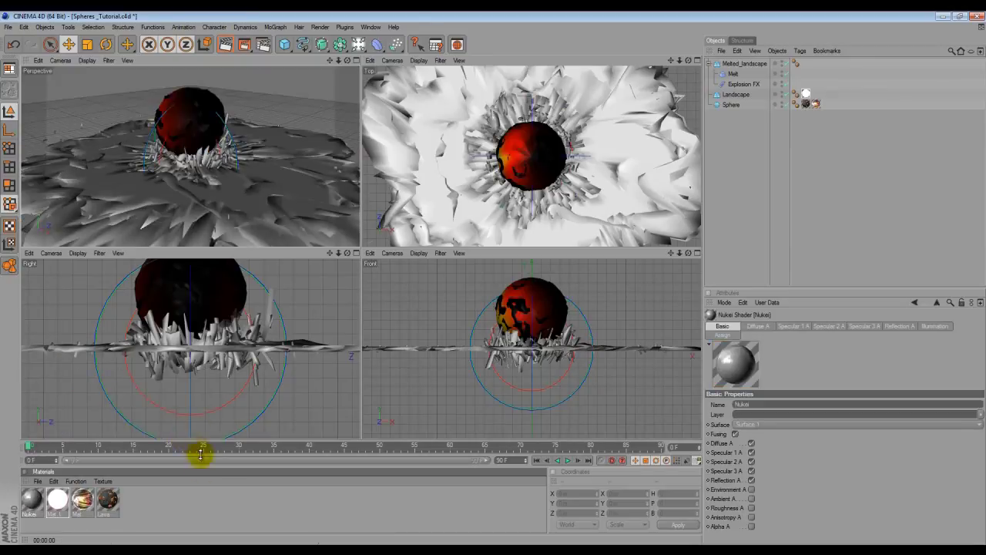
Examine the Nukei material's Diffuse A, Specular 1 A to 3 A and Reflection A settings, keeping the default colors, and close the material editor.
{"action": "double_click", "coordinate": [34, 506]}
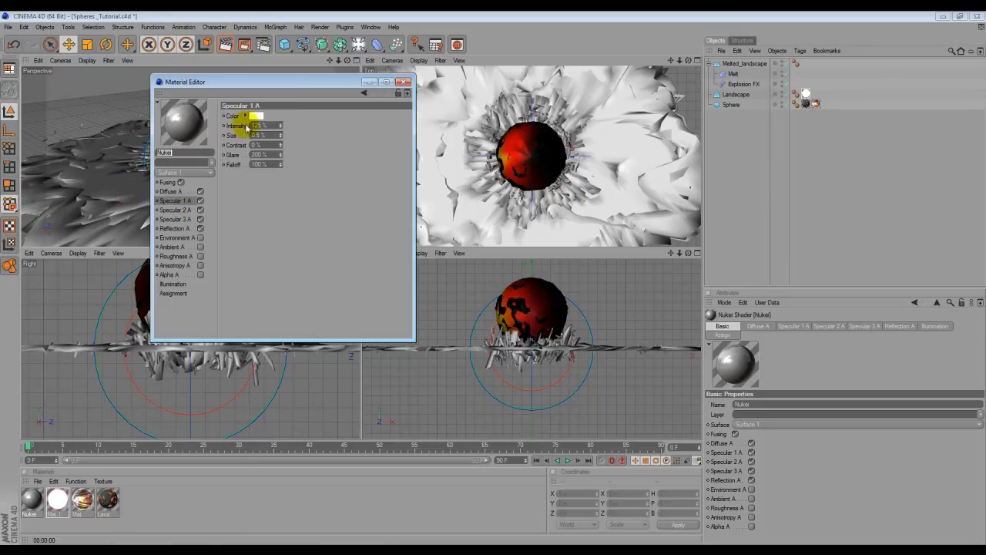
{"action": "left_click", "coordinate": [173, 191]}
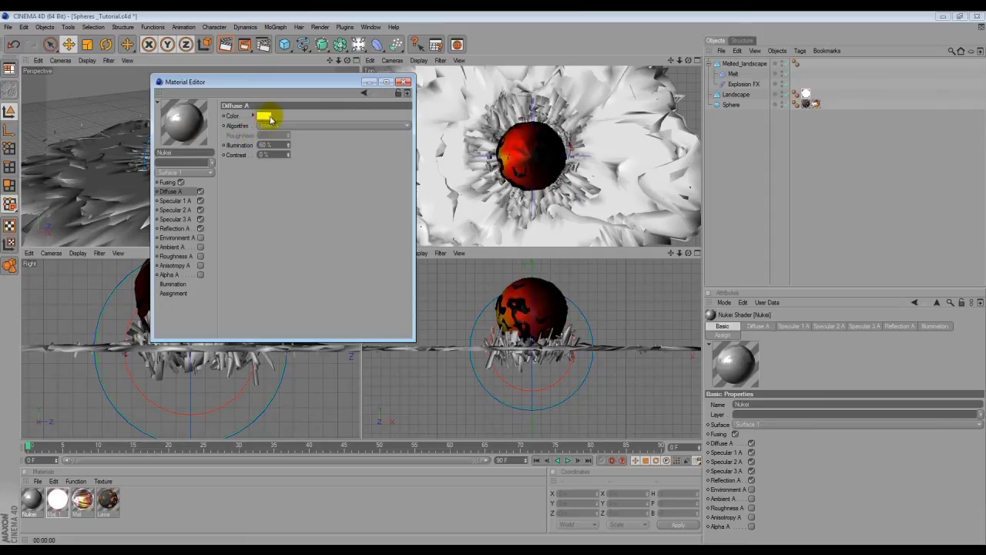
{"action": "left_click", "coordinate": [182, 201]}
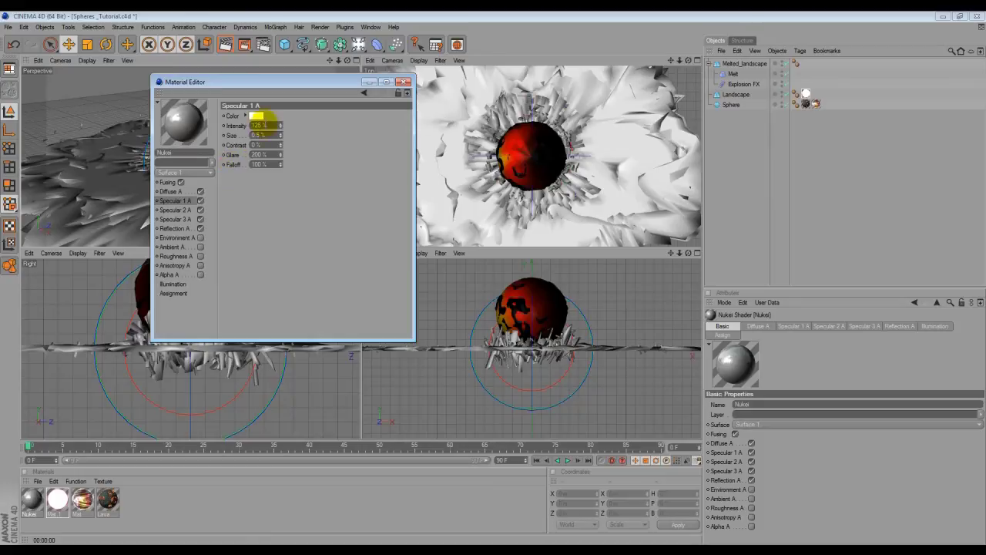
{"action": "left_click", "coordinate": [183, 210]}
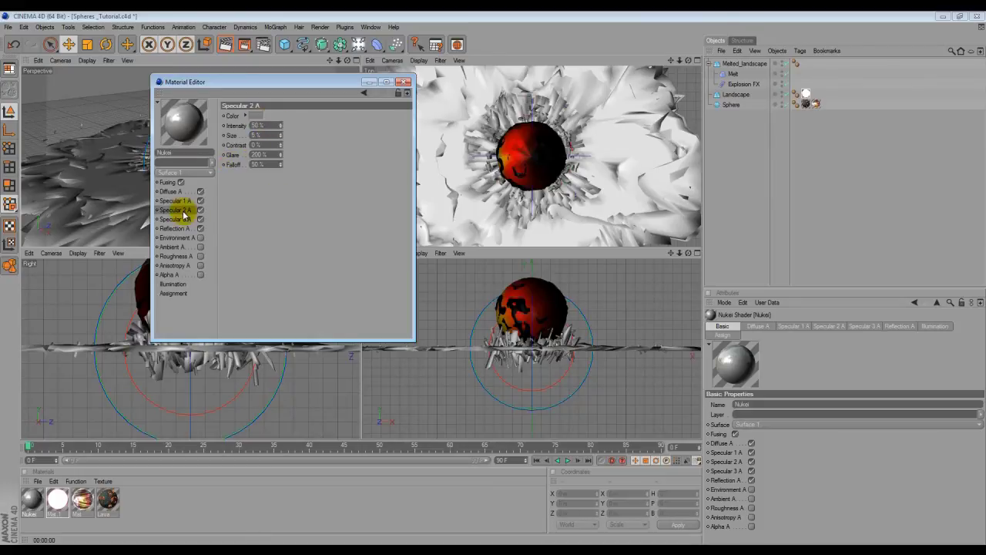
{"action": "left_click", "coordinate": [255, 117]}
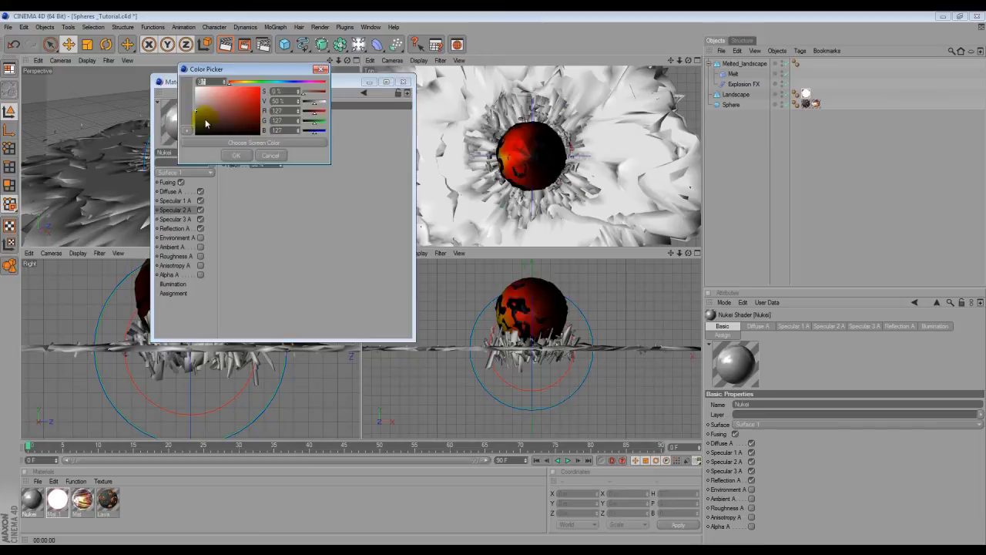
{"action": "left_click", "coordinate": [270, 157]}
{"action": "left_click", "coordinate": [174, 220]}
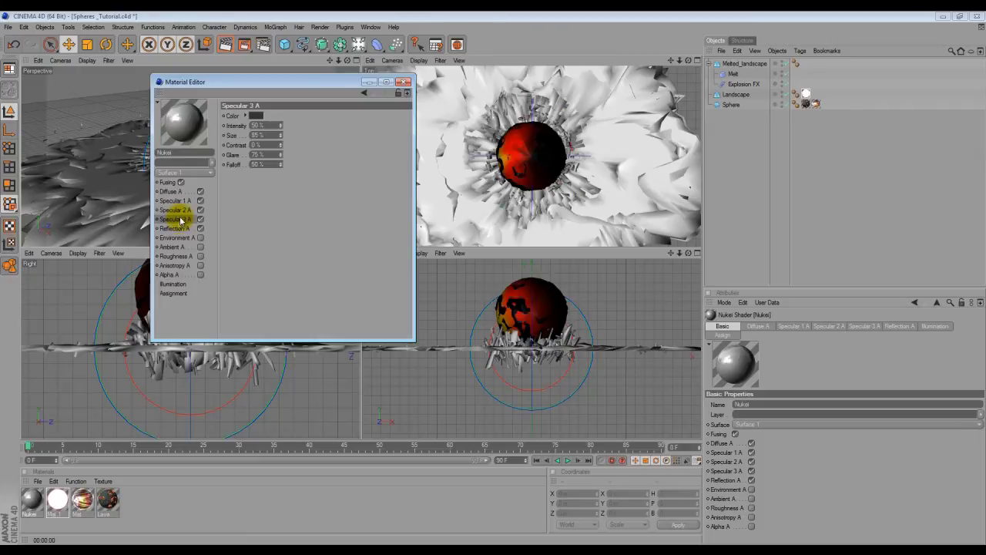
{"action": "left_click", "coordinate": [256, 116]}
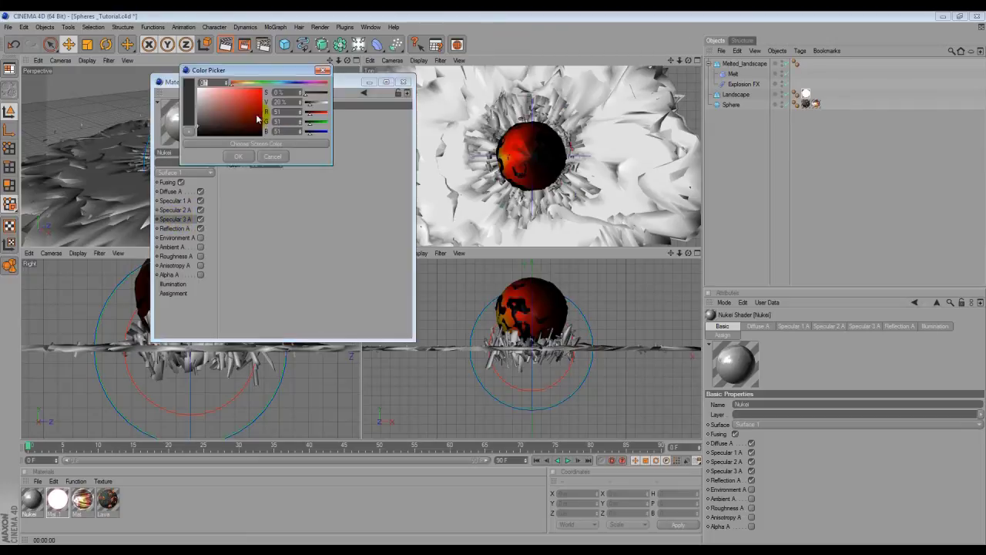
{"action": "left_click", "coordinate": [240, 158]}
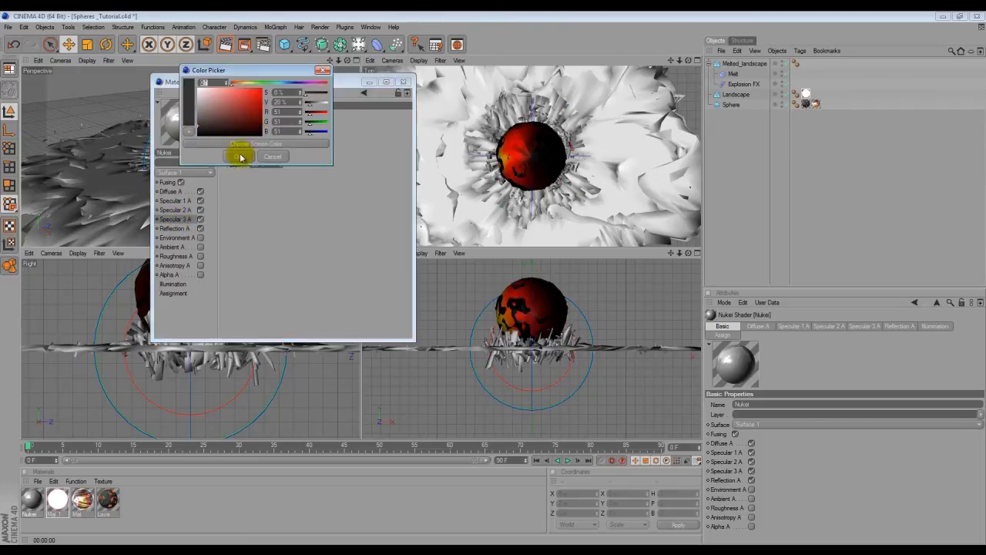
{"action": "left_click", "coordinate": [174, 229]}
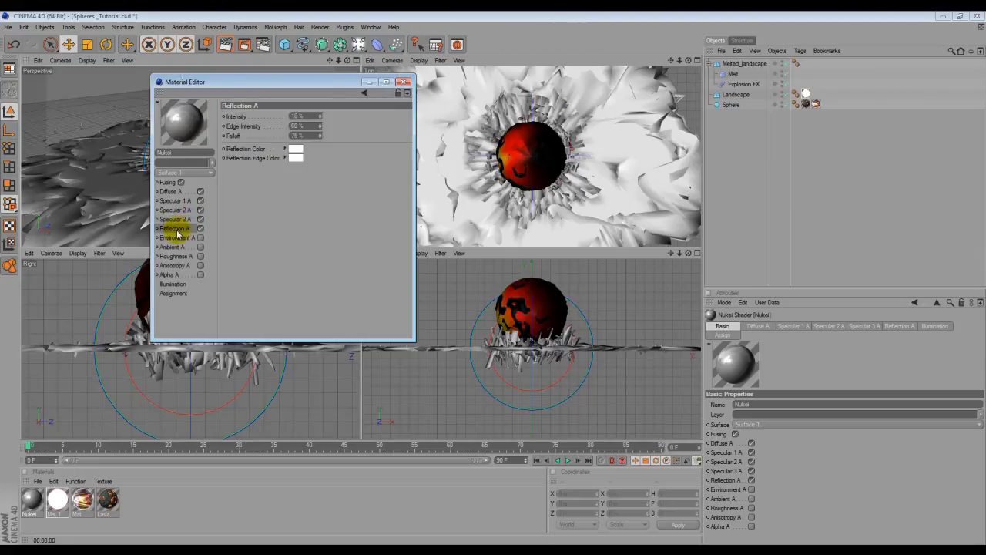
{"action": "left_click", "coordinate": [296, 151]}
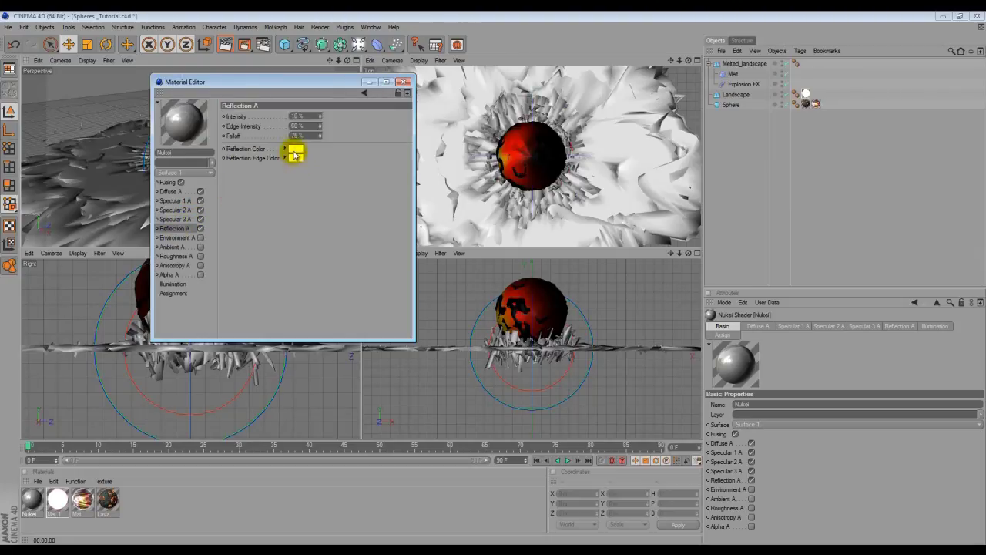
{"action": "left_click", "coordinate": [403, 85]}
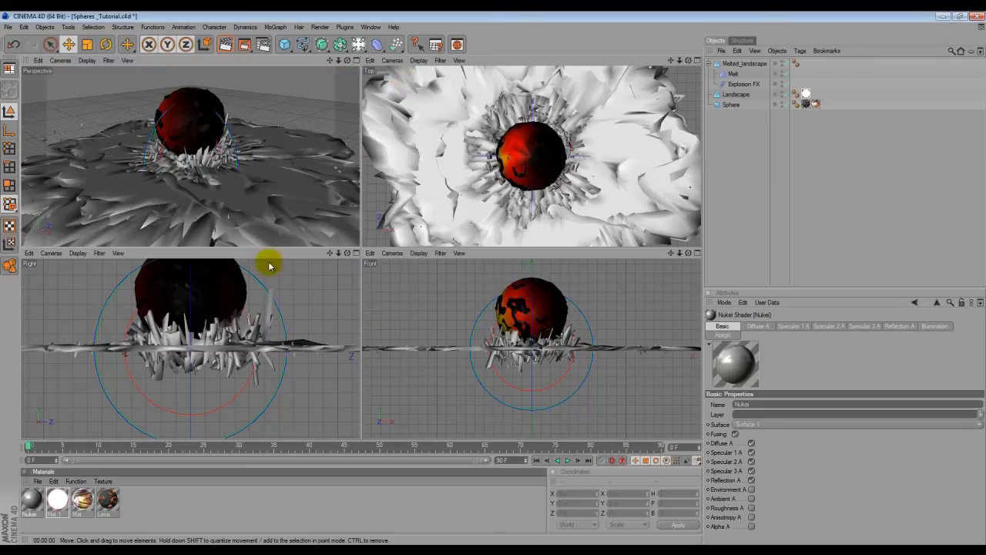
Apply the Nukei material to Melted_landscape and render the Perspective view.
{"action": "mouse_move", "coordinate": [32, 502]}
{"action": "left_mouse_down"}
{"action": "mouse_move", "coordinate": [155, 423]}
{"action": "mouse_move", "coordinate": [429, 340]}
{"action": "mouse_move", "coordinate": [715, 187]}
{"action": "mouse_move", "coordinate": [749, 68]}
{"action": "left_mouse_up"}
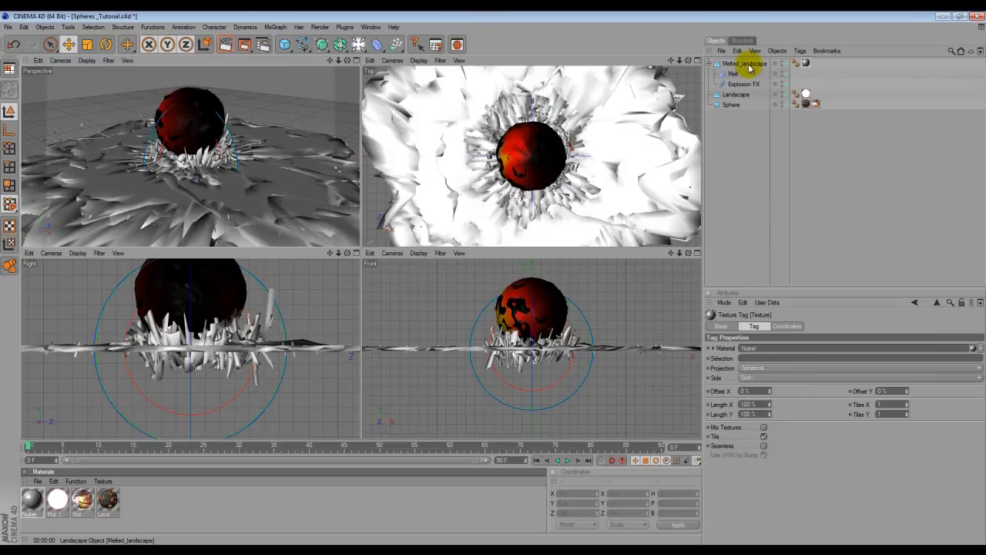
{"action": "left_click", "coordinate": [227, 46]}
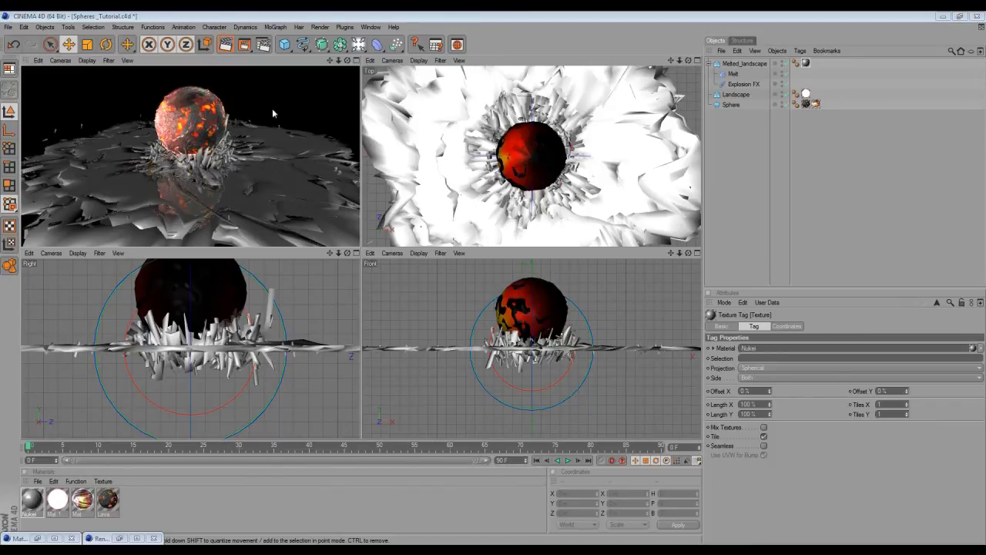
Enlarge the Perspective view to fill the viewport area and add a Sun light to the scene.
{"action": "left_click", "coordinate": [356, 60]}
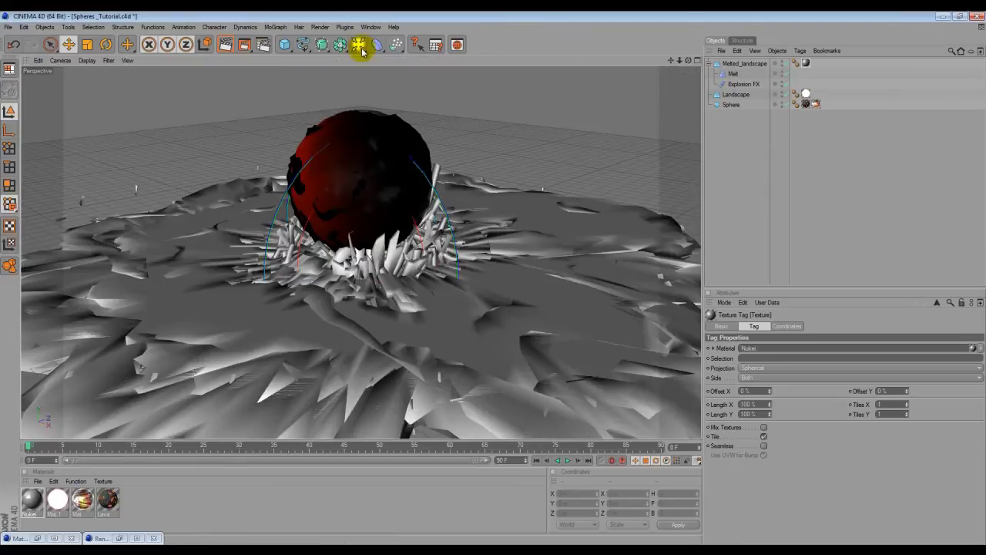
{"action": "left_click", "coordinate": [362, 51]}
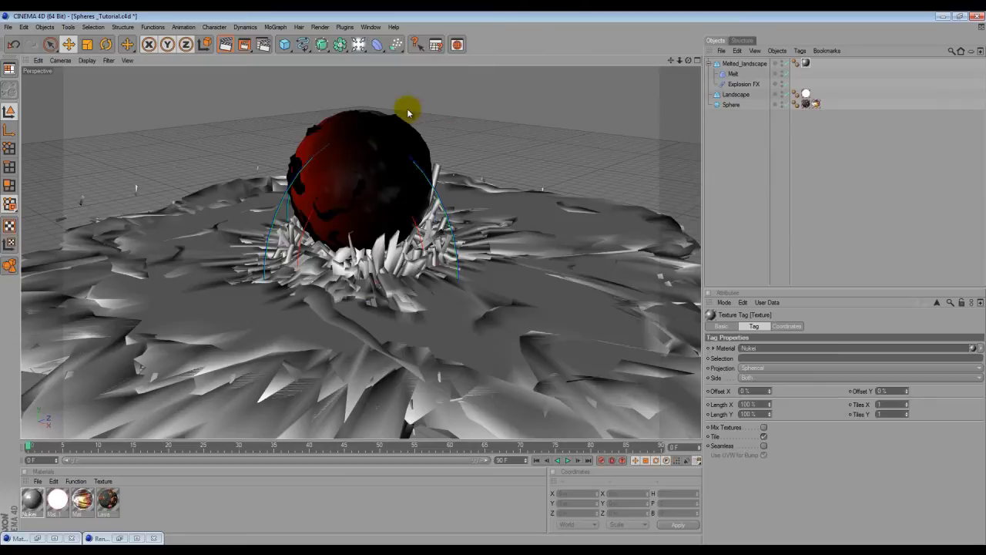
{"action": "left_click", "coordinate": [396, 110]}
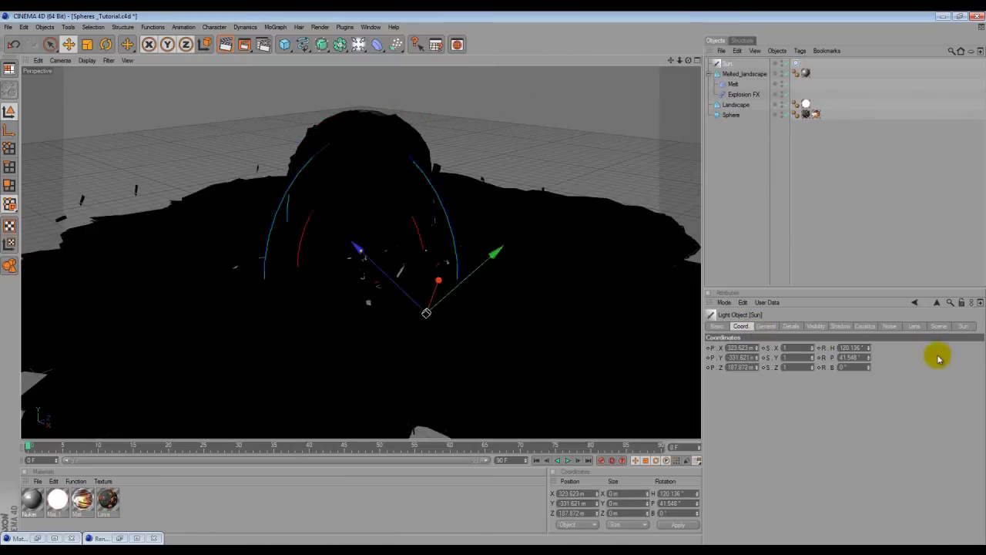
Set the Sun light's latitude to 90, longitude to 72 and its month to August.
{"action": "left_click", "coordinate": [964, 328]}
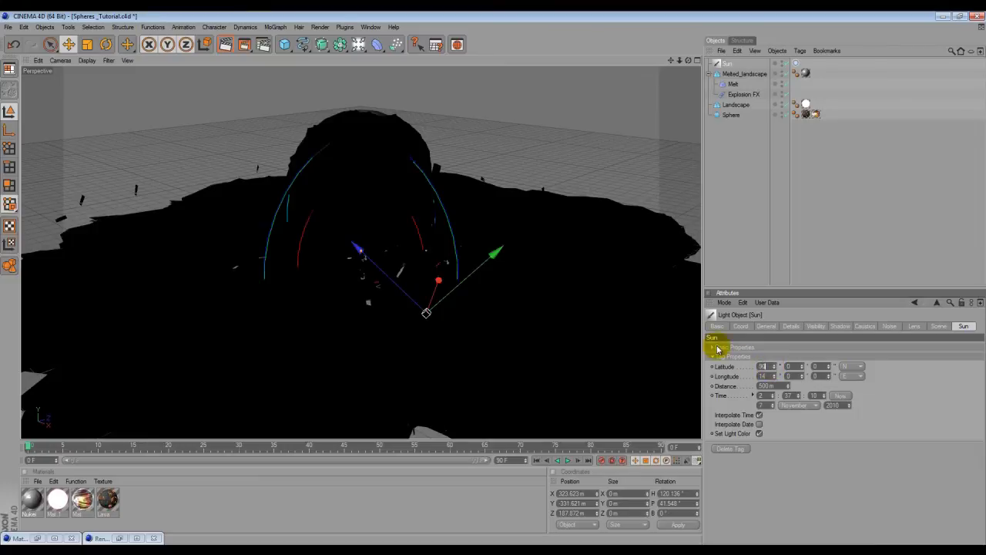
{"action": "type", "text": "30"}
{"action": "key", "text": "Return"}
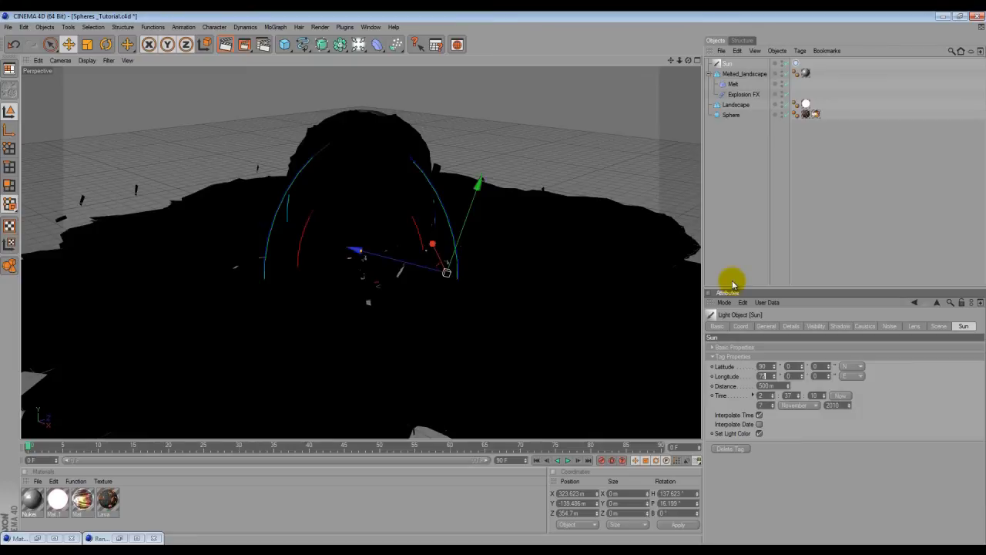
{"action": "left_click", "coordinate": [805, 404]}
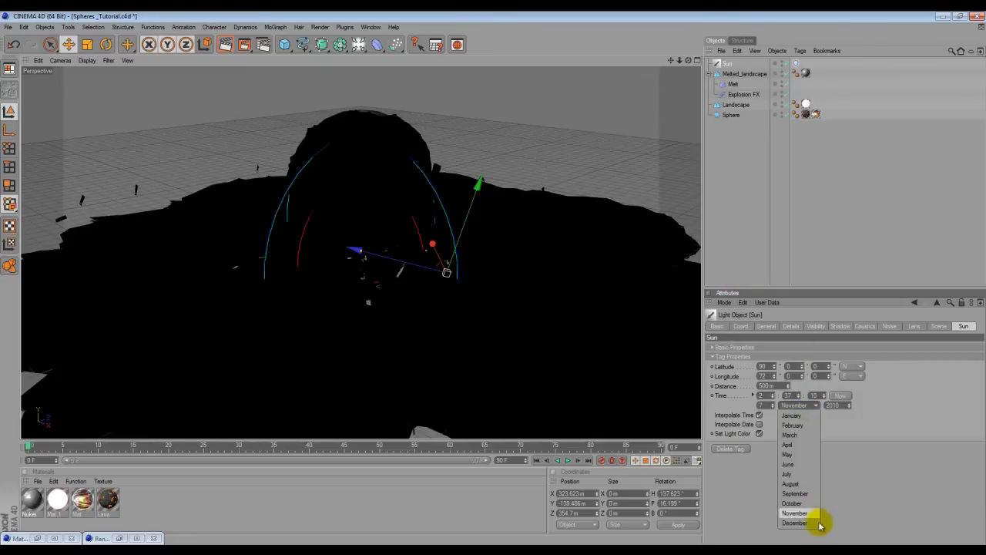
{"action": "left_click", "coordinate": [808, 484]}
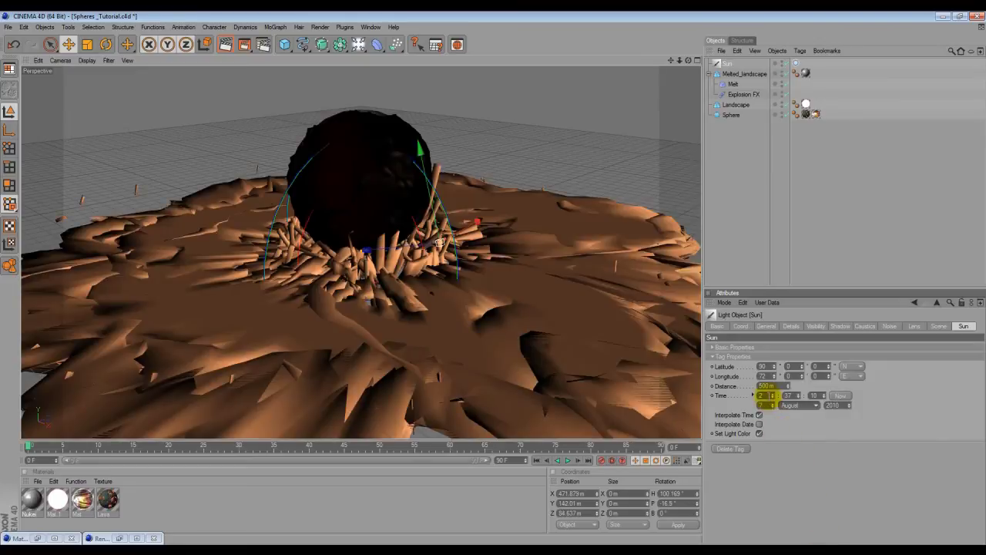
Set the Sun light's time to 22:55:55.
{"action": "left_click", "coordinate": [759, 395]}
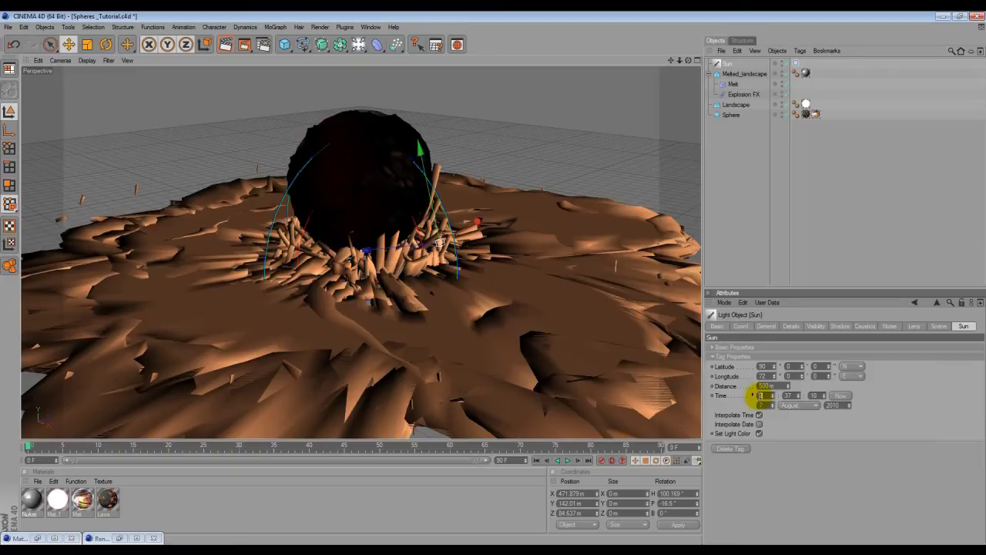
{"action": "left_click", "coordinate": [796, 395]}
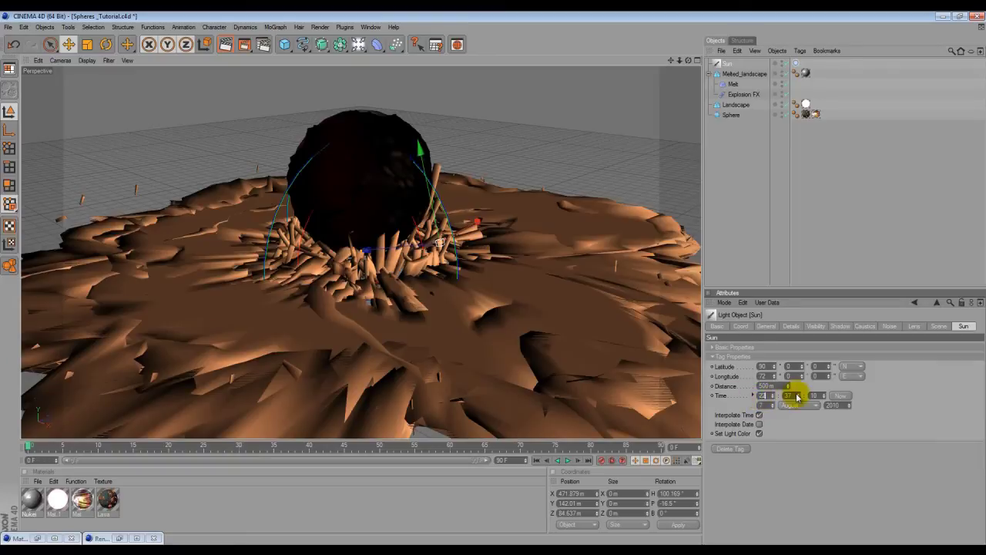
{"action": "left_click", "coordinate": [765, 395]}
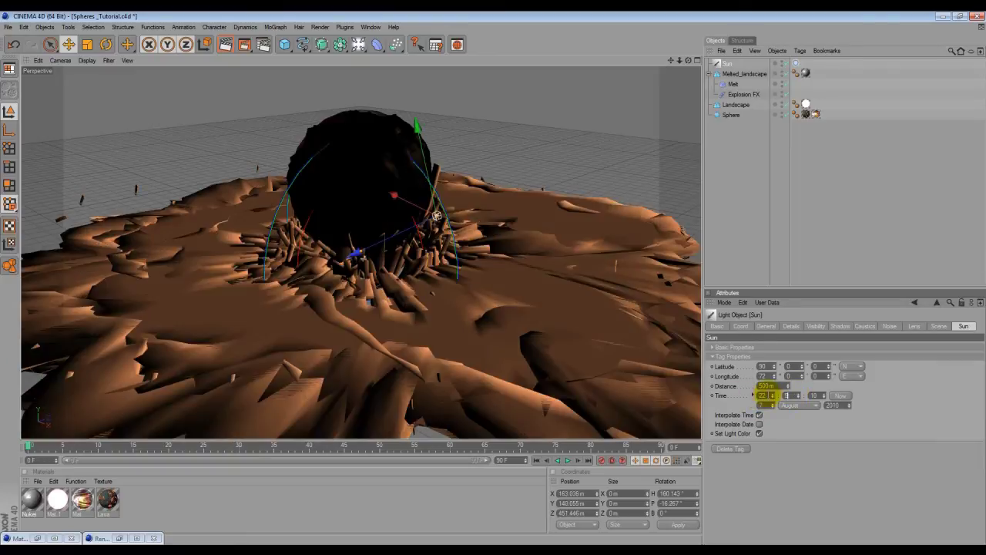
{"action": "key", "text": "Tab"}
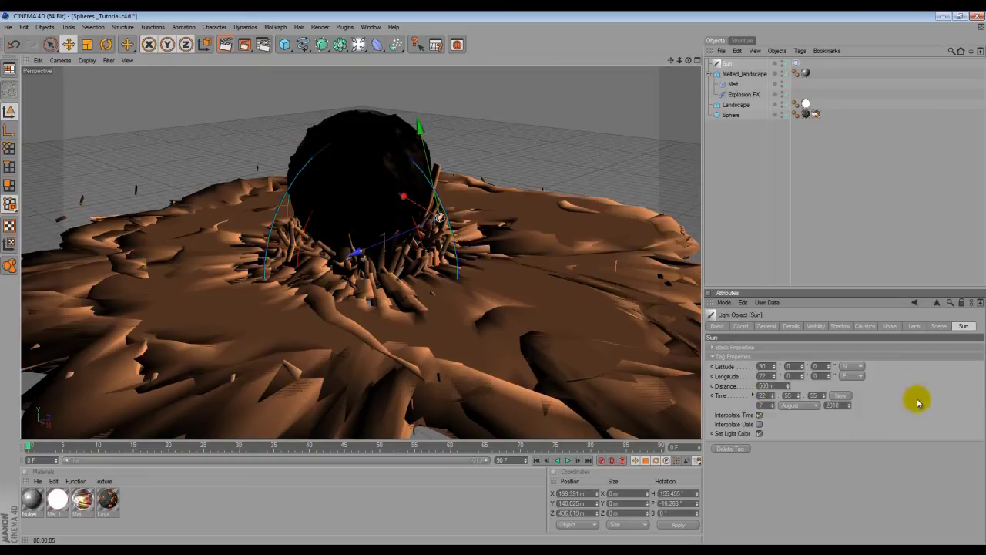
Set the Sun light's noise to Visibility, then check its shadow settings with a render of the Perspective view.
{"action": "left_click", "coordinate": [889, 326]}
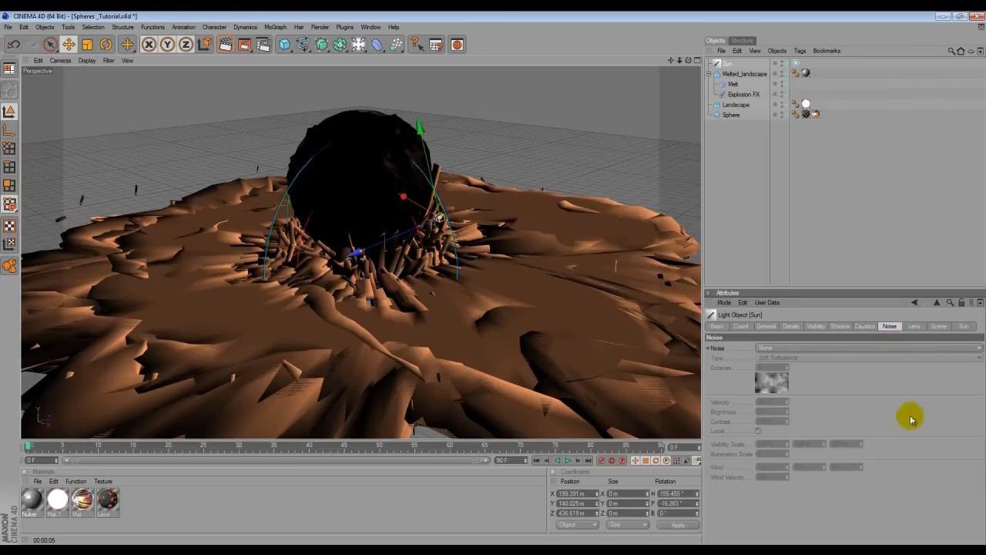
{"action": "left_click", "coordinate": [775, 348]}
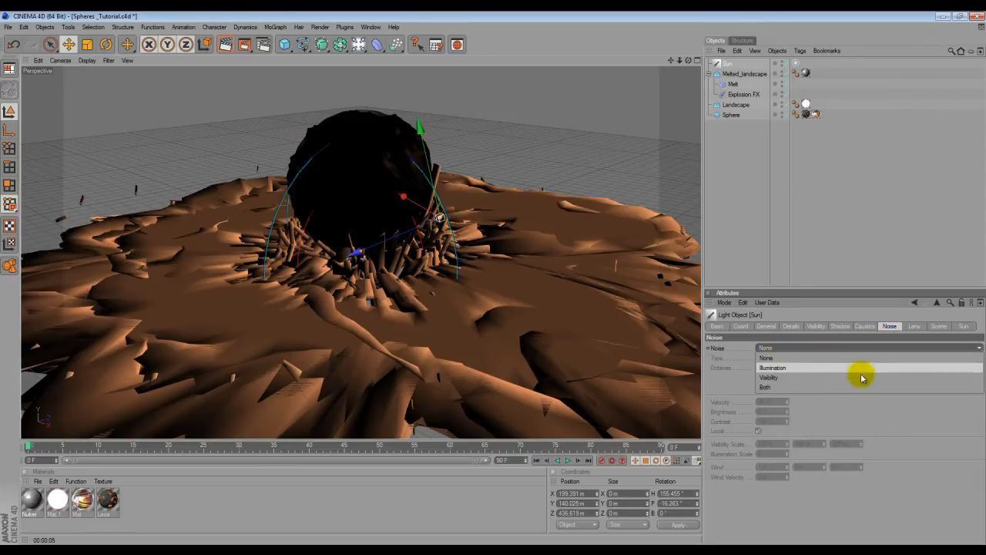
{"action": "left_click", "coordinate": [786, 378]}
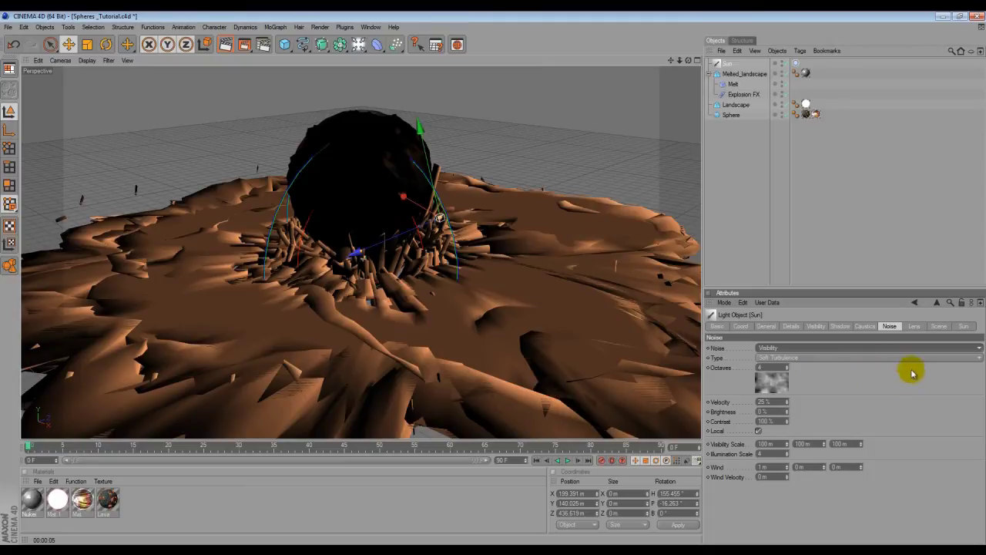
{"action": "left_click", "coordinate": [840, 330]}
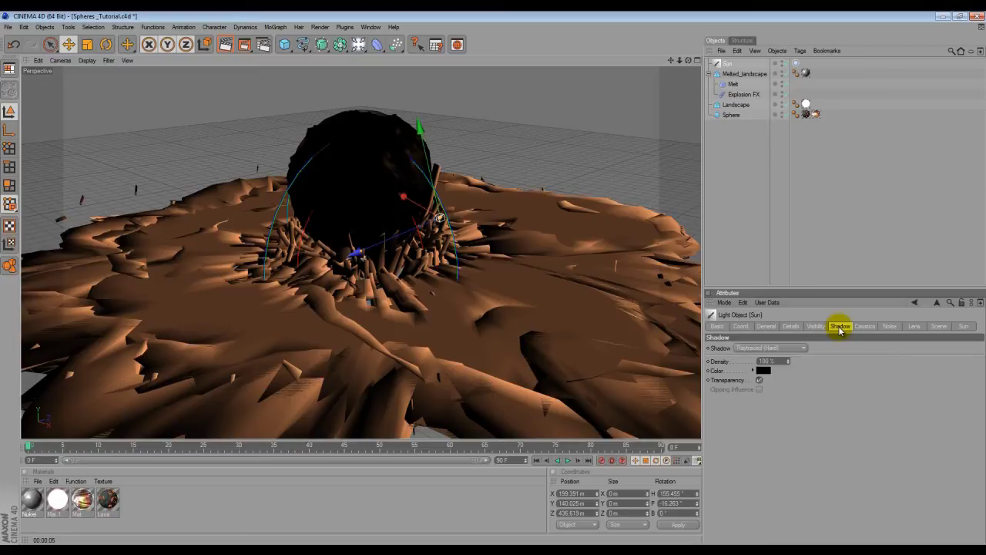
{"action": "left_click", "coordinate": [225, 45]}
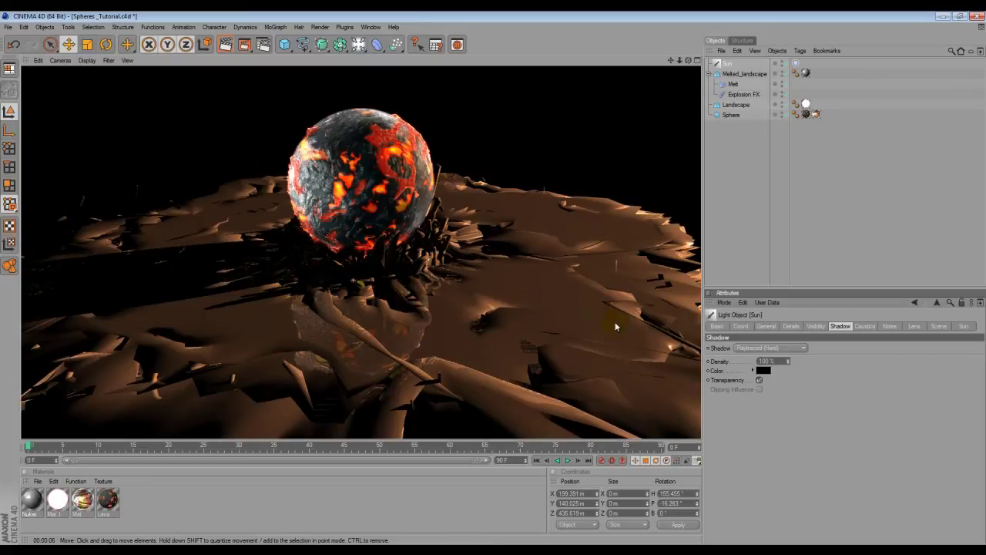
Change the Sun light's shadow to Shadow Maps (Soft) and render the Perspective view.
{"action": "left_click", "coordinate": [756, 349]}
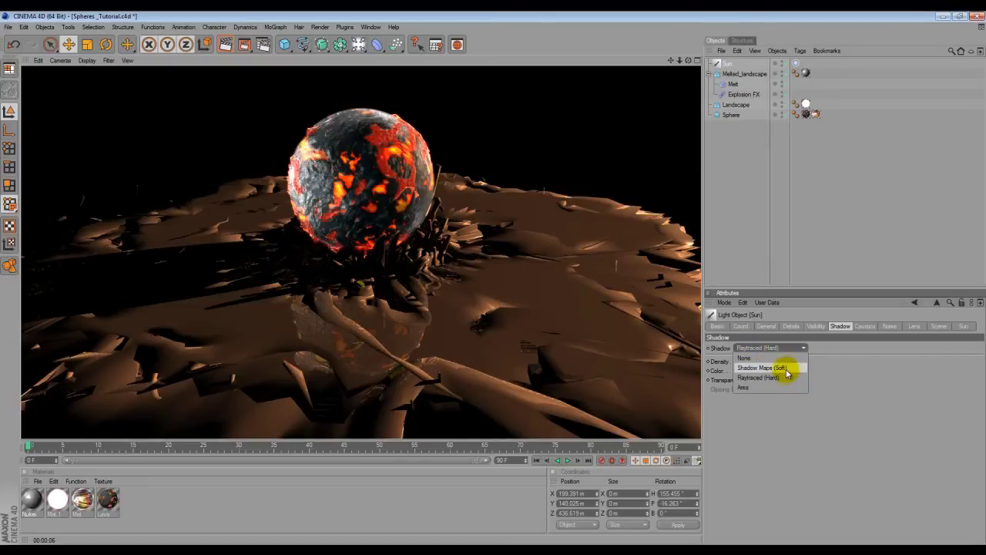
{"action": "left_click", "coordinate": [779, 367]}
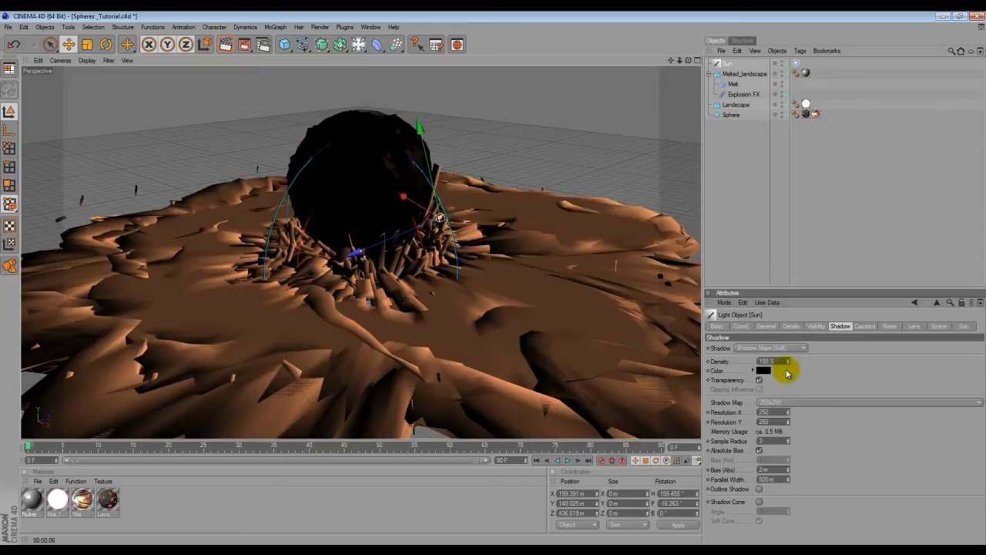
{"action": "left_click", "coordinate": [227, 45]}
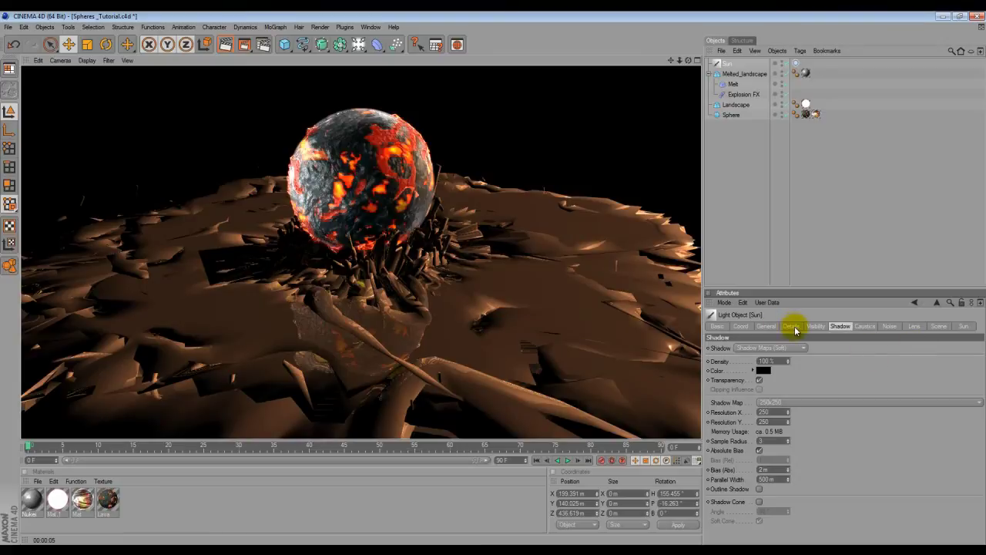
Change the Sun light's type to Omni.
{"action": "left_click", "coordinate": [768, 326]}
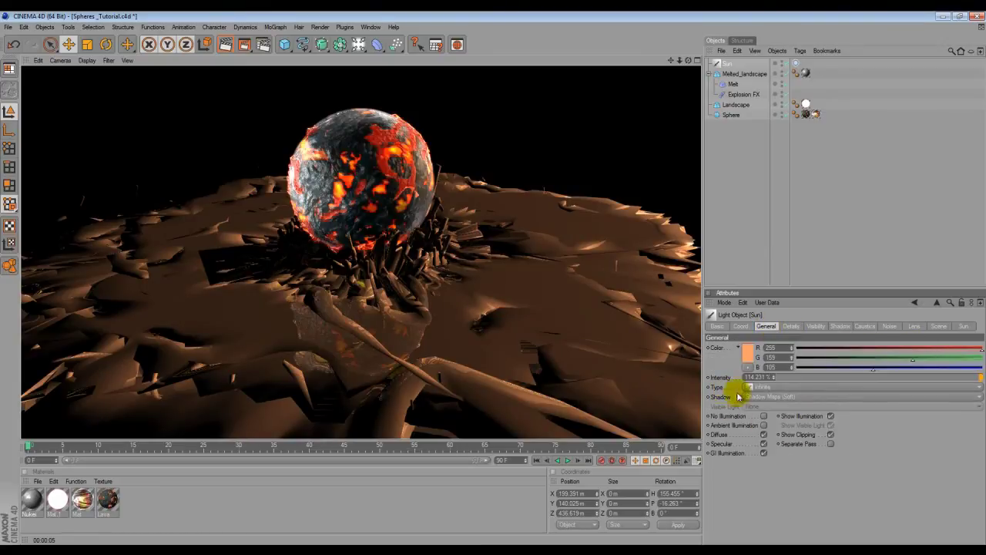
{"action": "left_click", "coordinate": [757, 387]}
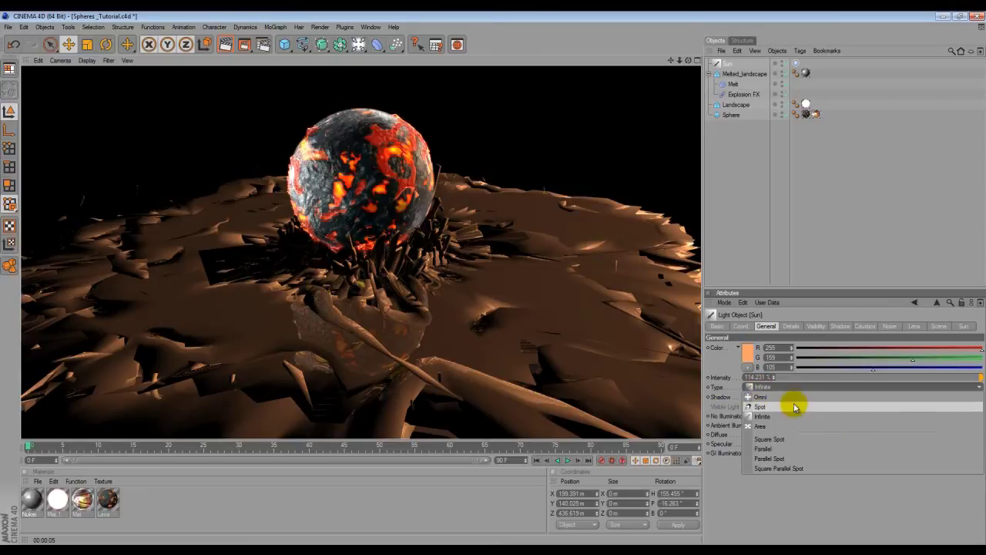
{"action": "left_click", "coordinate": [786, 398]}
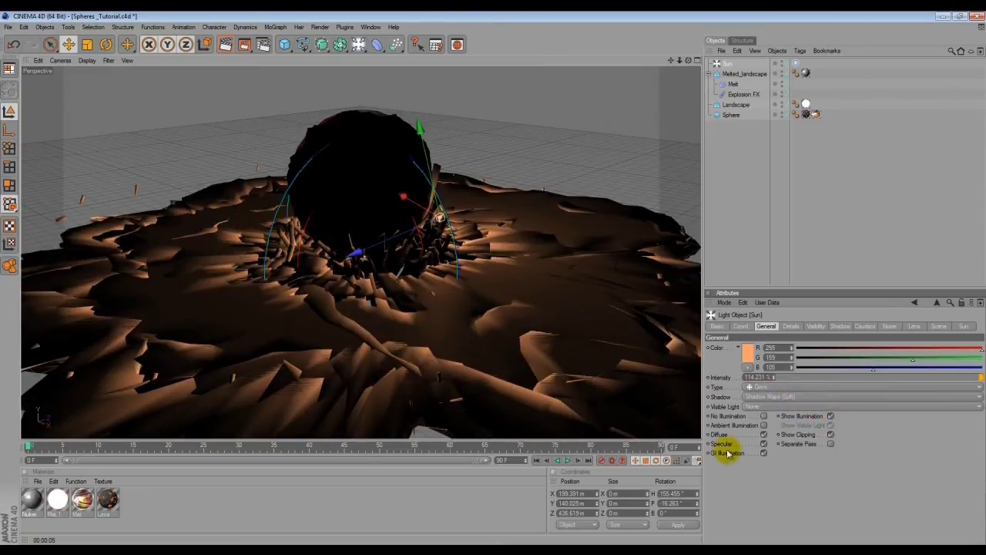
Make the Sun's visible light Volumetric with an enlarged radius reaching around the sphere, and render the Perspective view.
{"action": "left_click", "coordinate": [761, 406]}
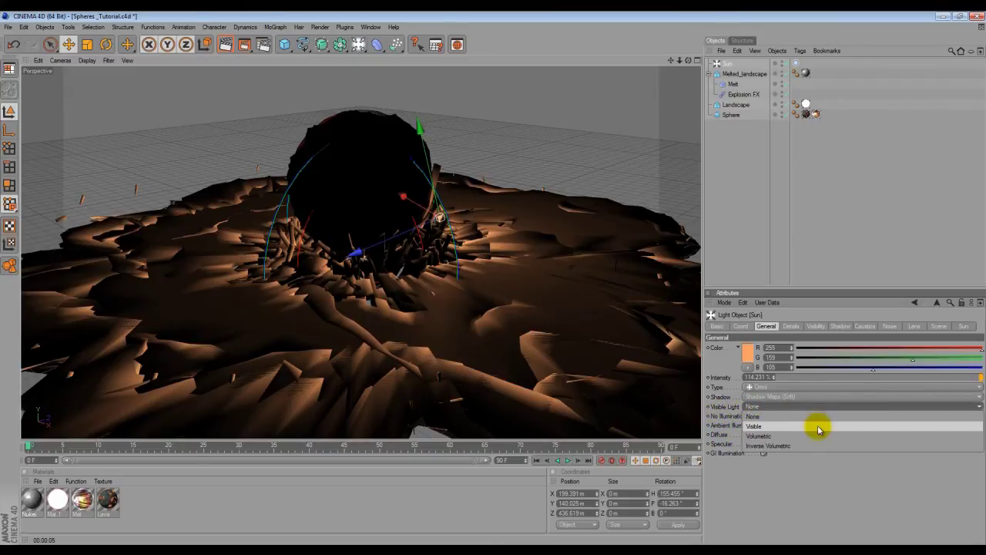
{"action": "left_click", "coordinate": [763, 436]}
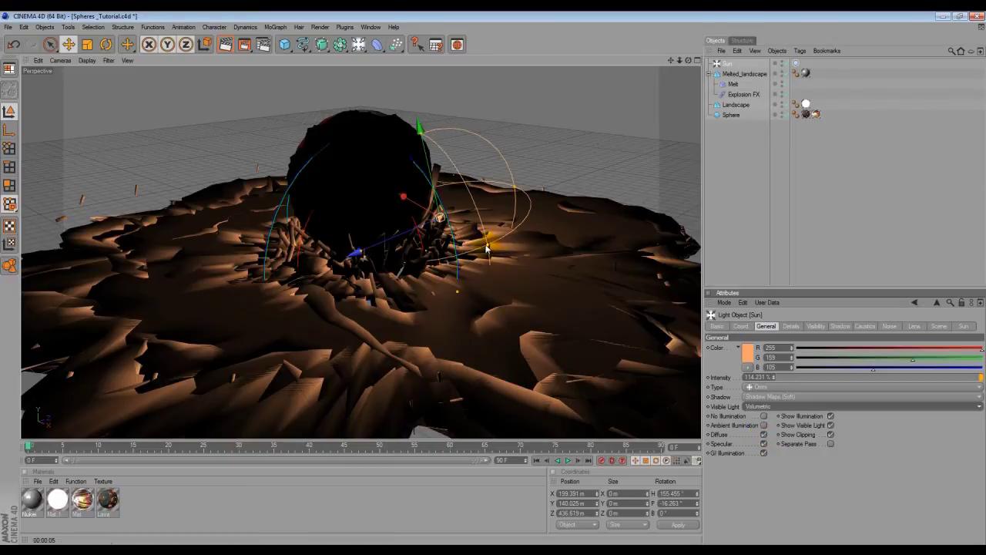
{"action": "left_click_drag", "start_coordinate": [487, 246], "coordinate": [495, 282]}
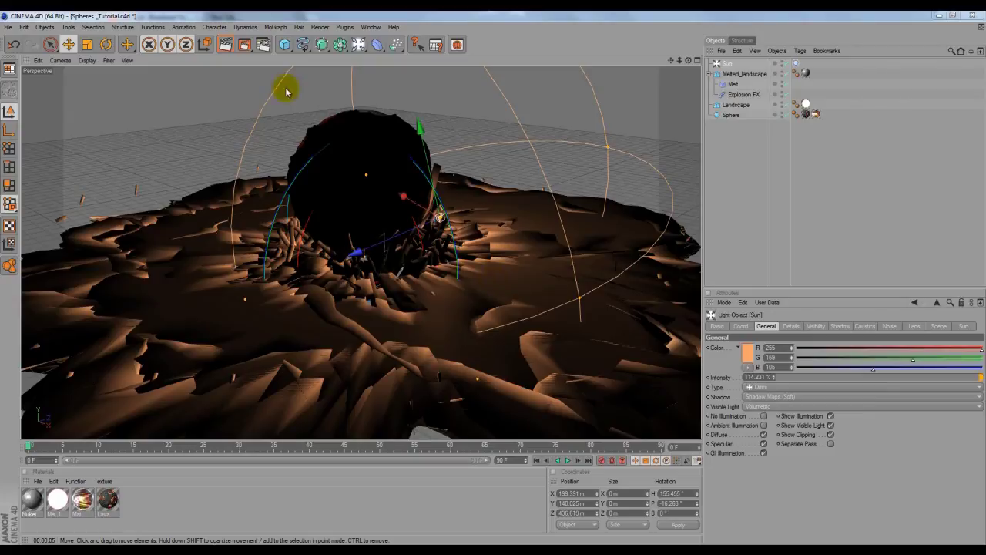
{"action": "left_click", "coordinate": [227, 48]}
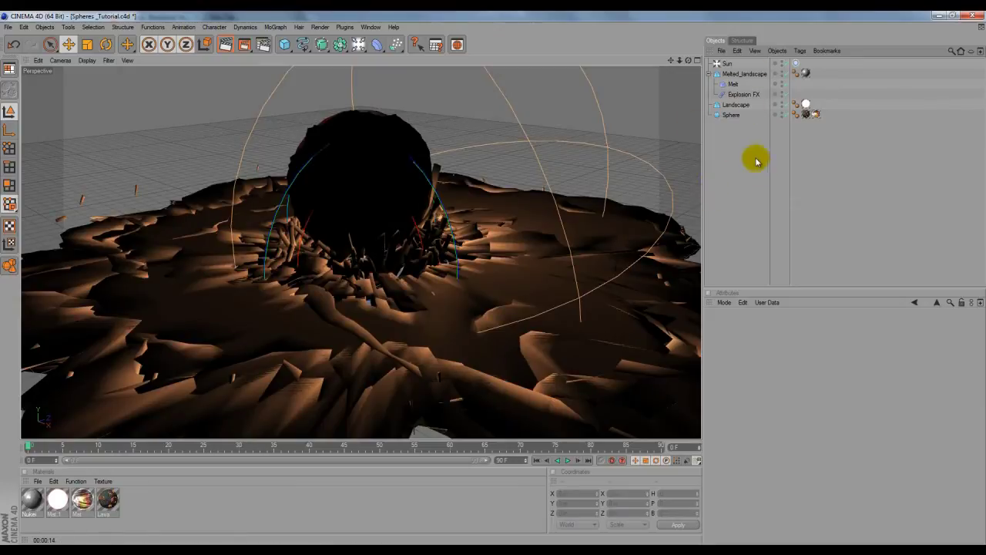
Group all scene objects under one null object and rename it FrontSphere.
{"action": "left_click", "coordinate": [737, 52]}
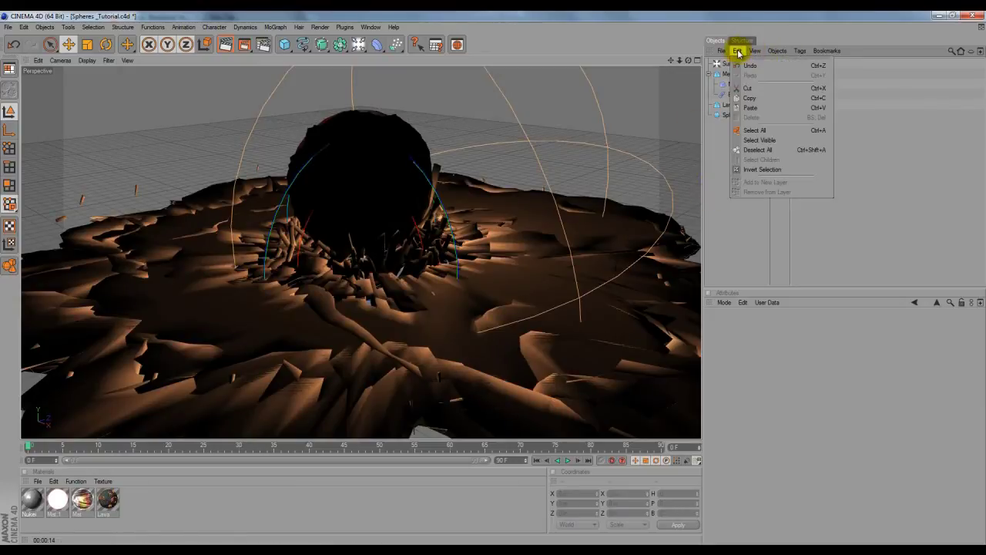
{"action": "left_click", "coordinate": [787, 131]}
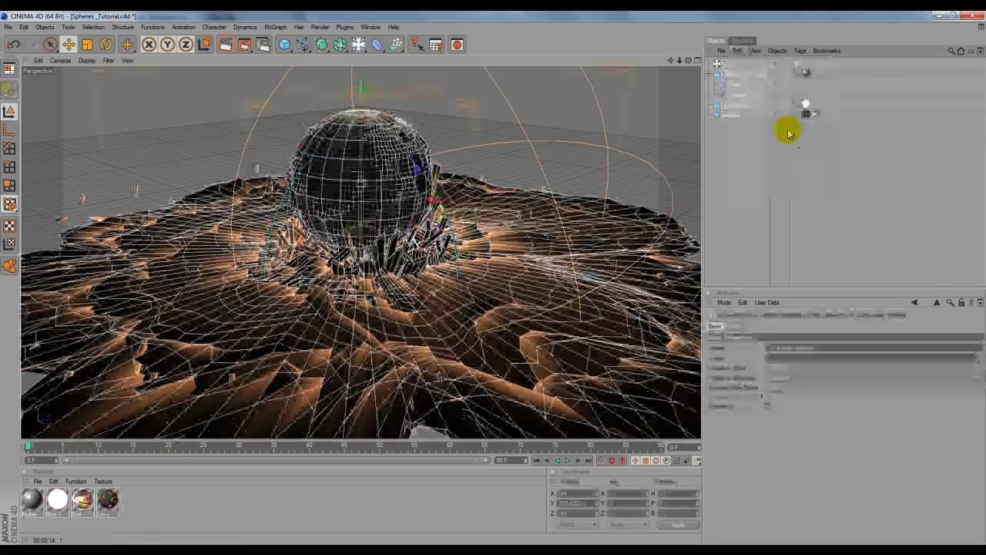
{"action": "left_click", "coordinate": [779, 52]}
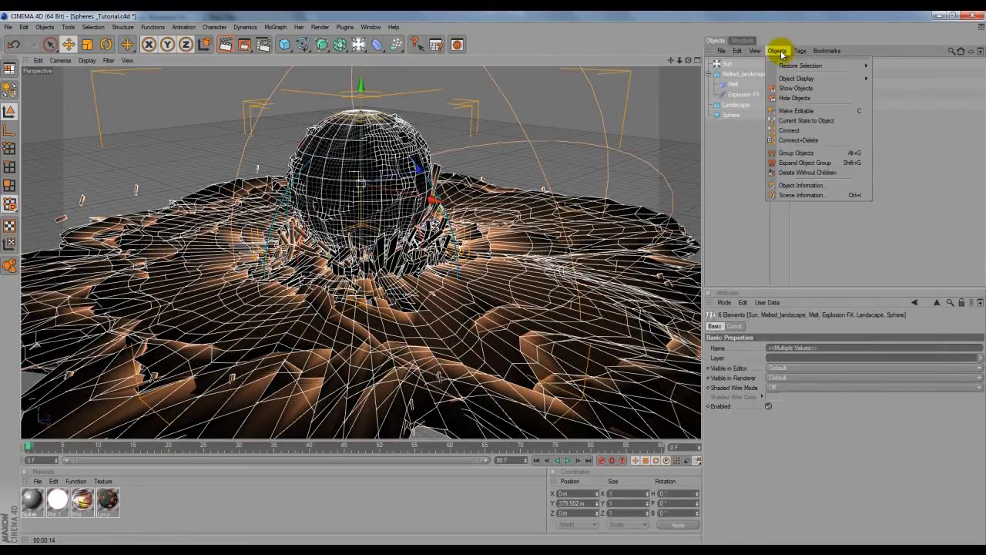
{"action": "left_click", "coordinate": [806, 154]}
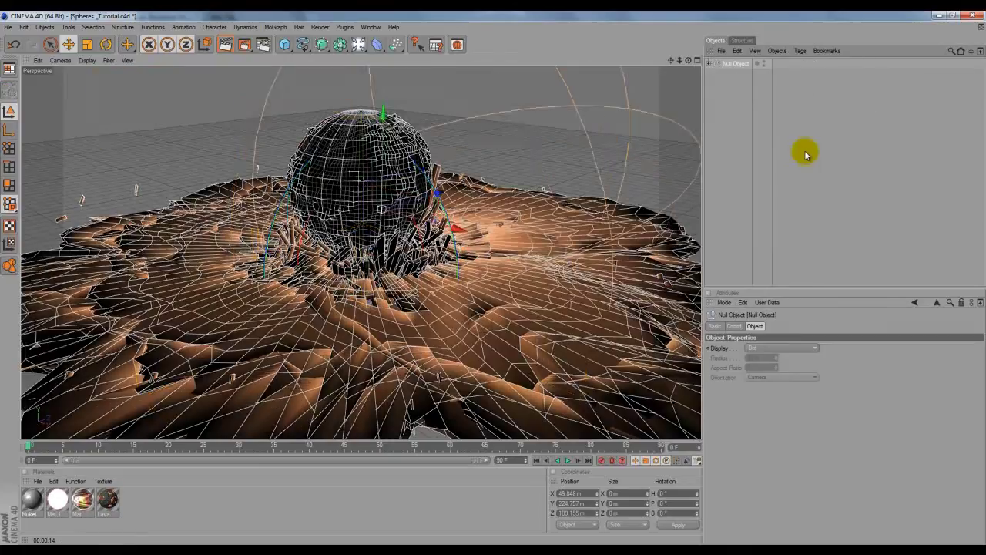
{"action": "double_click", "coordinate": [734, 64]}
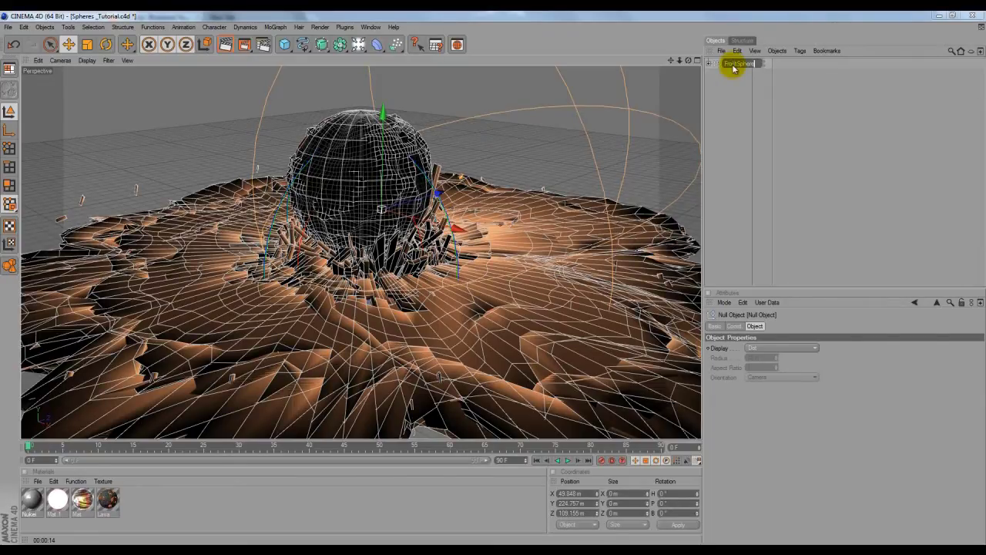
{"action": "key", "text": "Return"}
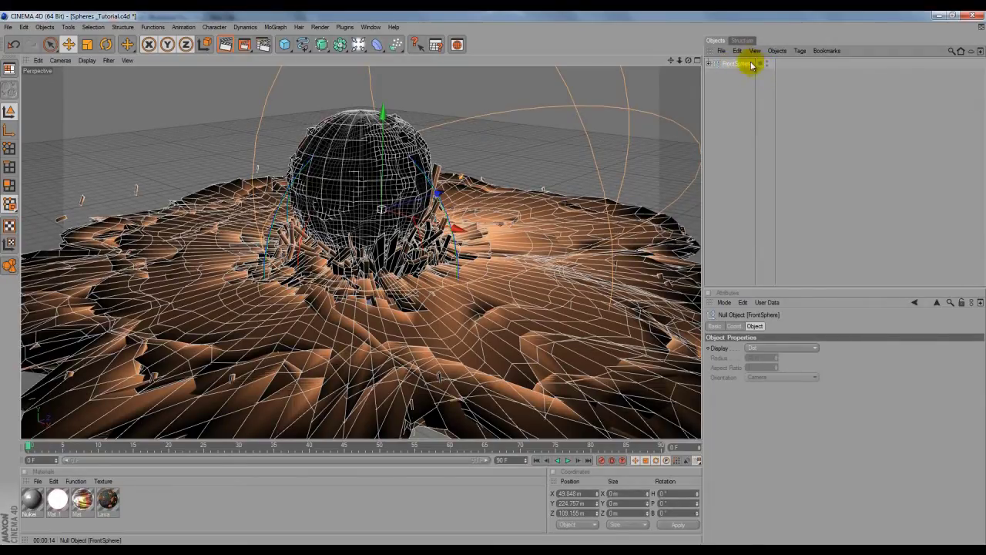
Duplicate the FrontSphere group by copying and pasting it in the object list.
{"action": "left_click", "coordinate": [738, 51]}
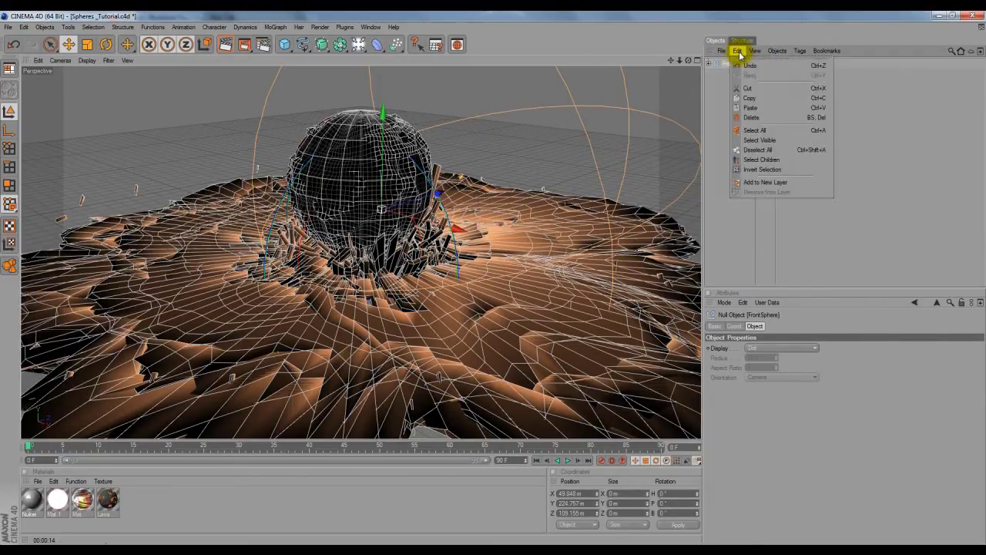
{"action": "left_click", "coordinate": [774, 98]}
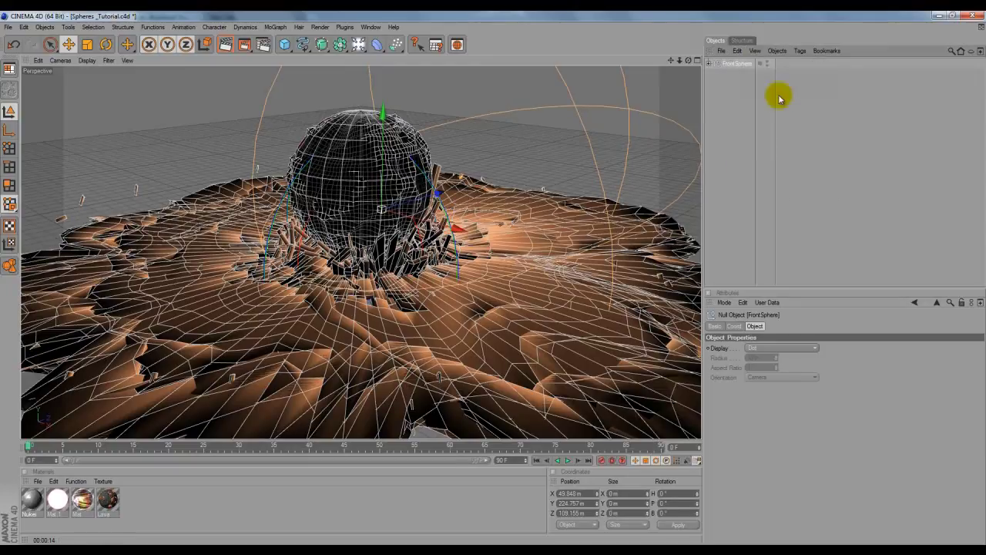
{"action": "left_click", "coordinate": [738, 52]}
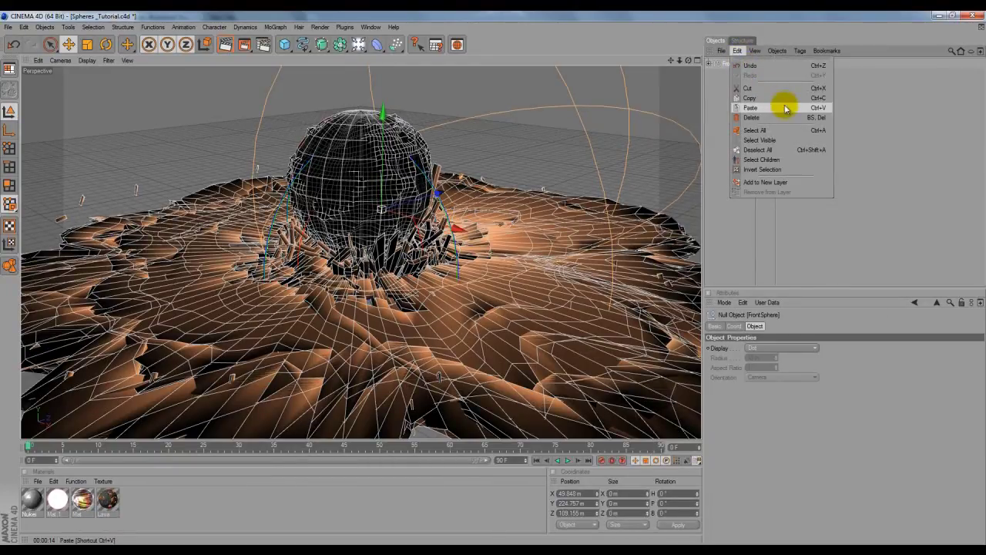
{"action": "left_click", "coordinate": [751, 108]}
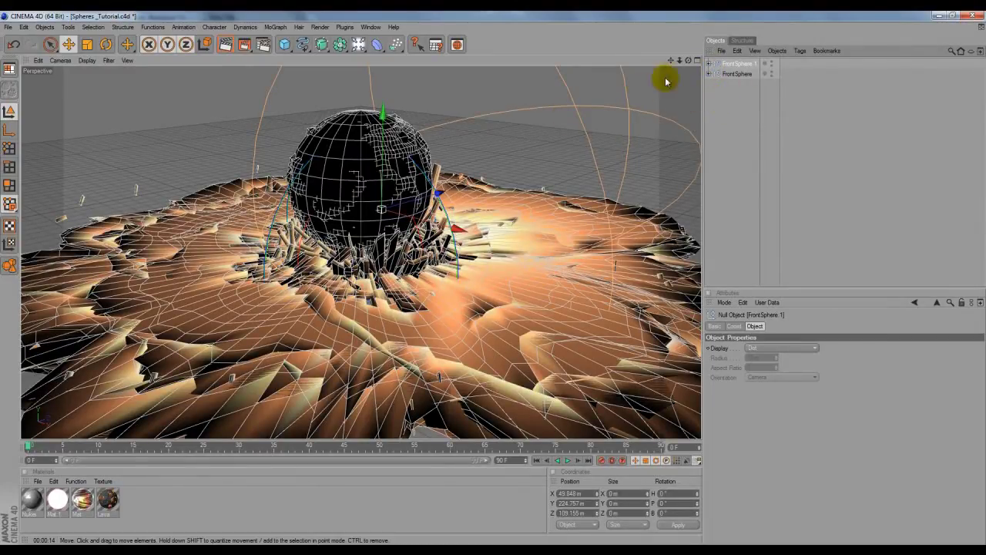
Move the duplicated group behind and left of the original to about X -3424 m, Z 692 m, and render the Perspective view.
{"action": "left_click", "coordinate": [696, 61]}
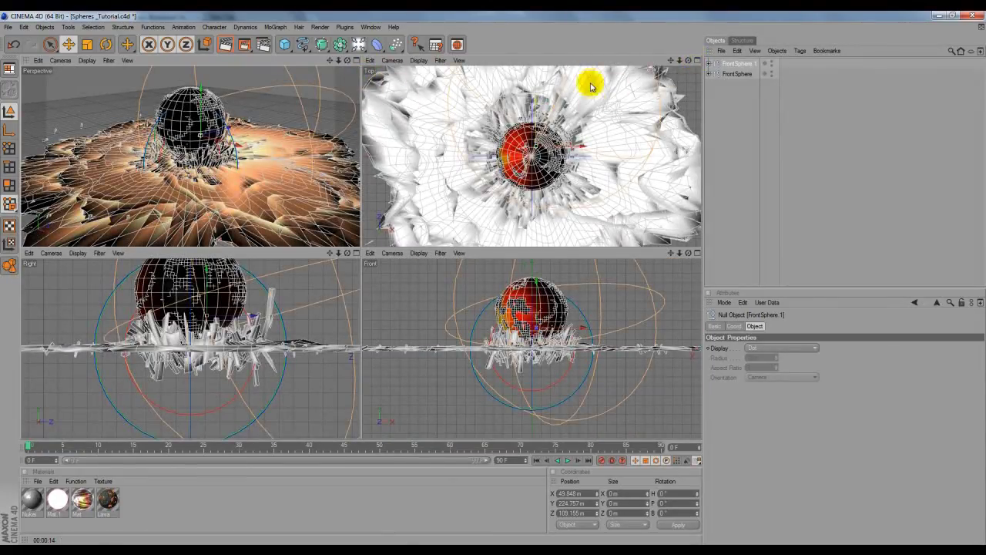
{"action": "scroll", "coordinate": [535, 116], "scroll_direction": "down", "scroll_amount": 10}
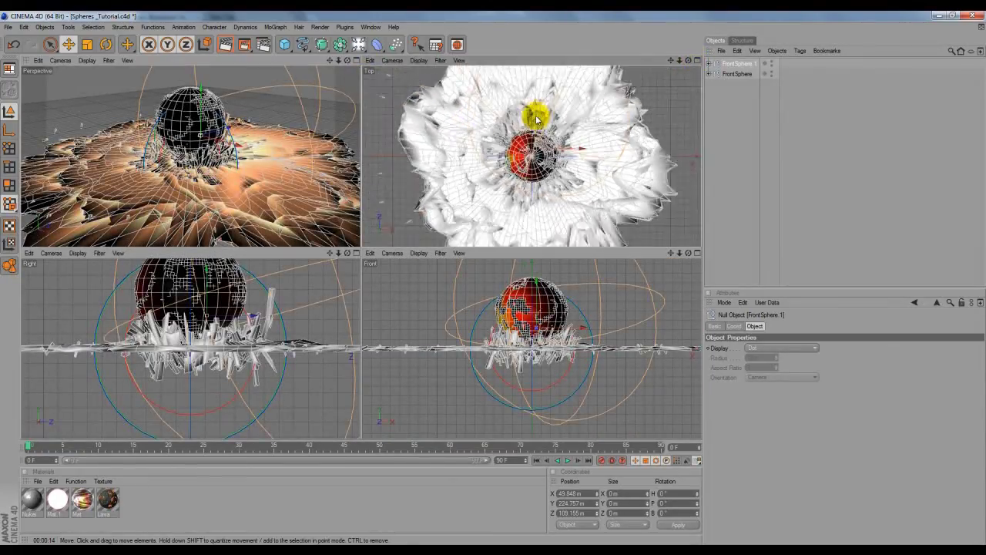
{"action": "scroll", "coordinate": [538, 121], "scroll_direction": "up", "scroll_amount": 5}
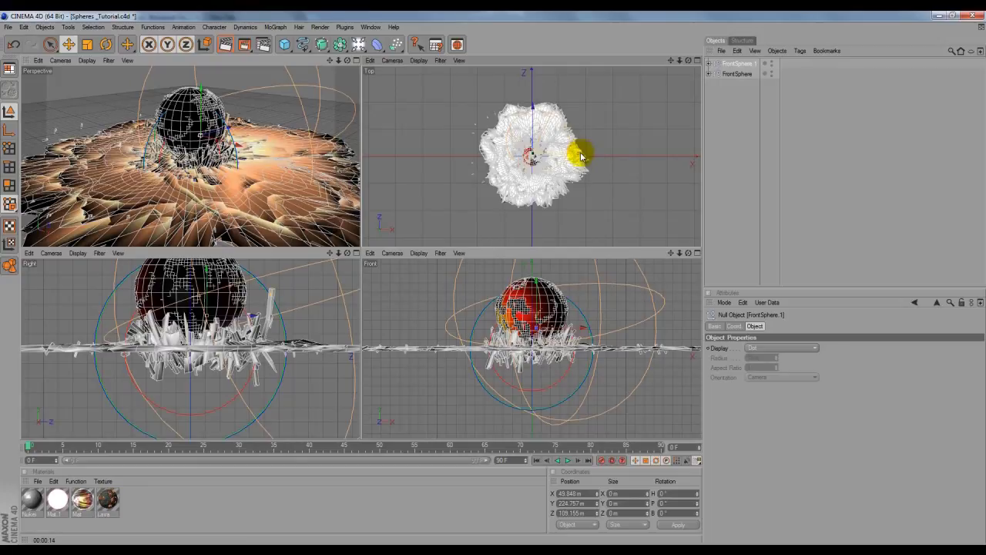
{"action": "left_click_drag", "start_coordinate": [582, 156], "coordinate": [488, 250]}
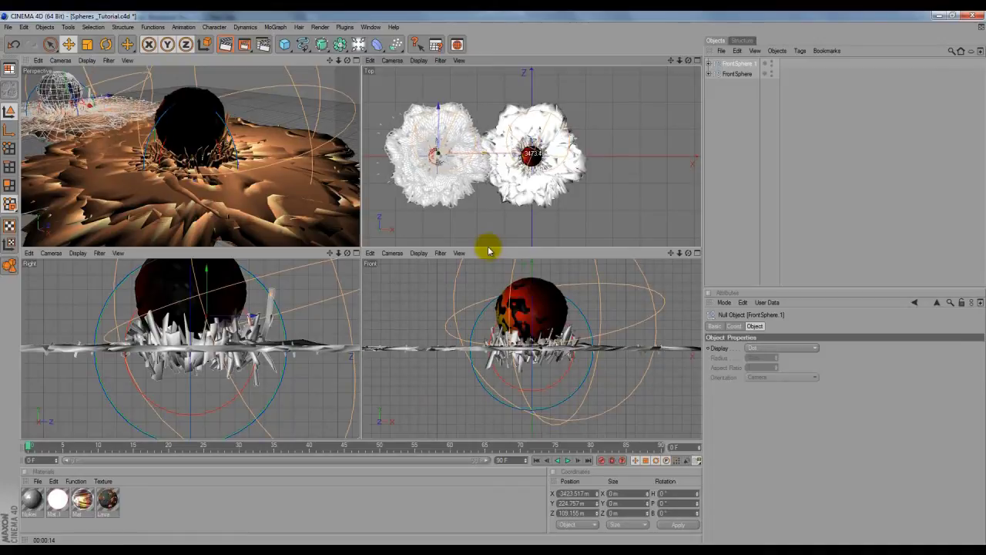
{"action": "left_click_drag", "start_coordinate": [447, 112], "coordinate": [494, 252]}
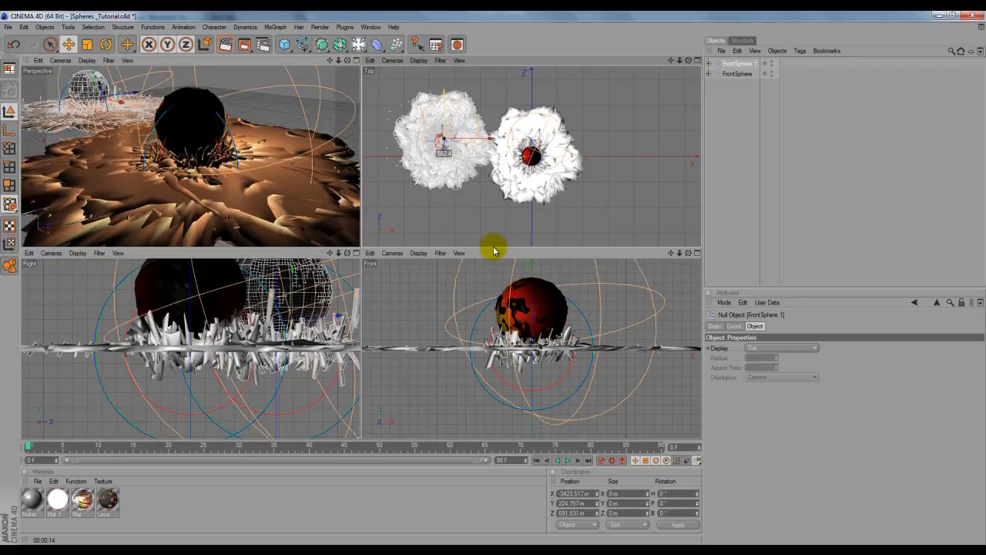
{"action": "left_click_drag", "start_coordinate": [493, 252], "coordinate": [494, 251]}
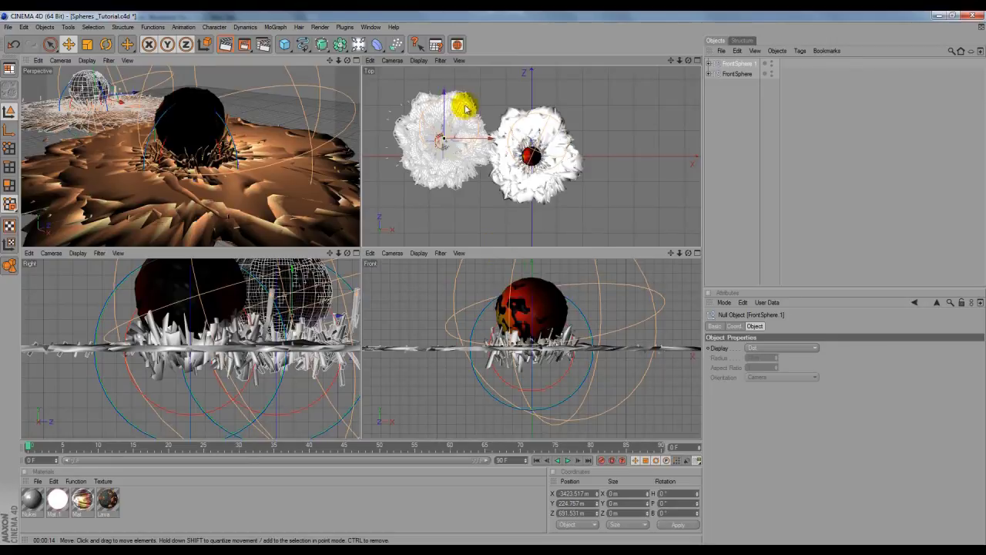
{"action": "left_click", "coordinate": [356, 61]}
{"action": "left_click", "coordinate": [226, 45]}
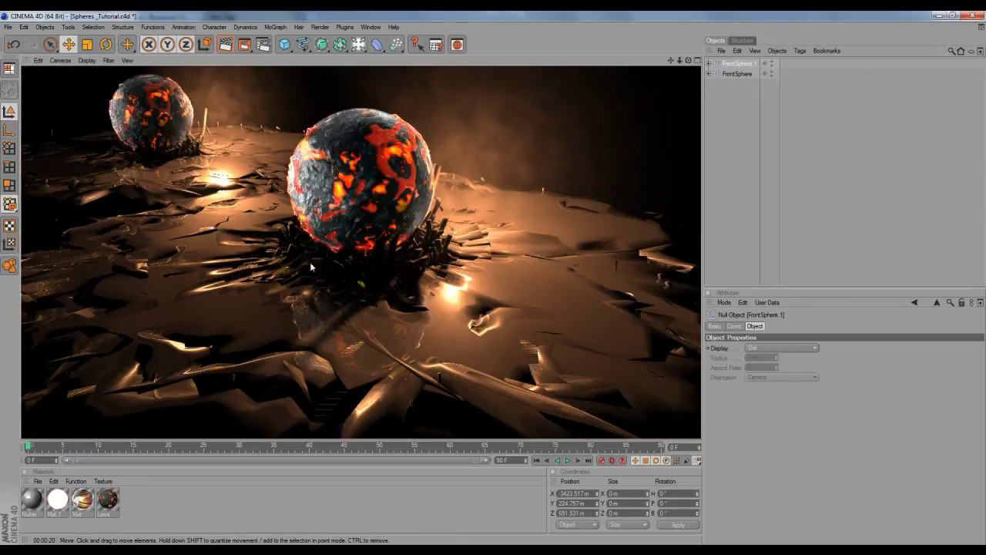
Enable No Illumination and Ambient Illumination for the Sun light in the FrontSphere group.
{"action": "left_click", "coordinate": [711, 74]}
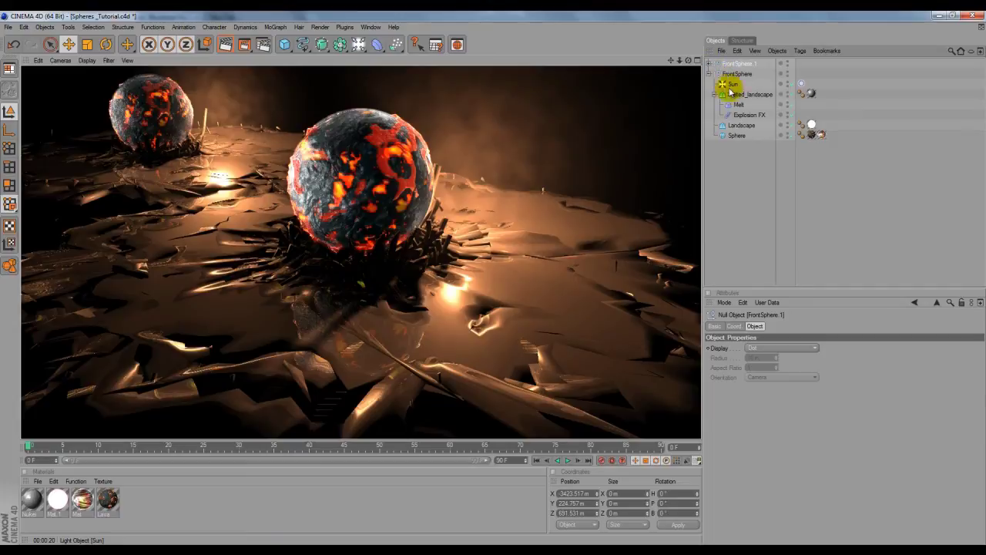
{"action": "left_click", "coordinate": [728, 85]}
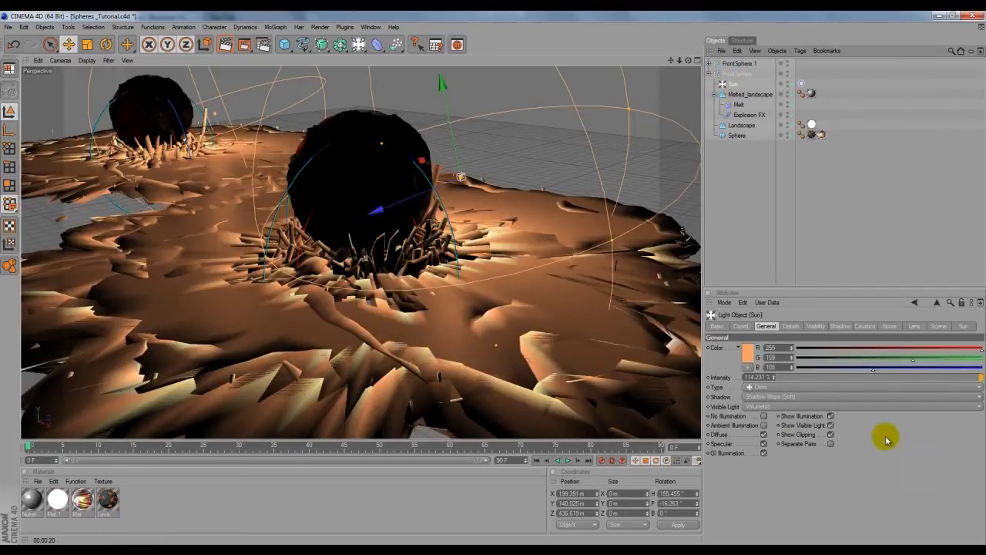
{"action": "left_click", "coordinate": [764, 417]}
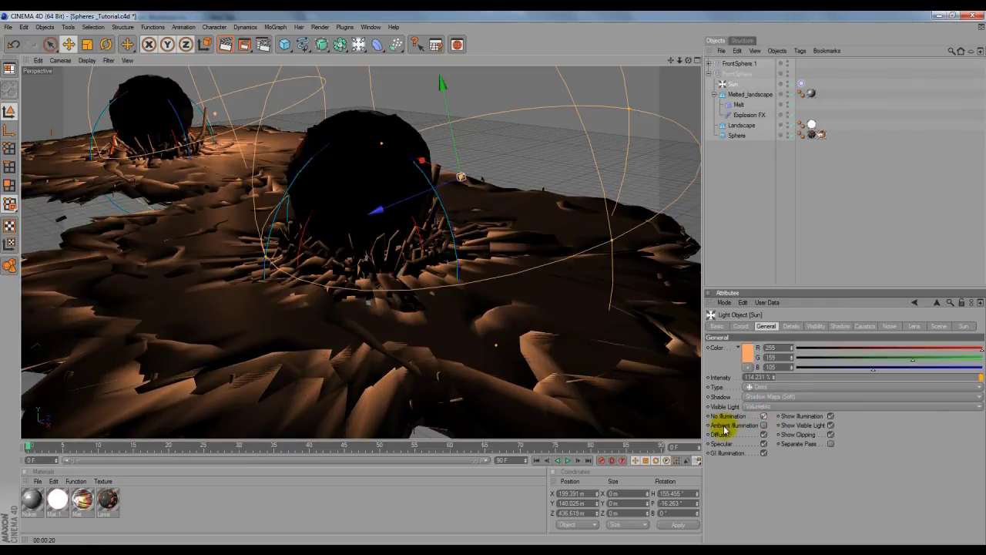
{"action": "left_click", "coordinate": [763, 425]}
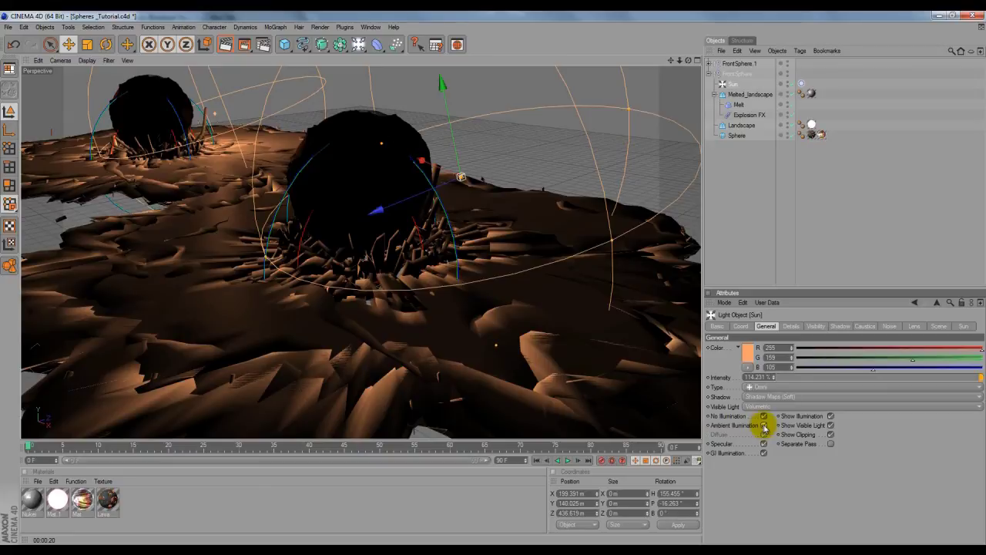
Enable No Illumination and Ambient Illumination for the Sun light in the duplicated FrontSphere.1 group.
{"action": "left_click", "coordinate": [709, 63]}
{"action": "left_click", "coordinate": [732, 70]}
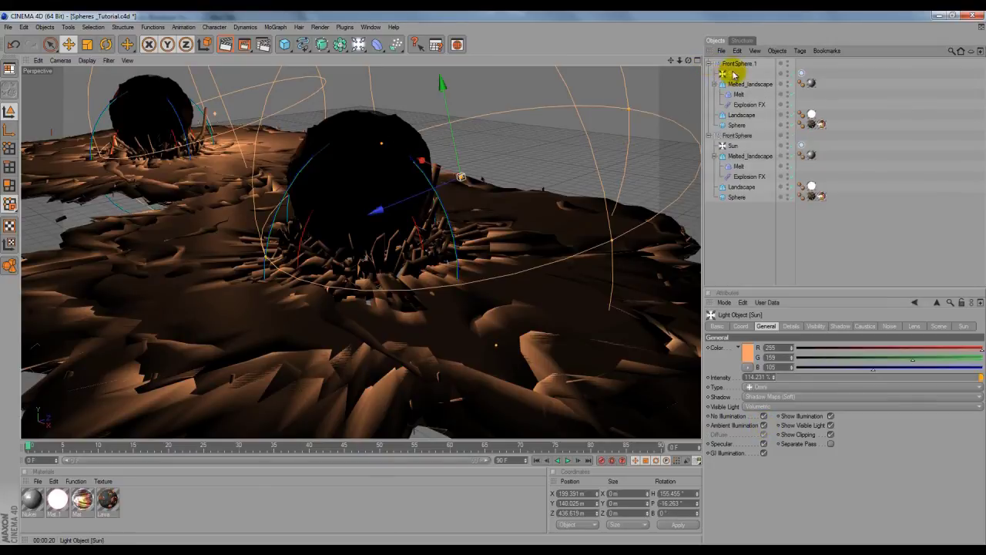
{"action": "left_click", "coordinate": [763, 416]}
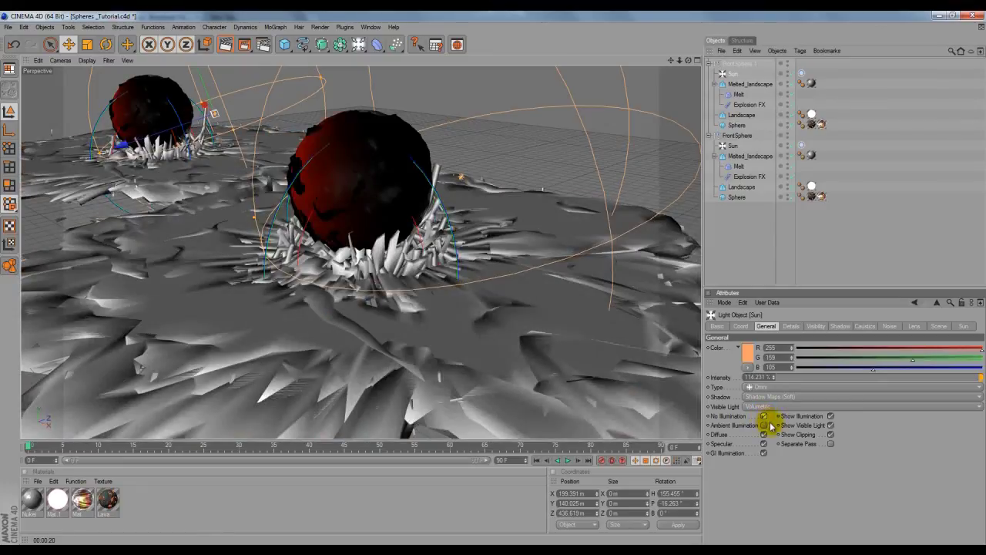
{"action": "left_click", "coordinate": [763, 425]}
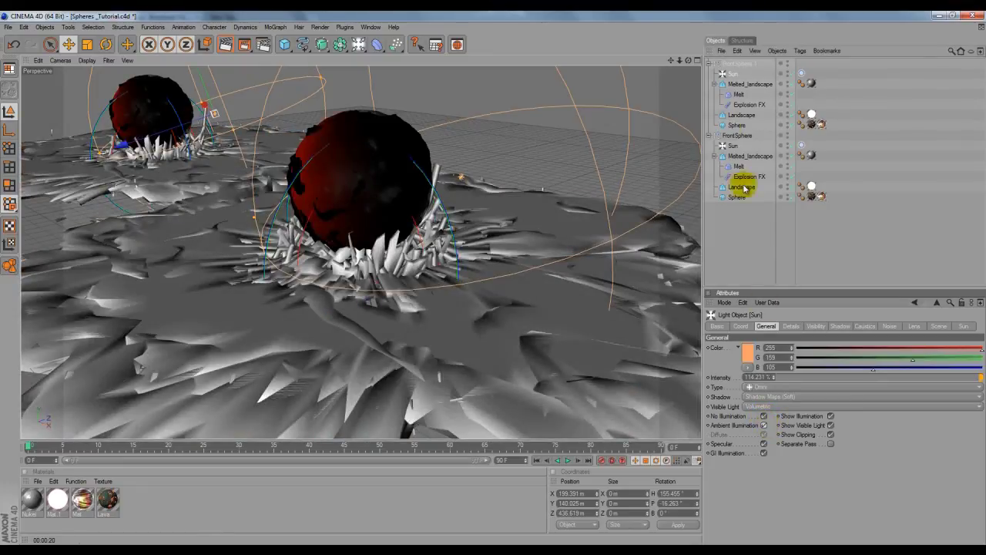
Rename the duplicated group LeftSphere, collapse both sphere groups, and render the Perspective view.
{"action": "double_click", "coordinate": [737, 64]}
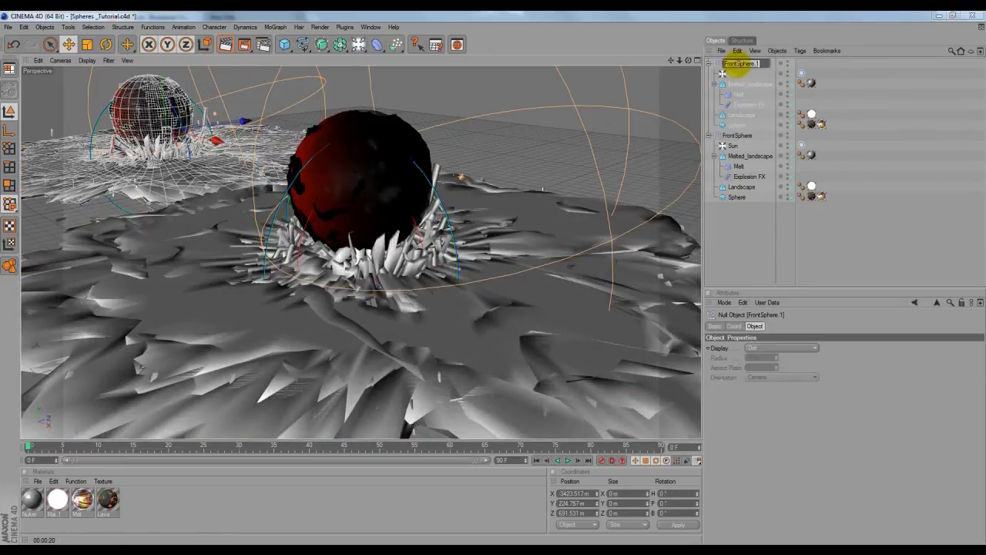
{"action": "key", "text": "BackSpace"}
{"action": "key", "text": "Return"}
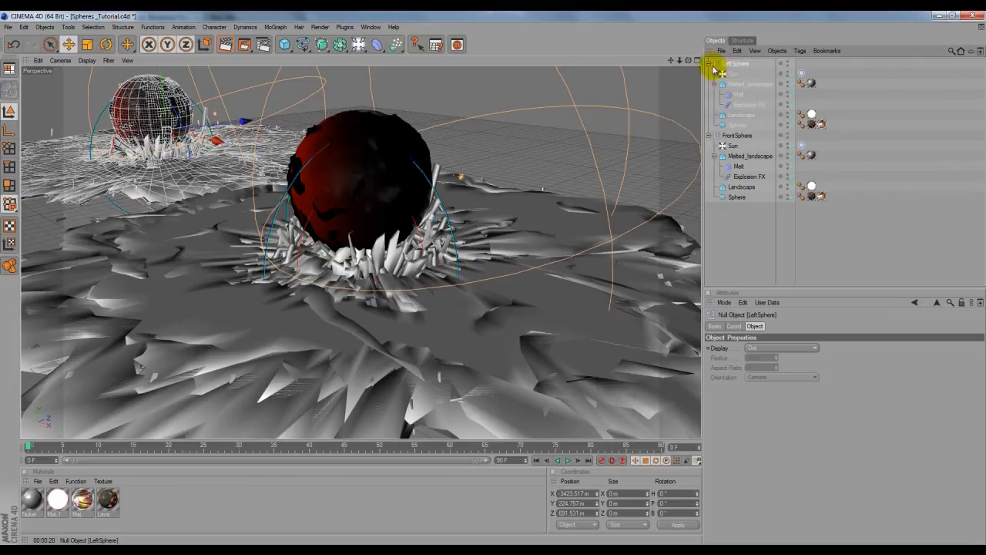
{"action": "left_click", "coordinate": [711, 67]}
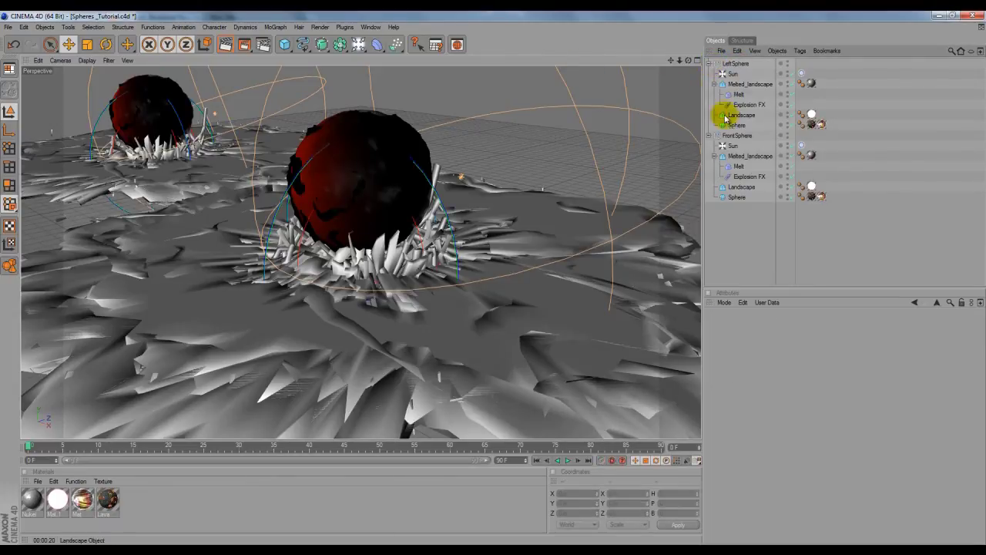
{"action": "left_click", "coordinate": [708, 63]}
{"action": "left_click", "coordinate": [708, 73]}
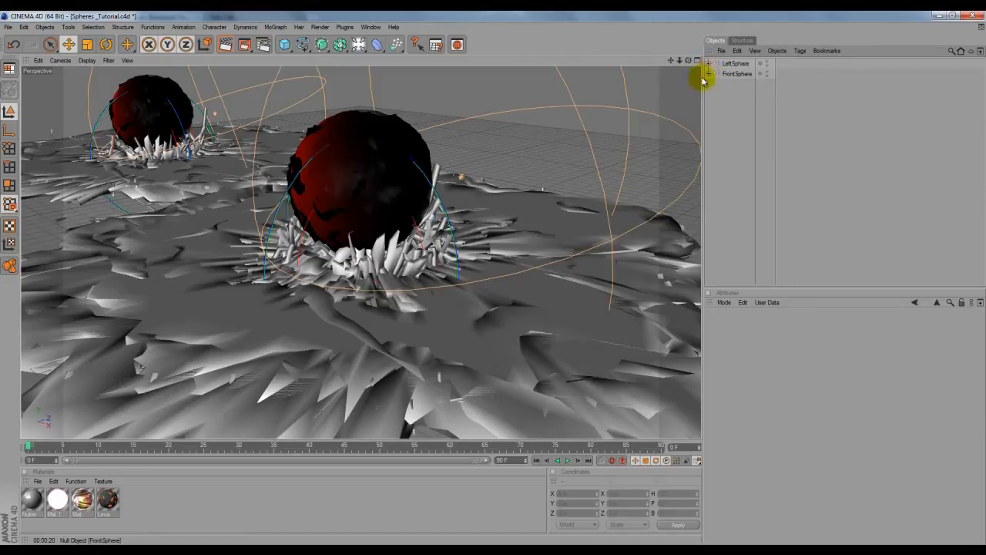
{"action": "left_click", "coordinate": [229, 46]}
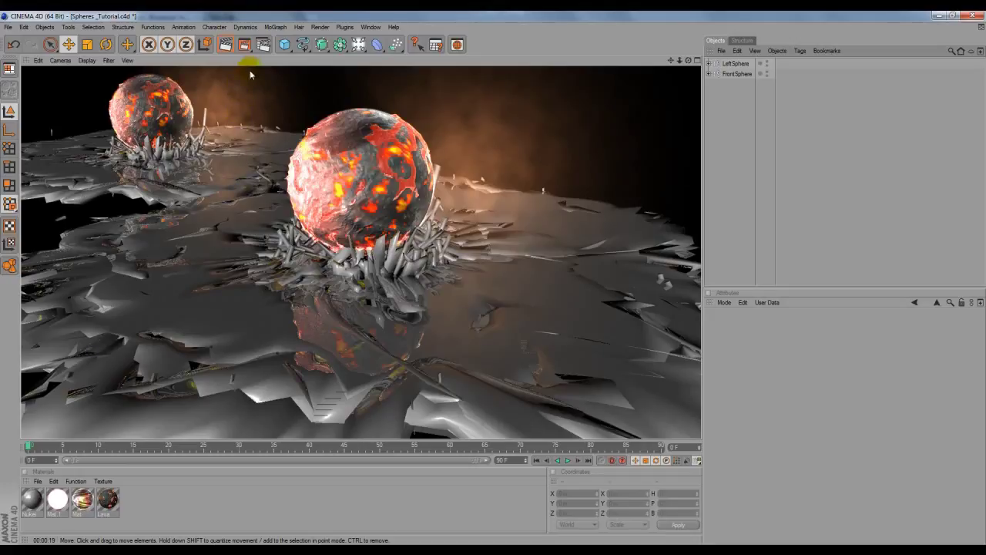
Add the Global Illumination effect to the render settings and disable Default Light in the render options.
{"action": "left_click", "coordinate": [263, 46]}
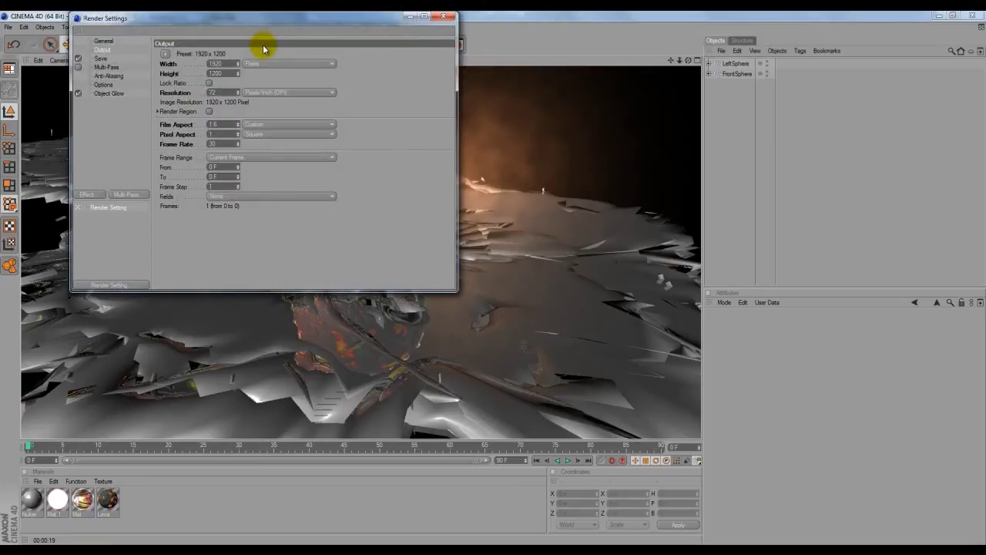
{"action": "left_click", "coordinate": [85, 196]}
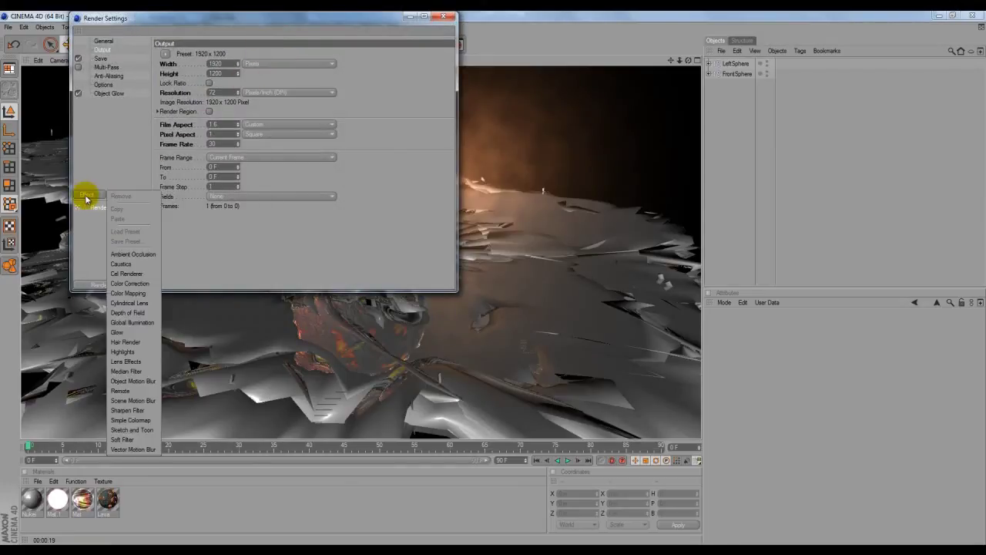
{"action": "left_click", "coordinate": [146, 323]}
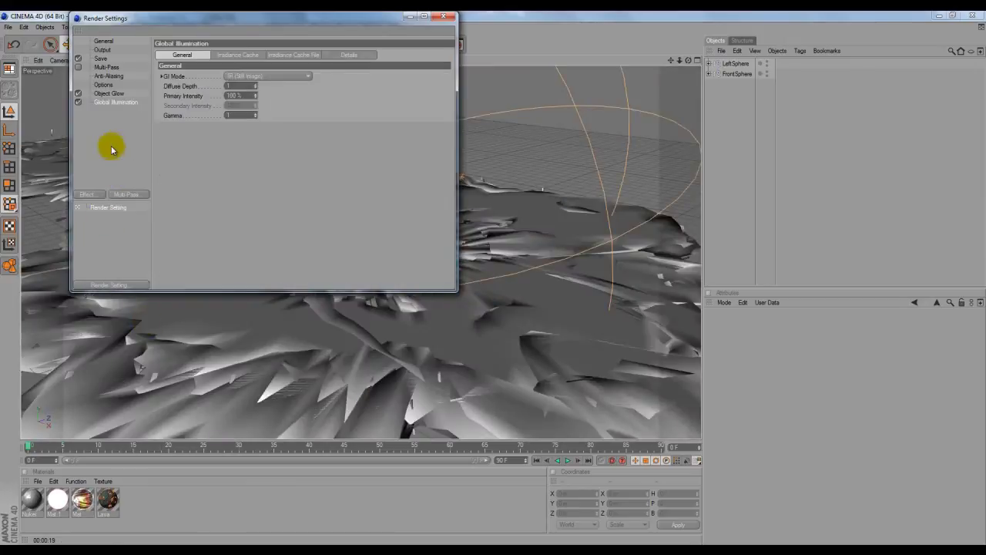
{"action": "left_click", "coordinate": [106, 84]}
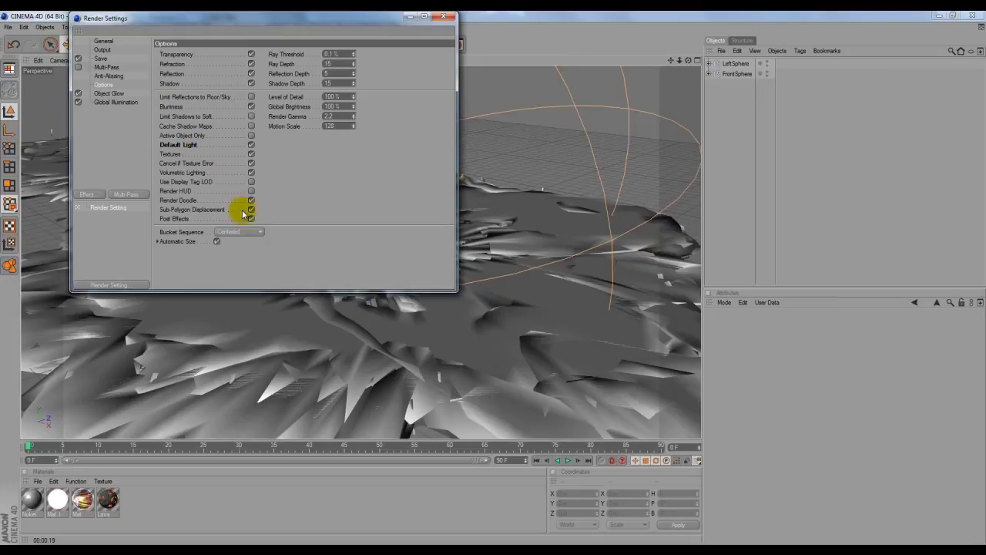
{"action": "left_click", "coordinate": [251, 146]}
{"action": "left_click", "coordinate": [443, 16]}
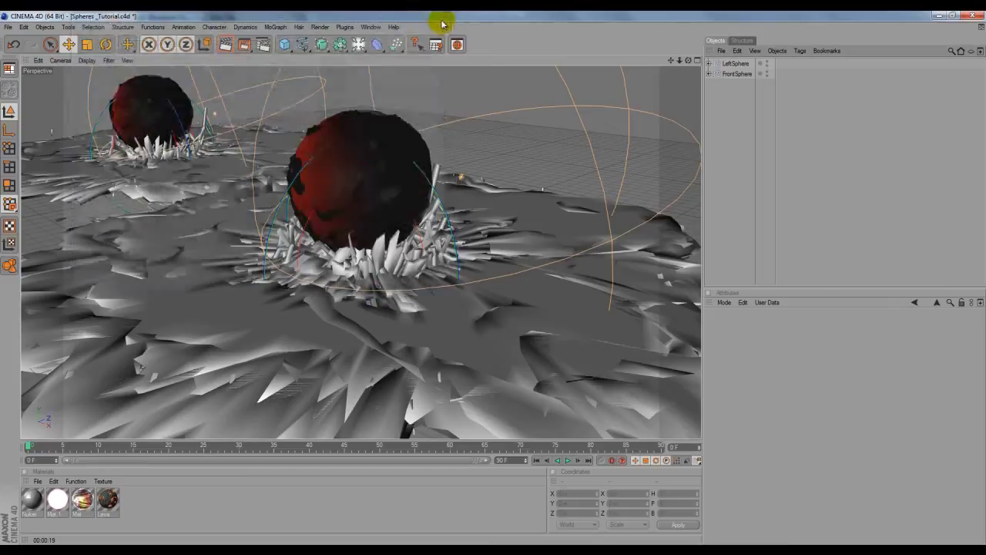
Preview the front sphere's lighting with an Interactive Render Region, and switch the region off.
{"action": "left_click", "coordinate": [248, 45]}
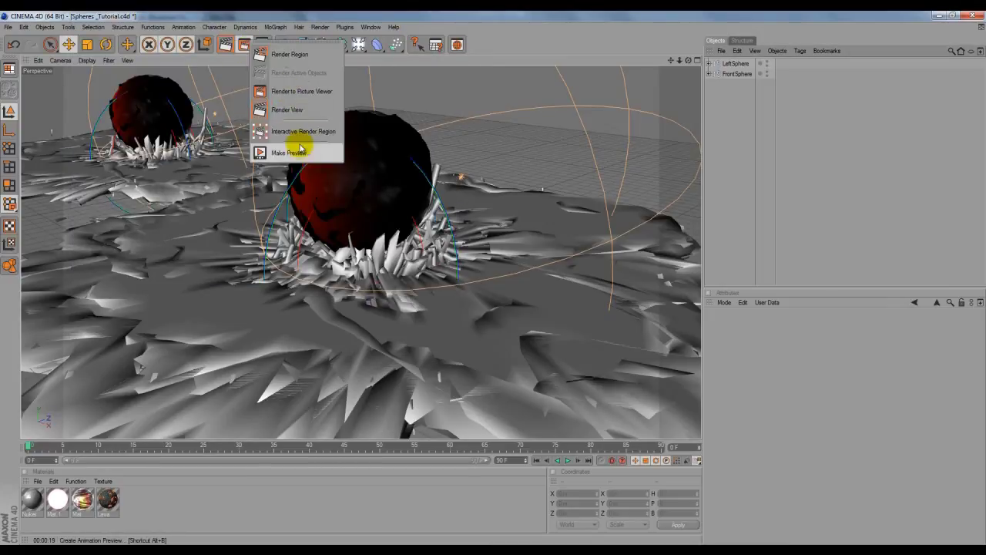
{"action": "left_click", "coordinate": [279, 133]}
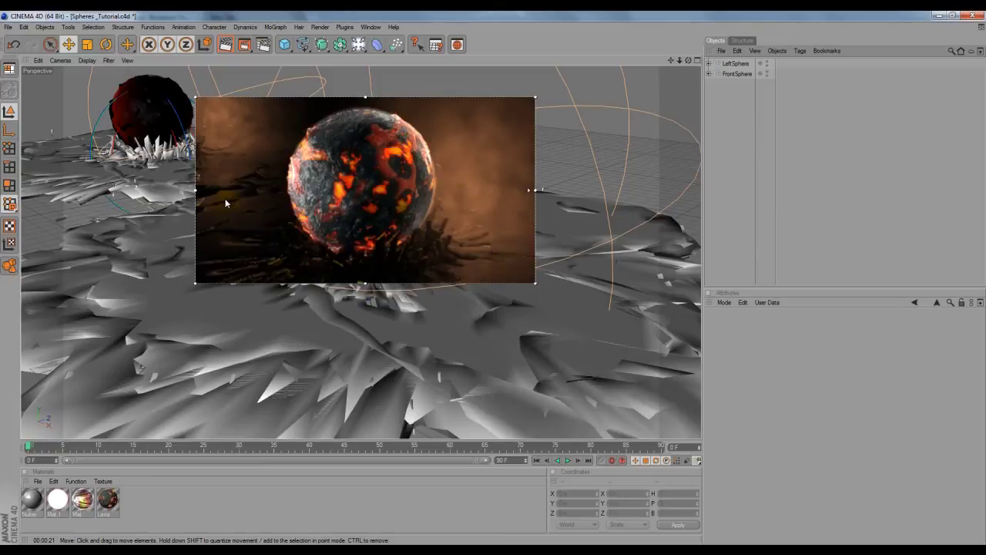
{"action": "left_click", "coordinate": [739, 132]}
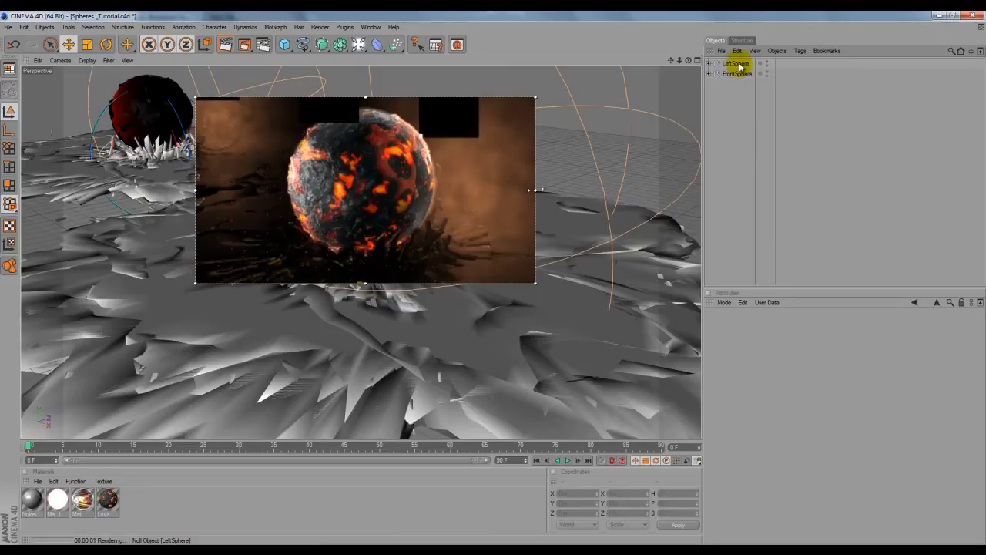
{"action": "left_click", "coordinate": [738, 64]}
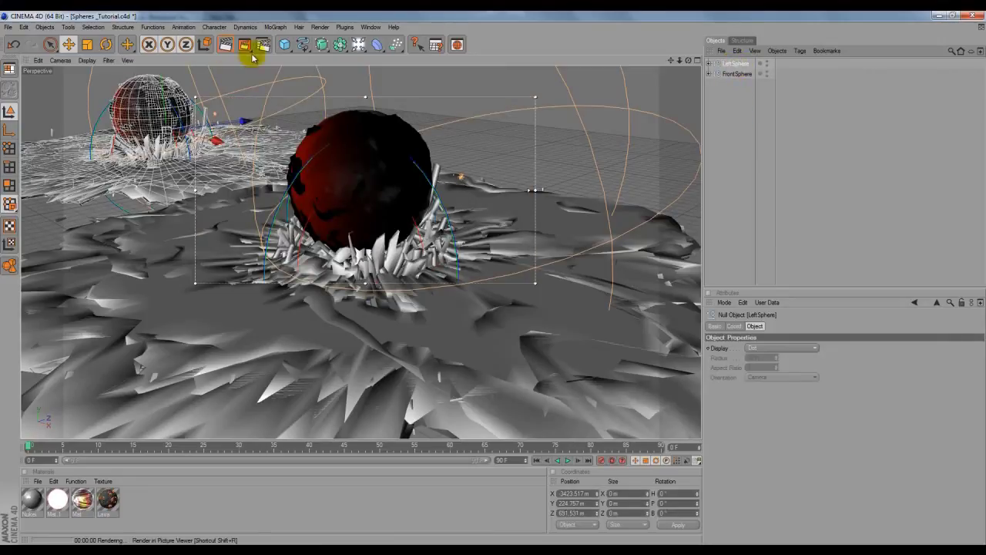
{"action": "left_click_drag", "start_coordinate": [261, 43], "coordinate": [324, 135]}
{"action": "left_click", "coordinate": [749, 105]}
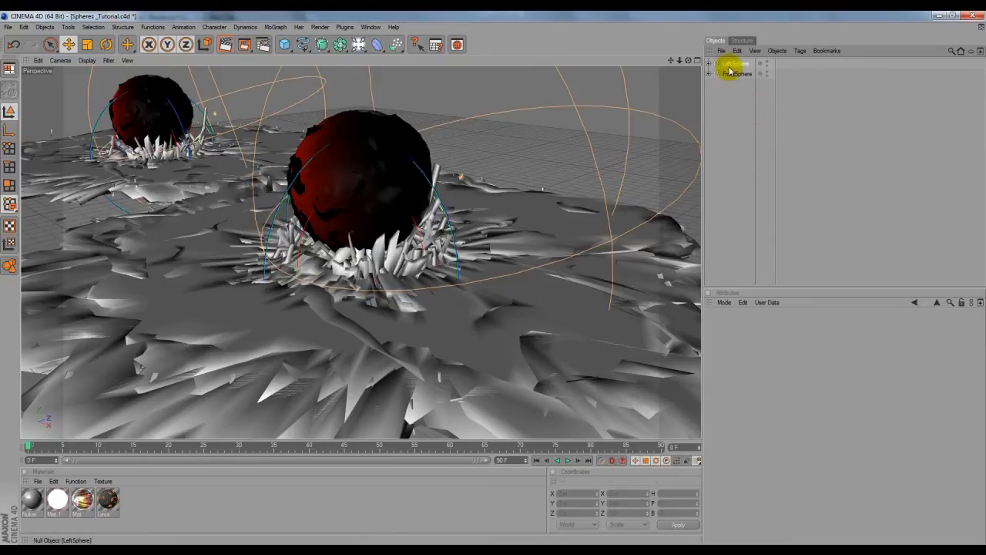
Duplicate the LeftSphere group and rename the copy RightSphere.
{"action": "left_click", "coordinate": [730, 65]}
{"action": "left_click", "coordinate": [737, 50]}
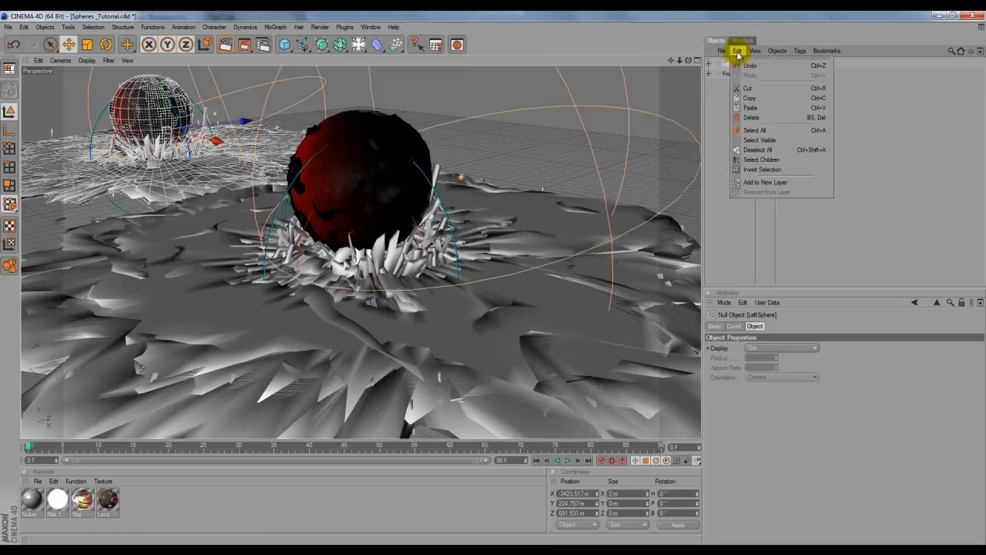
{"action": "left_click", "coordinate": [769, 90]}
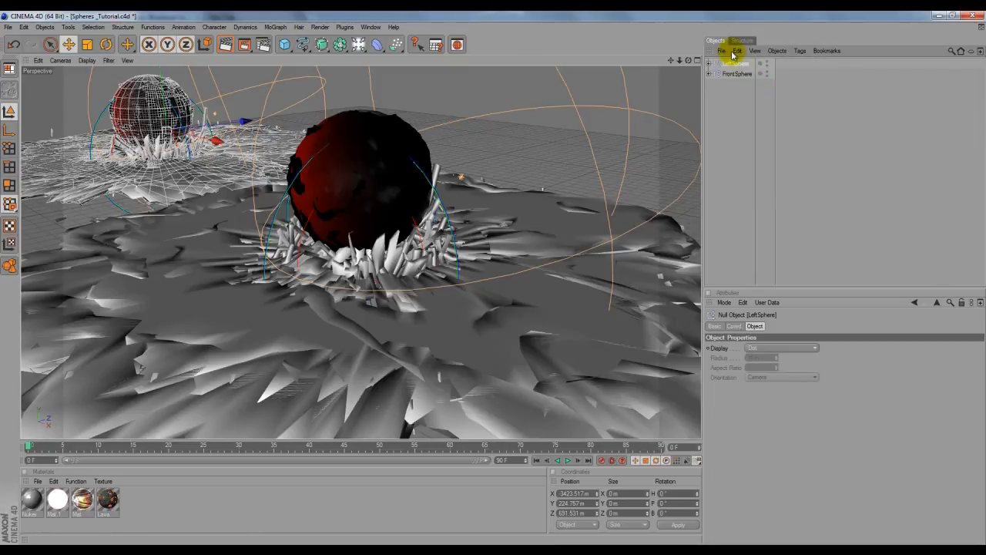
{"action": "left_click", "coordinate": [737, 50]}
{"action": "left_click", "coordinate": [786, 107]}
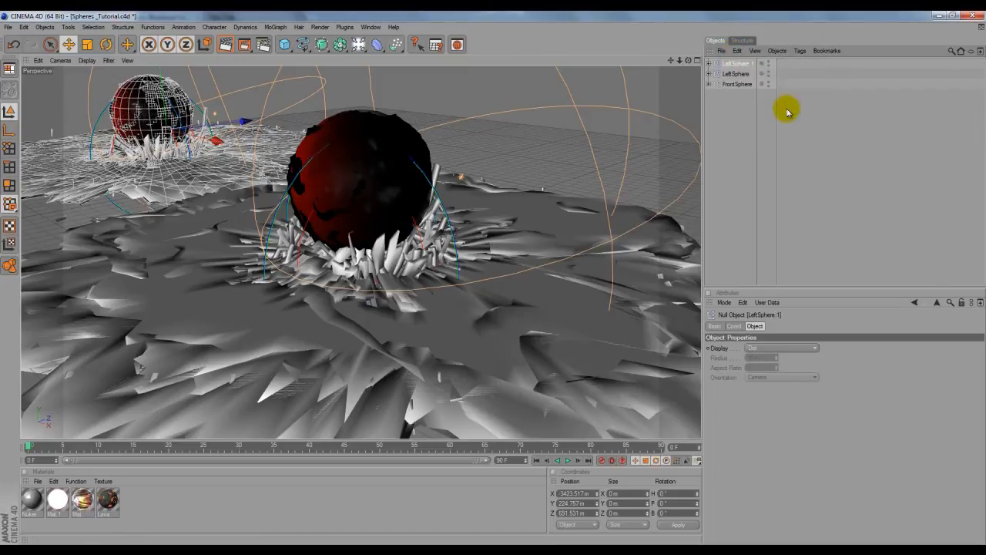
{"action": "double_click", "coordinate": [737, 64]}
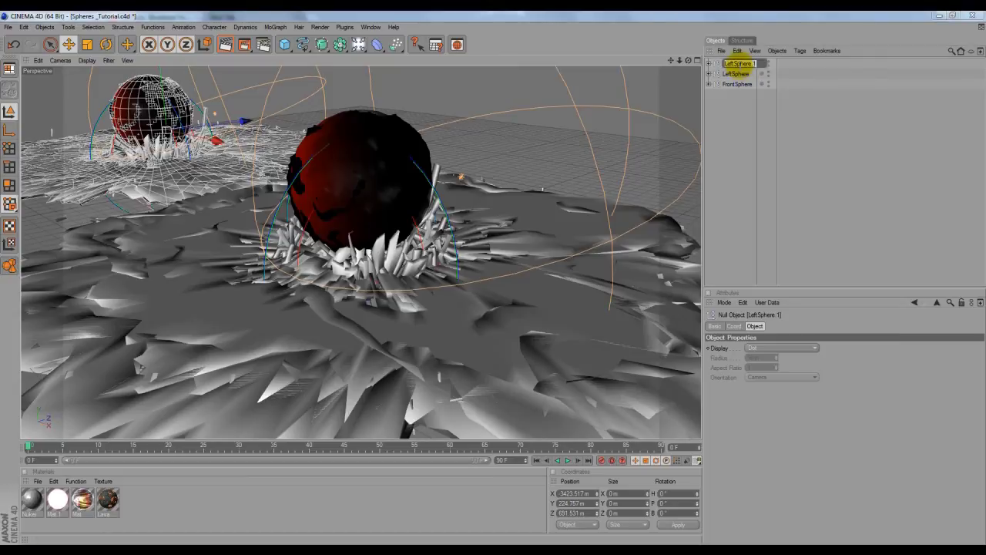
{"action": "type", "text": "Righ"}
{"action": "key", "text": "Return"}
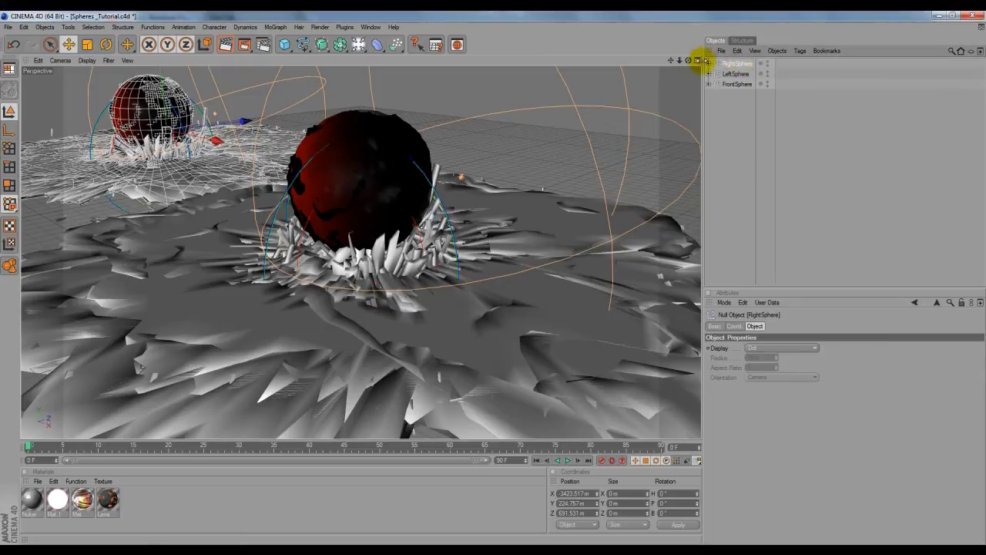
Move the RightSphere group behind the front sphere to about X -130 m and Z 2318 m, and save the project.
{"action": "left_click", "coordinate": [698, 61]}
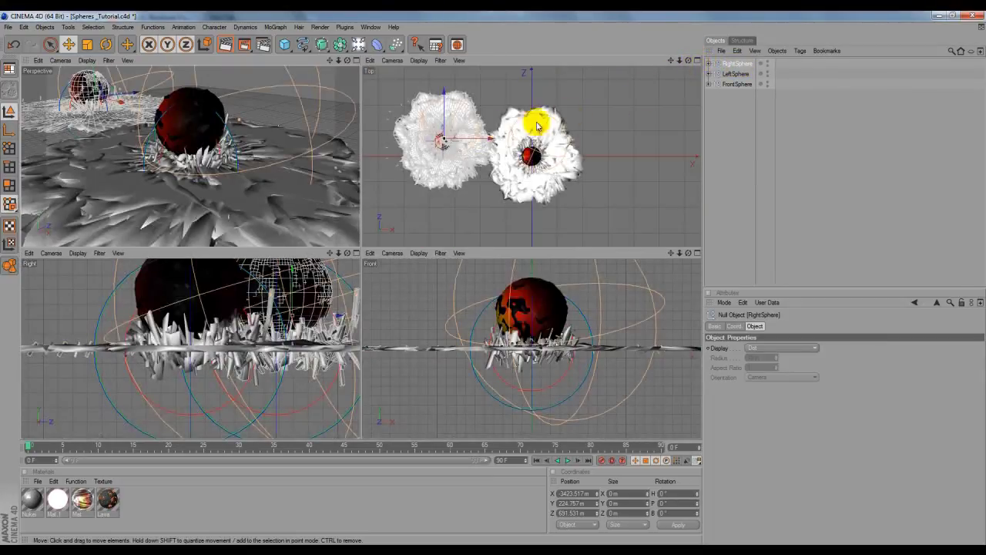
{"action": "left_click_drag", "start_coordinate": [487, 142], "coordinate": [489, 231]}
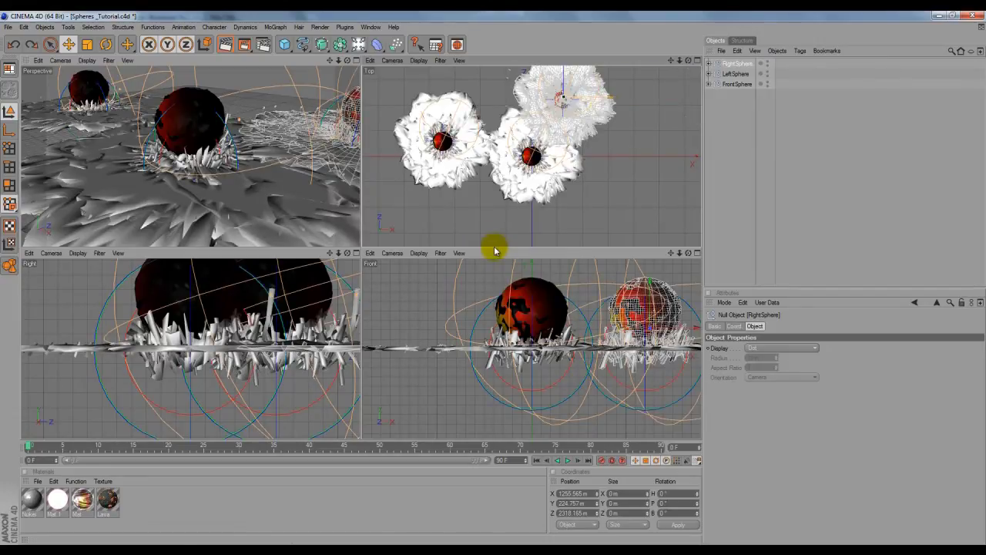
{"action": "left_click_drag", "start_coordinate": [606, 97], "coordinate": [497, 252]}
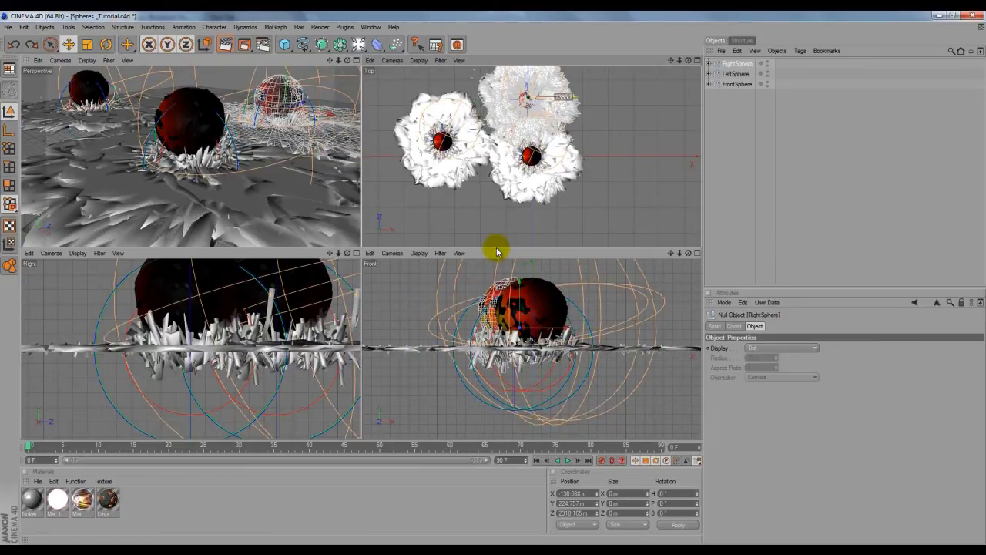
{"action": "left_click", "coordinate": [357, 60]}
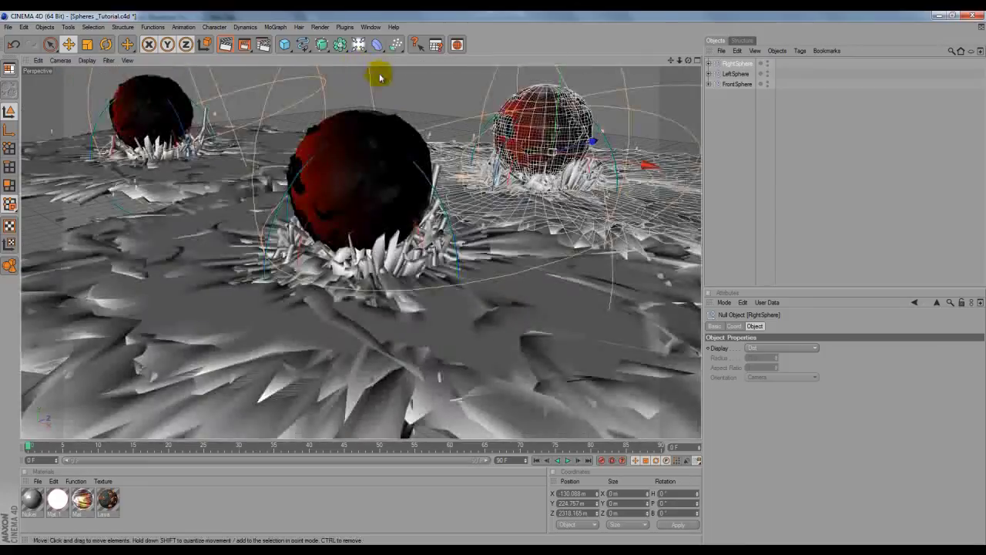
{"action": "key", "text": "ctrl+s"}
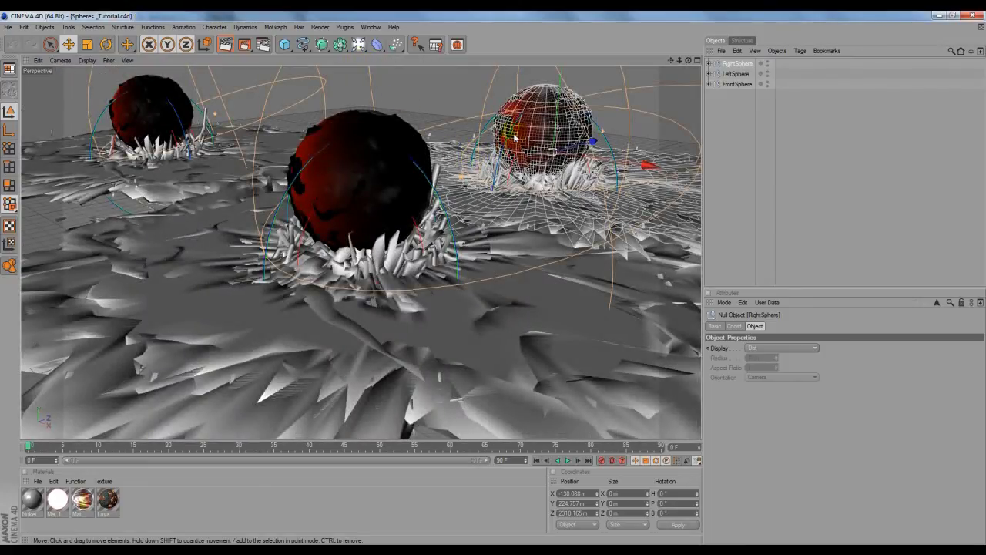
Move the LeftSphere group along X toward the other spheres, to about X -2700 m.
{"action": "left_click", "coordinate": [736, 83]}
{"action": "left_click_drag", "start_coordinate": [495, 282], "coordinate": [494, 283], "text": "alt"}
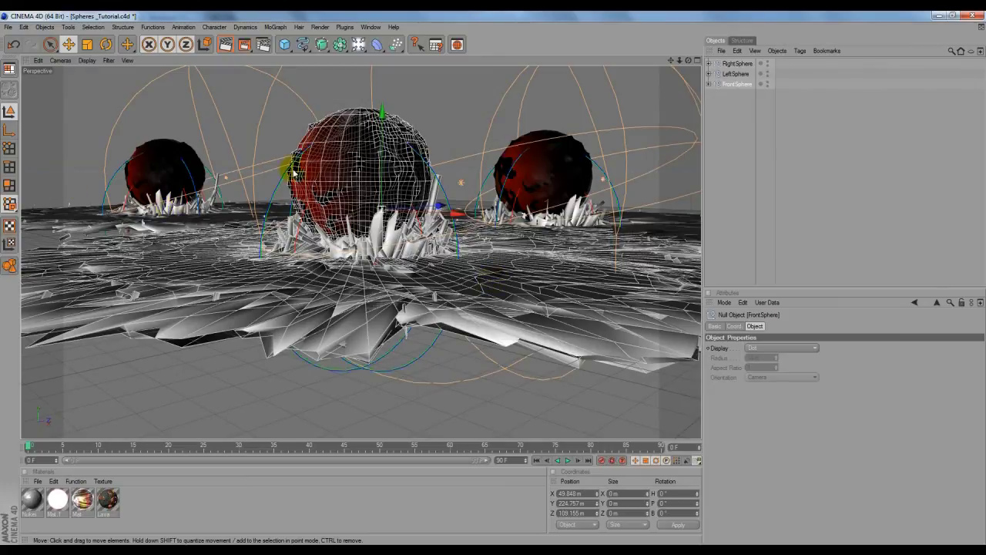
{"action": "left_click", "coordinate": [741, 74]}
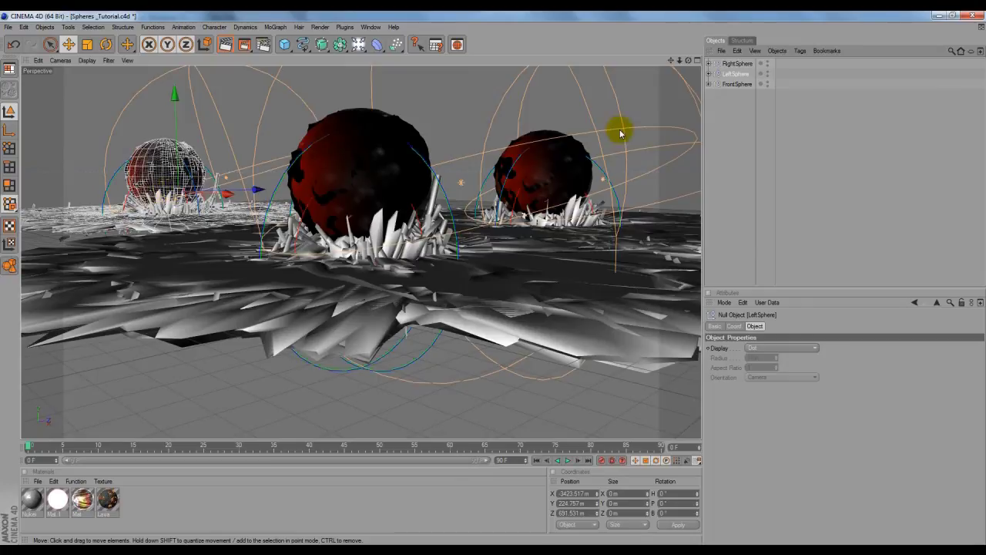
{"action": "left_click", "coordinate": [698, 61]}
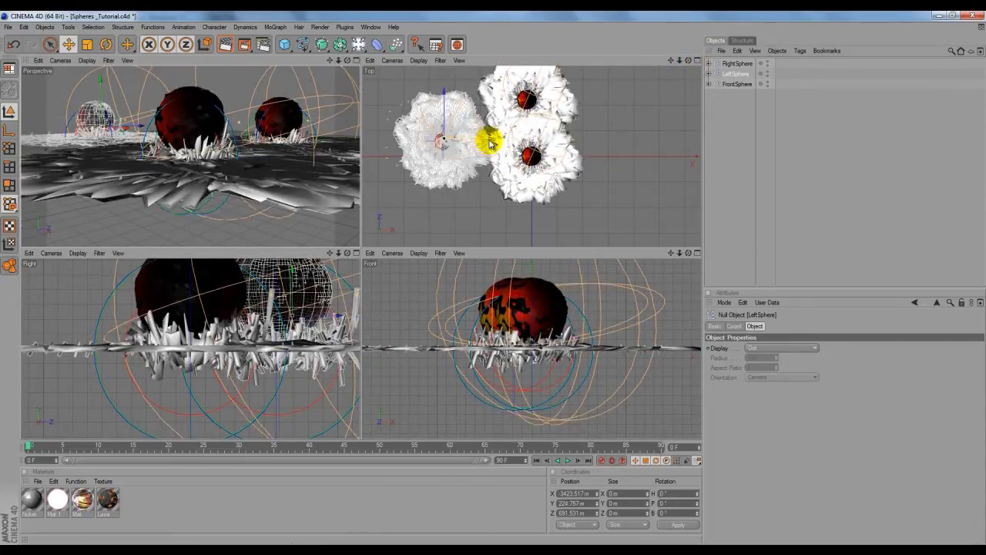
{"action": "left_click_drag", "start_coordinate": [489, 142], "coordinate": [493, 249]}
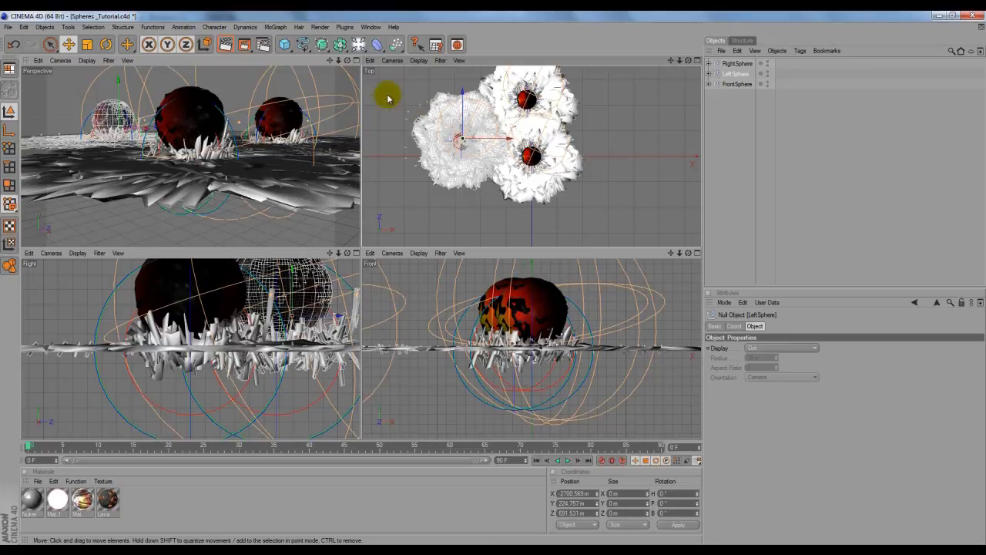
{"action": "left_click", "coordinate": [357, 60]}
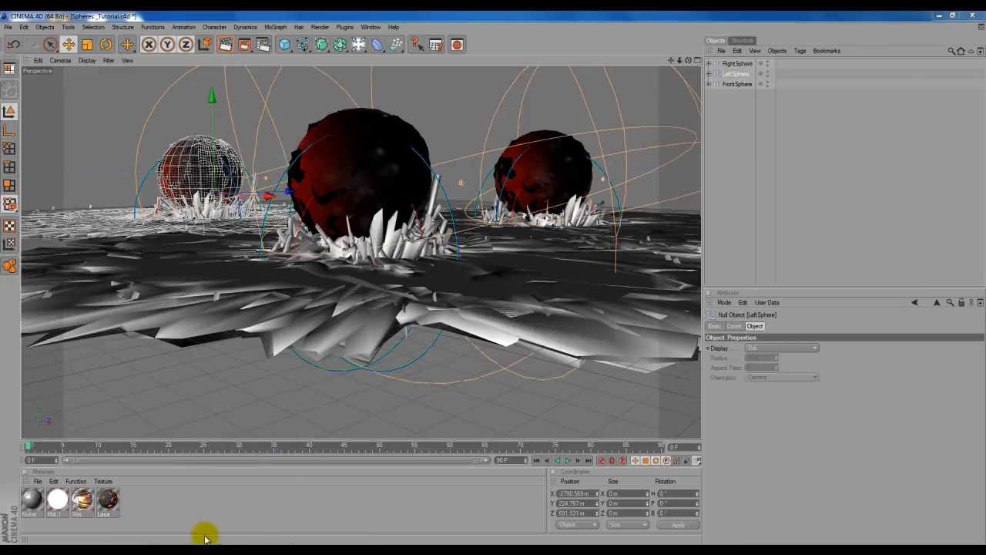
Duplicate the Lava material and rename the copy RS-Lava.
{"action": "left_click", "coordinate": [107, 507]}
{"action": "left_click", "coordinate": [107, 507]}
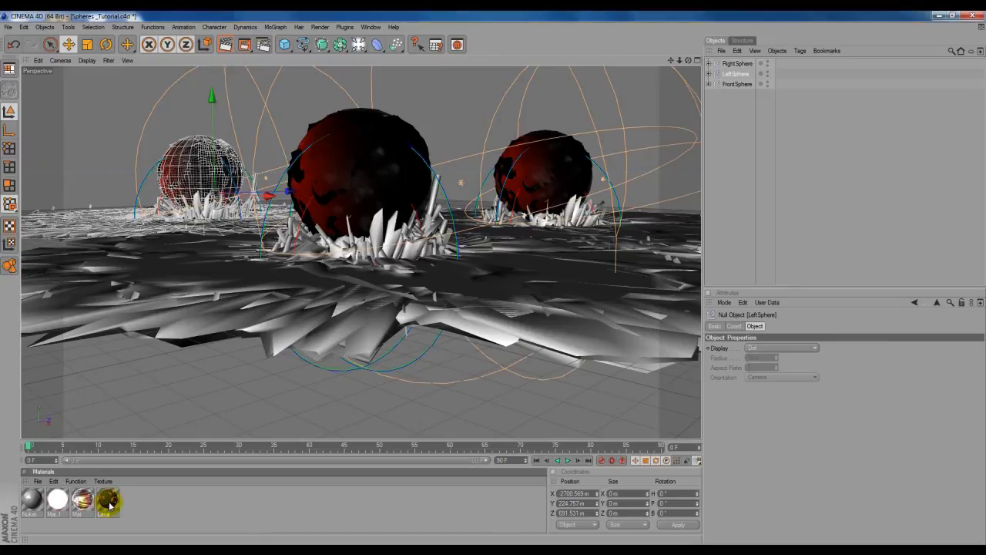
{"action": "left_click", "coordinate": [54, 481]}
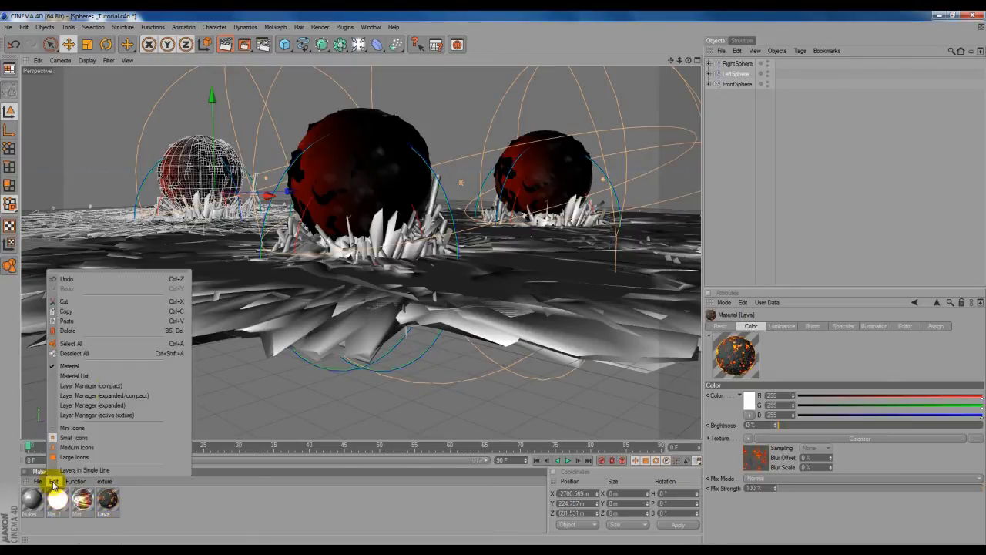
{"action": "left_click", "coordinate": [91, 311]}
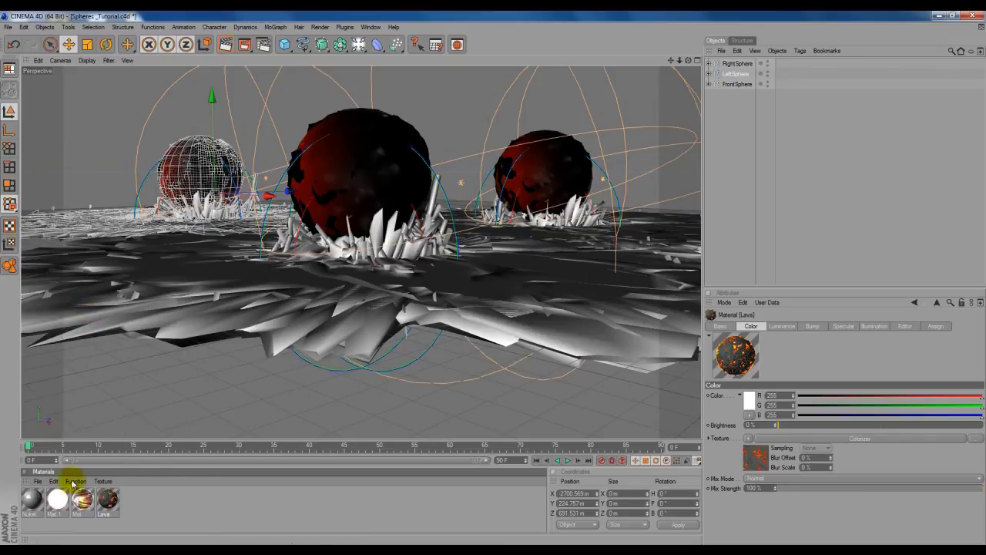
{"action": "left_click", "coordinate": [54, 481]}
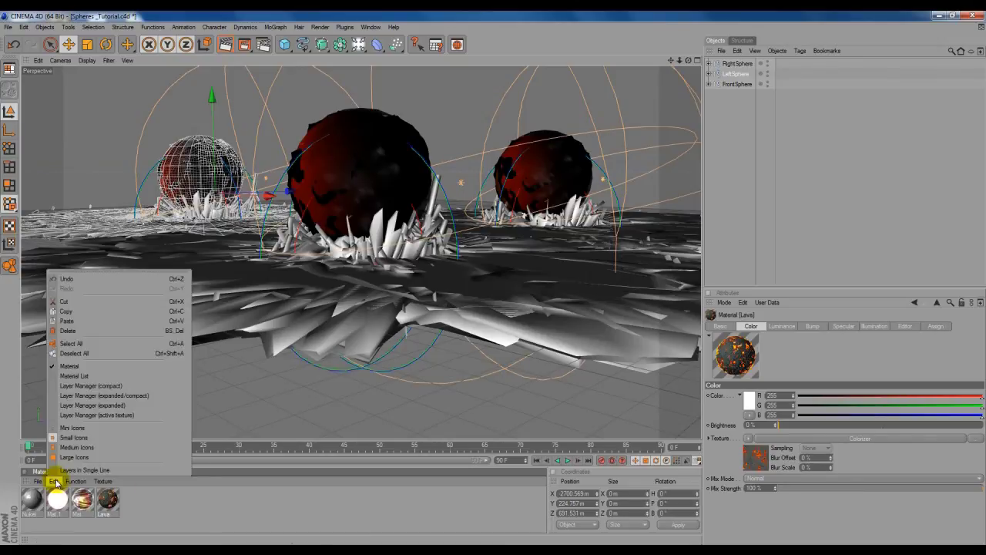
{"action": "left_click", "coordinate": [79, 320]}
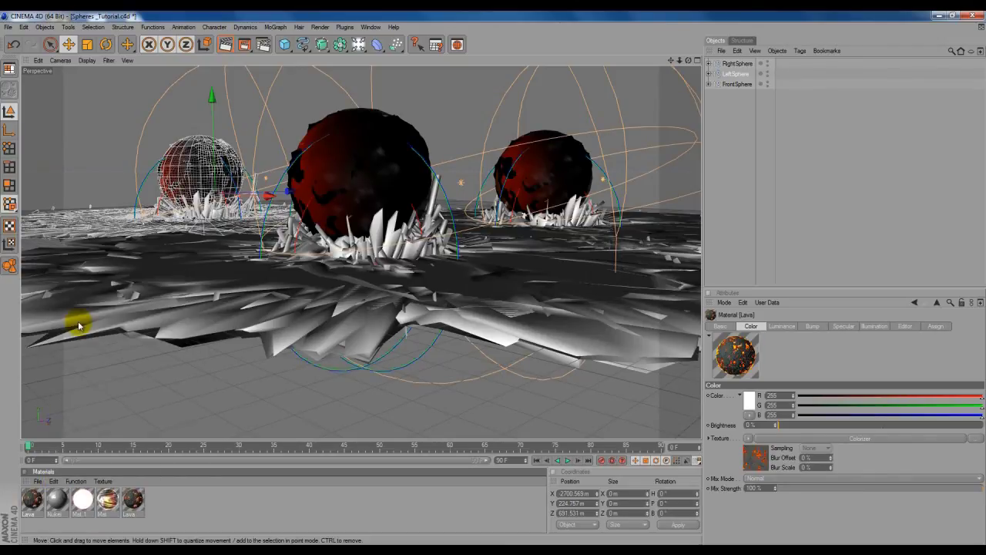
{"action": "double_click", "coordinate": [32, 501]}
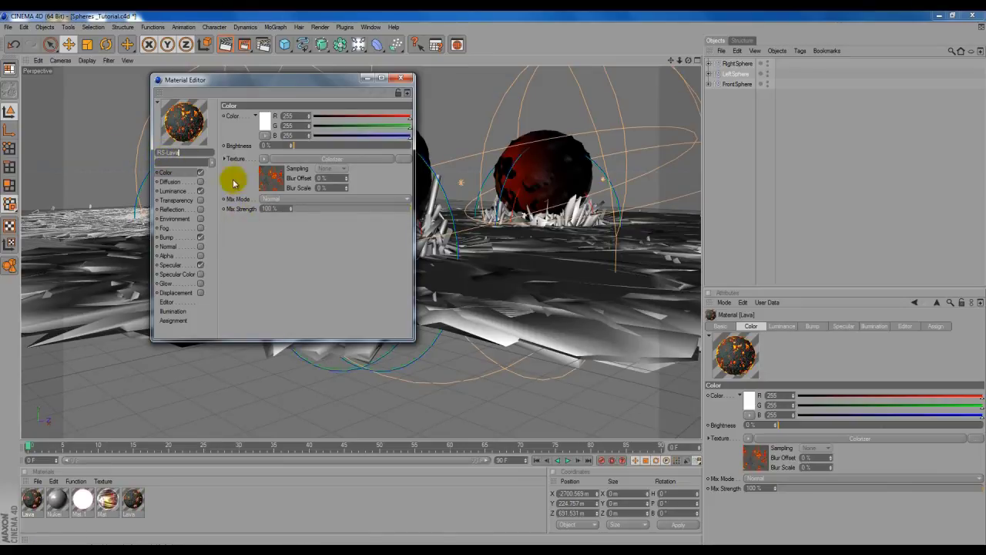
Change the yellow knot in the RS-Lava Color channel's Colorizer gradient to green with a hue of 120°.
{"action": "left_click", "coordinate": [270, 181]}
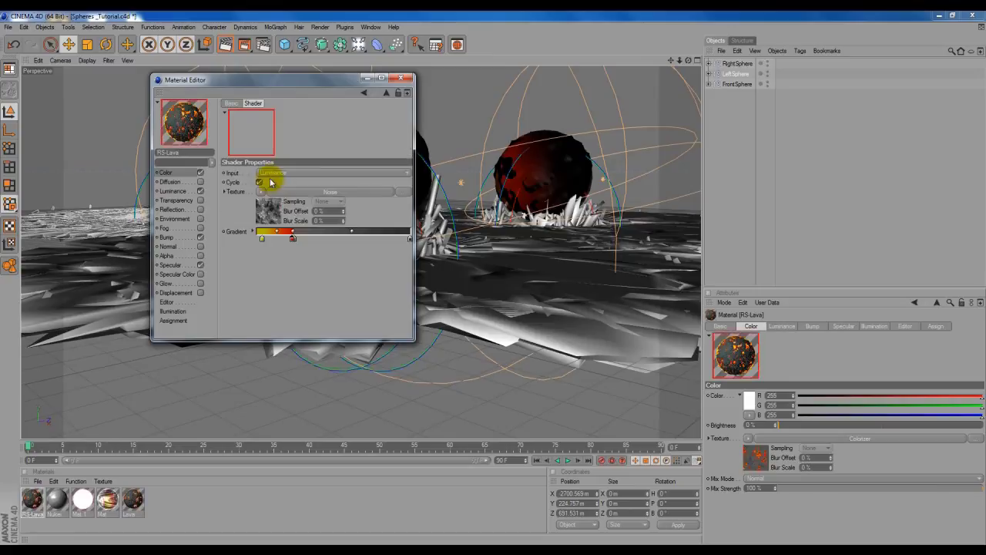
{"action": "double_click", "coordinate": [262, 241]}
{"action": "left_click_drag", "start_coordinate": [294, 198], "coordinate": [421, 182]}
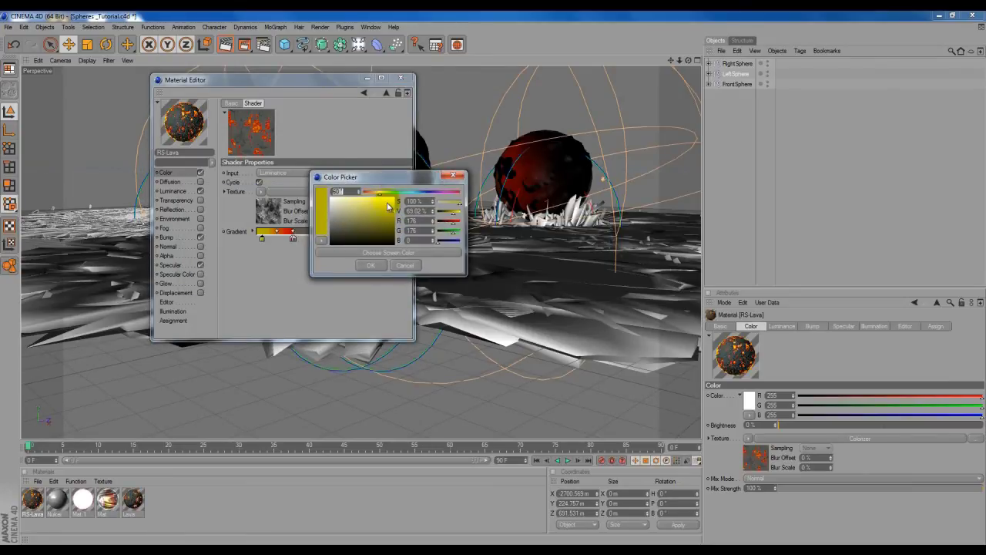
{"action": "left_click", "coordinate": [398, 194]}
{"action": "left_click_drag", "start_coordinate": [396, 196], "coordinate": [397, 197]}
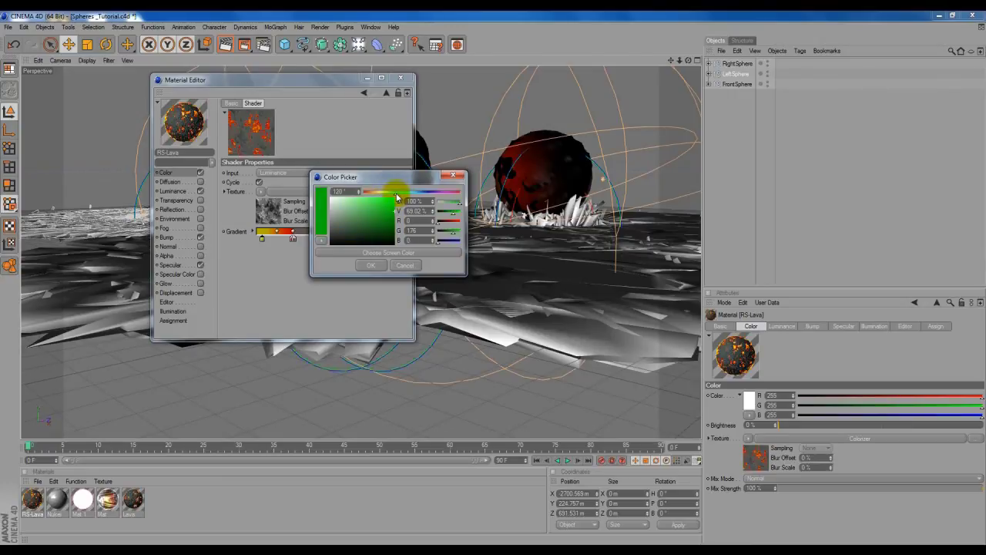
{"action": "left_click", "coordinate": [361, 265]}
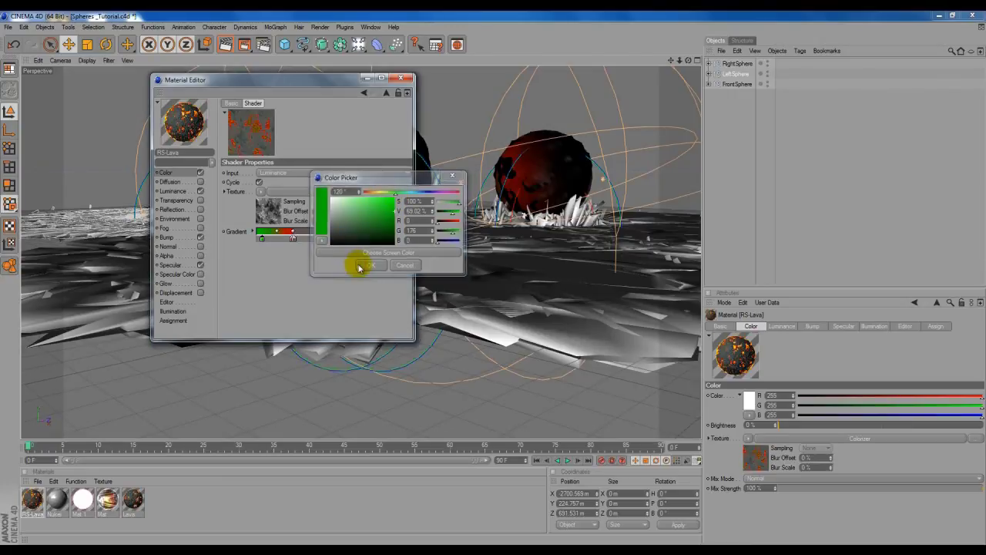
Recolour the red knot of the Color channel's gradient to bluish green, RGB 0, 187, 109.
{"action": "double_click", "coordinate": [293, 241]}
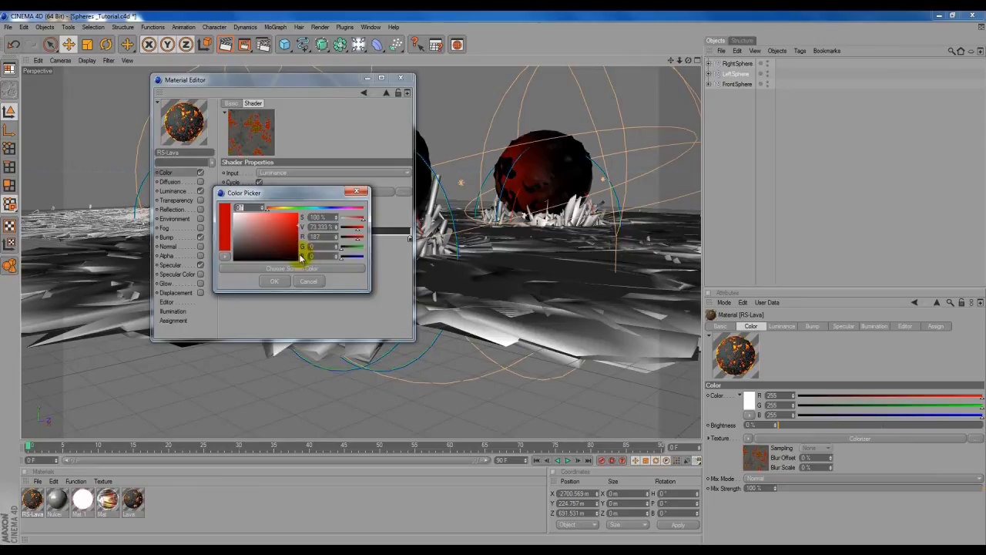
{"action": "left_click", "coordinate": [307, 209]}
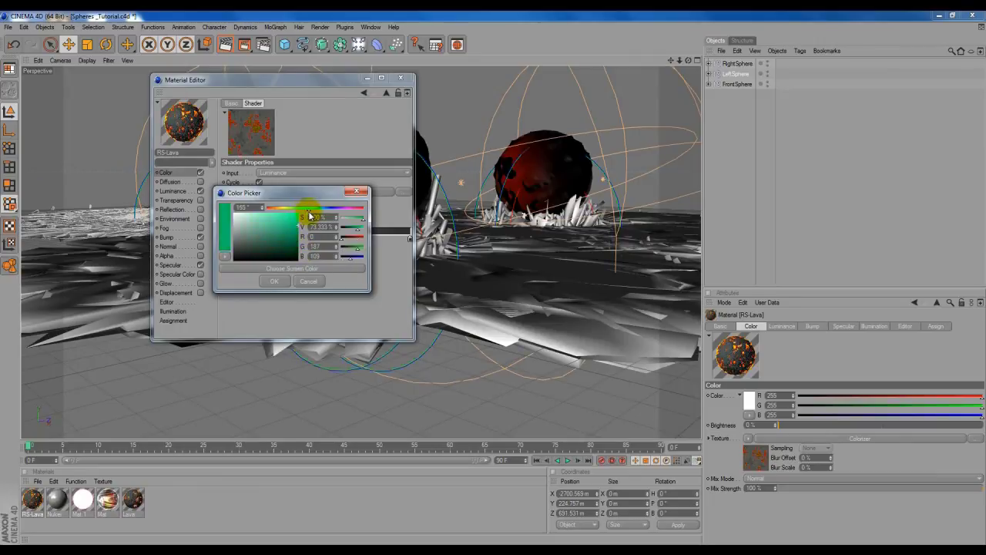
{"action": "left_click", "coordinate": [270, 281]}
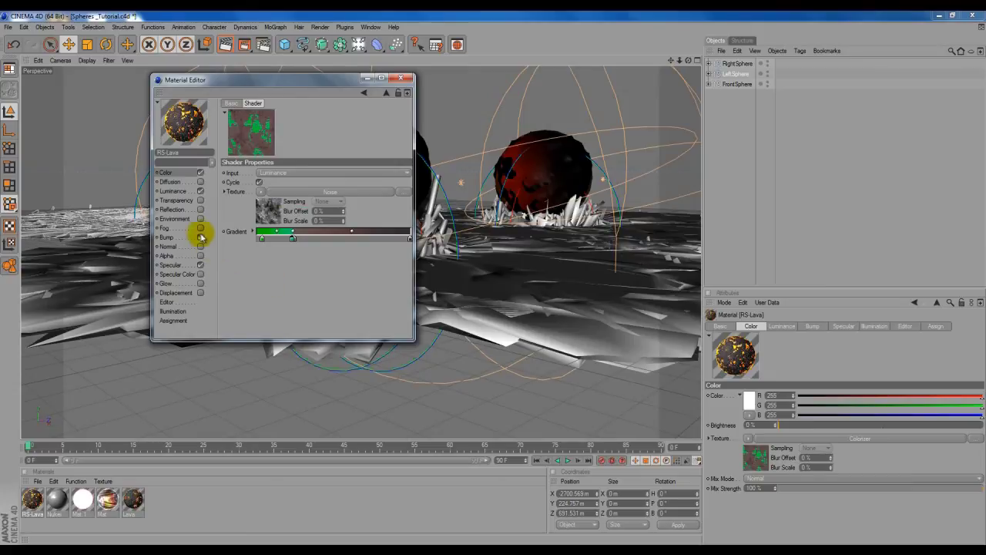
Change the yellow knot in the RS-Lava Luminance channel's Colorizer gradient to bright cyan.
{"action": "left_click", "coordinate": [172, 191]}
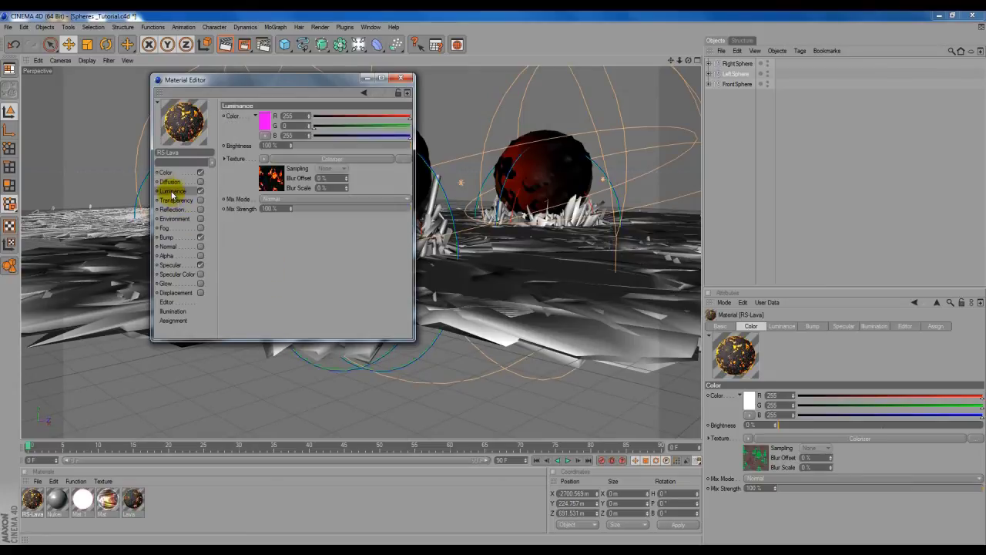
{"action": "left_click", "coordinate": [272, 181]}
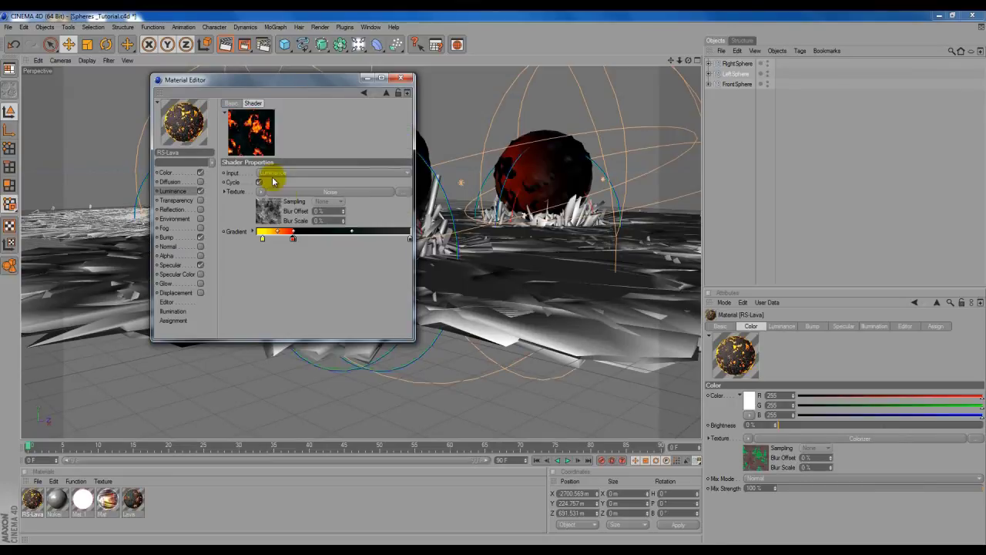
{"action": "double_click", "coordinate": [263, 239]}
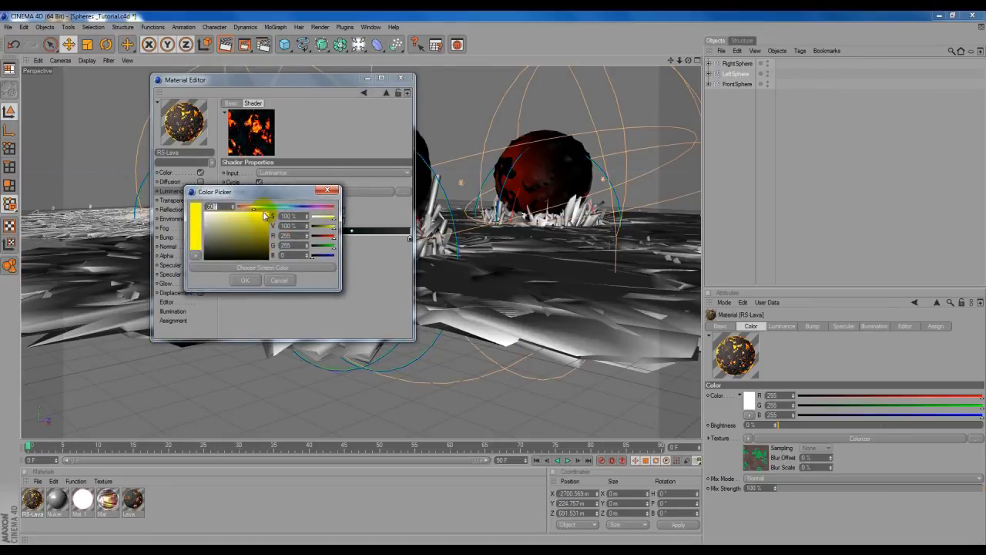
{"action": "left_click_drag", "start_coordinate": [254, 209], "coordinate": [285, 218]}
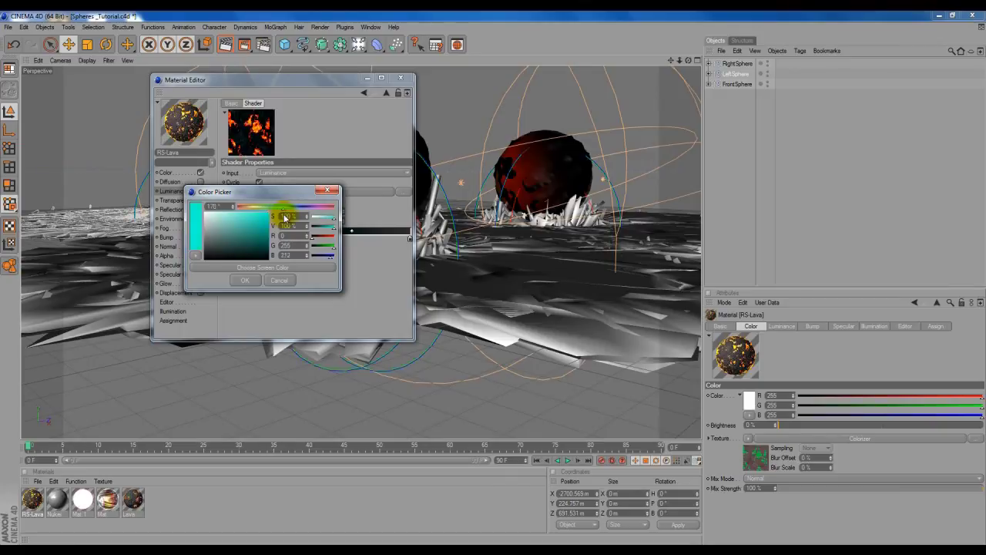
{"action": "left_click", "coordinate": [244, 280]}
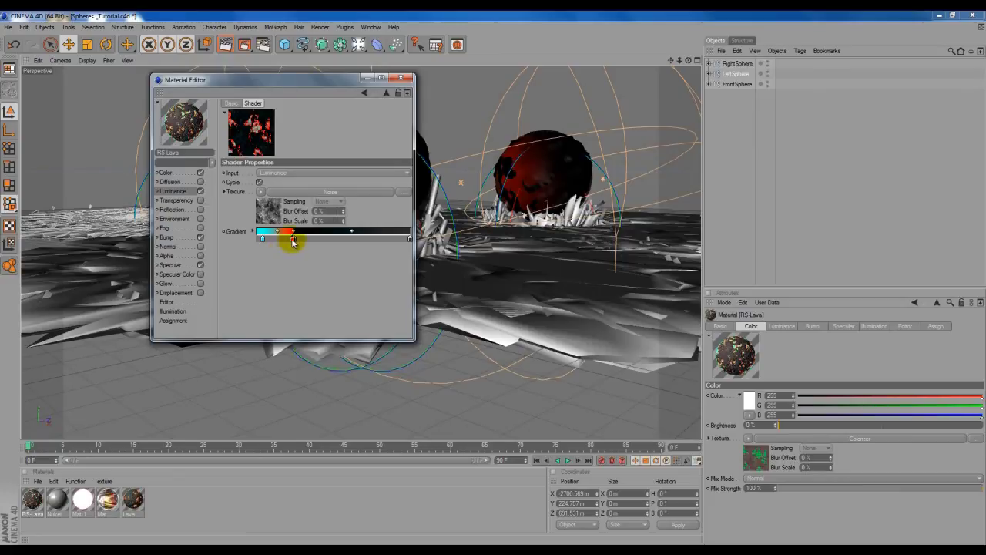
Recolour the red knot of the Luminance gradient to a matching bright cyan.
{"action": "double_click", "coordinate": [293, 239]}
{"action": "left_click", "coordinate": [312, 208]}
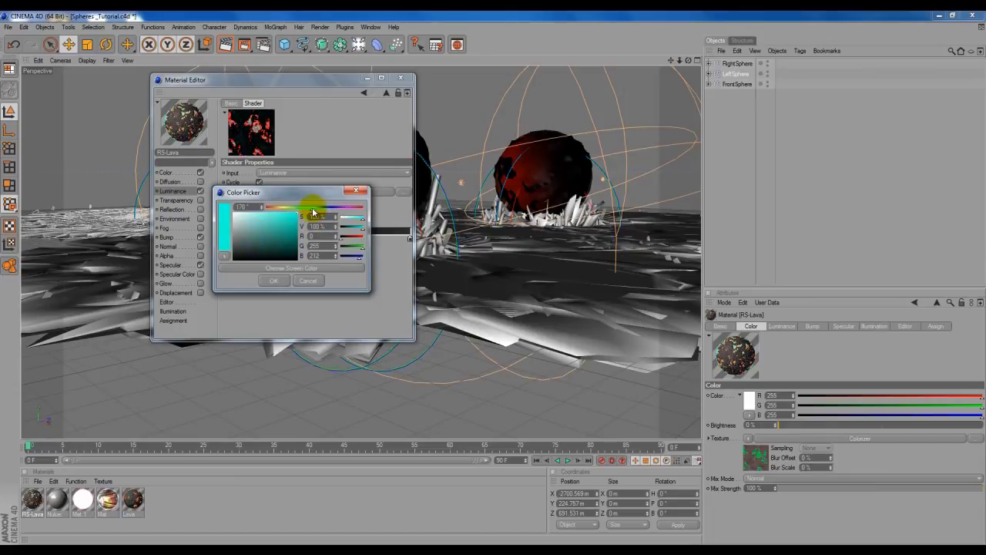
{"action": "left_click_drag", "start_coordinate": [312, 212], "coordinate": [315, 213]}
{"action": "left_click", "coordinate": [268, 281]}
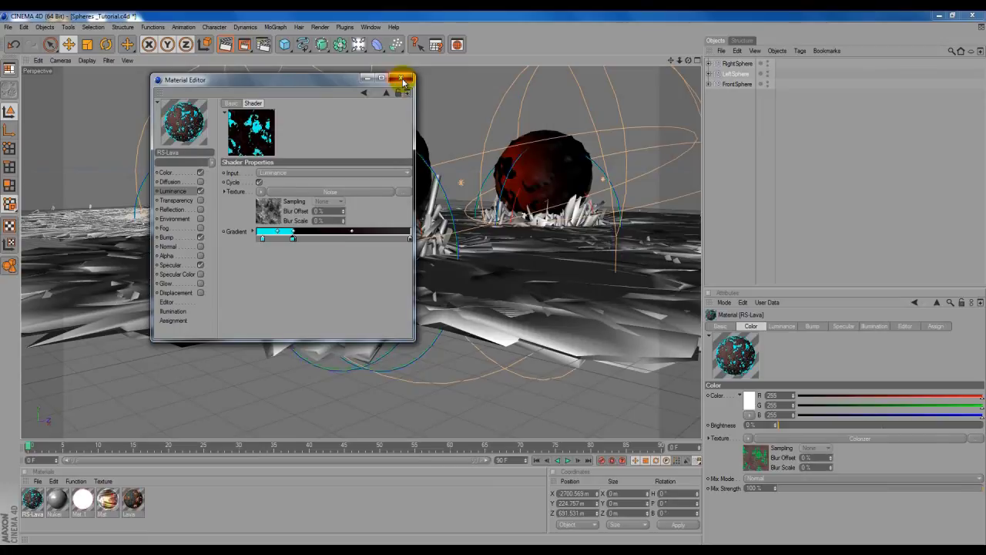
Replace the Lava material on RightSphere's Sphere with RS-Lava, placing its texture tag before the Mat tag.
{"action": "left_click", "coordinate": [403, 80]}
{"action": "key", "text": "9"}
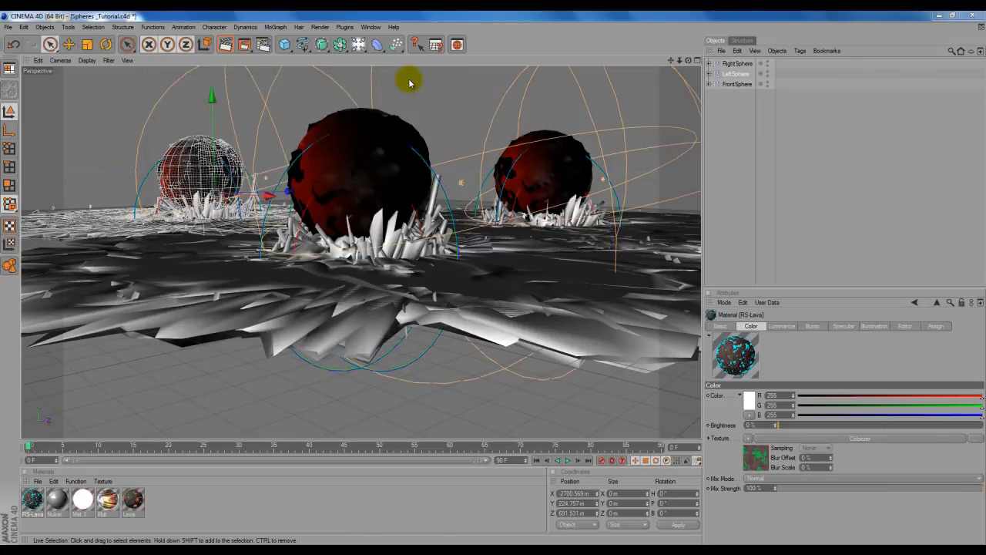
{"action": "left_click", "coordinate": [710, 64]}
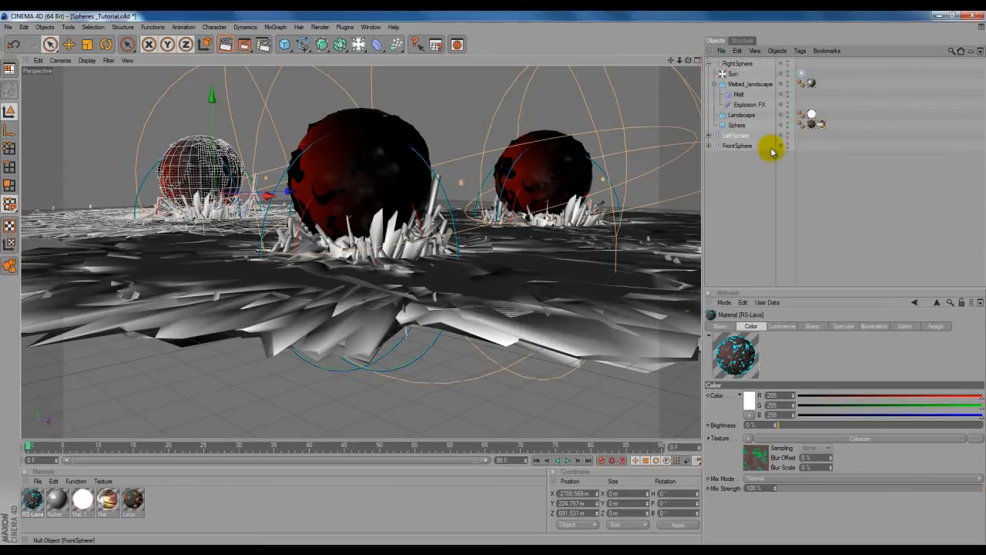
{"action": "left_click", "coordinate": [813, 126]}
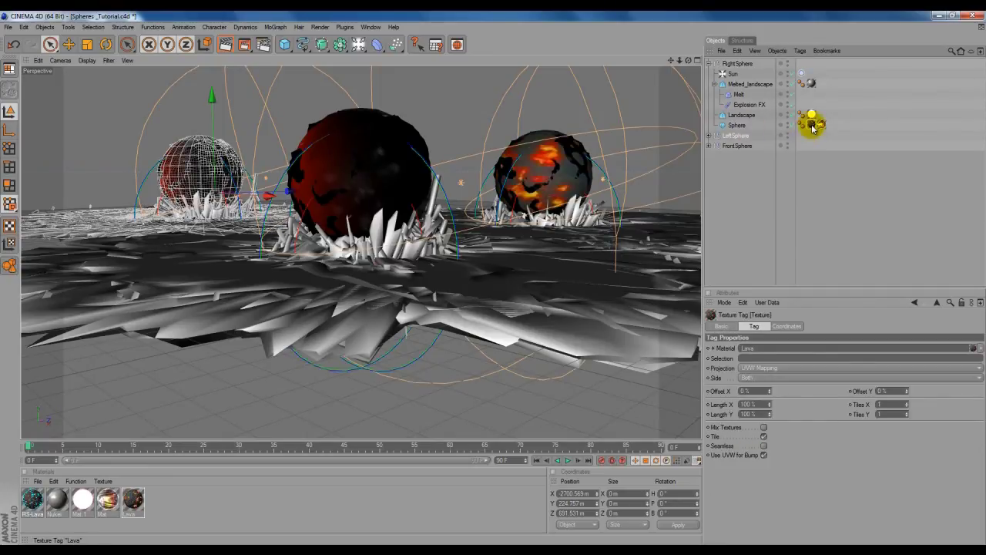
{"action": "key", "text": "Delete"}
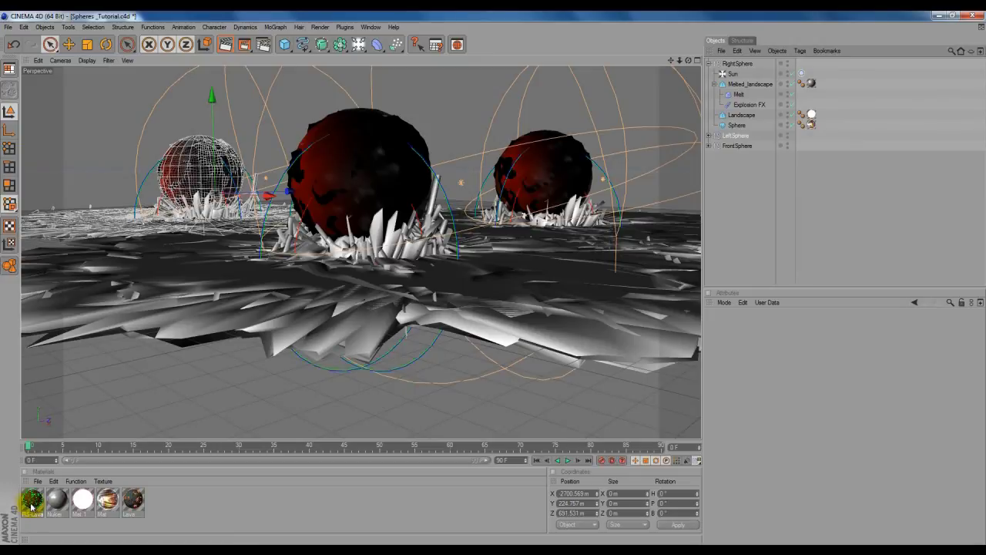
{"action": "left_click_drag", "start_coordinate": [32, 505], "coordinate": [733, 128]}
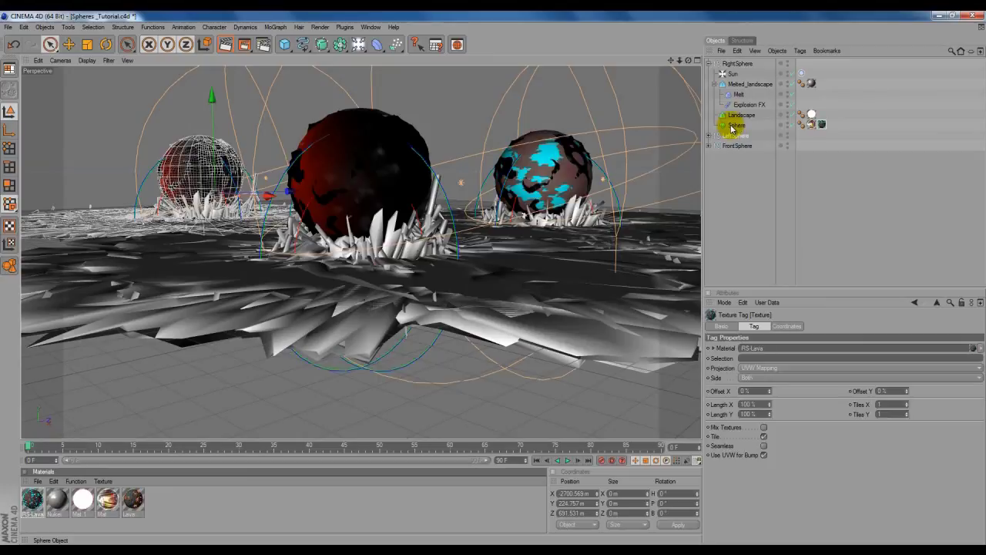
{"action": "left_click_drag", "start_coordinate": [824, 129], "coordinate": [812, 124]}
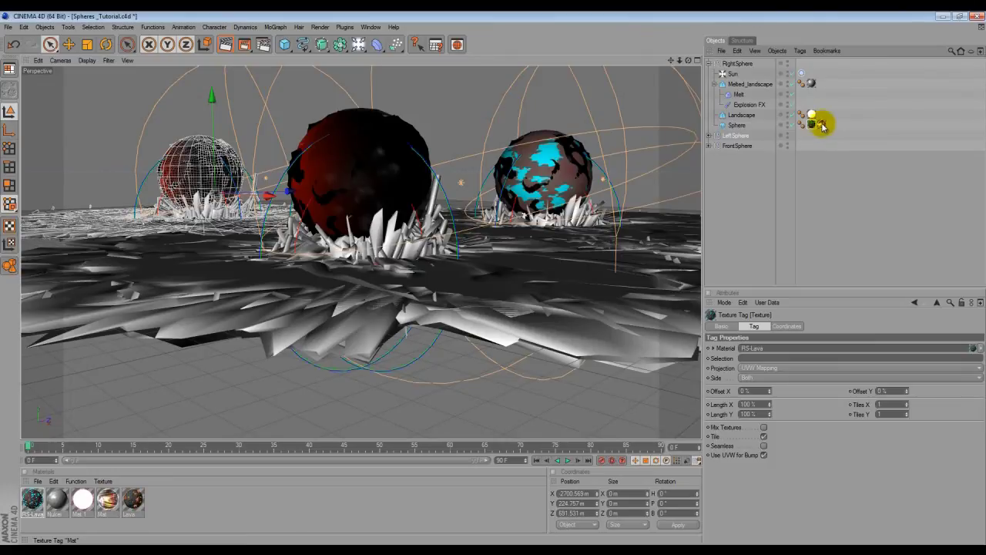
Preview all three spheres by stretching an interactive render region across them, and turn the region off again.
{"action": "left_click_drag", "start_coordinate": [245, 44], "coordinate": [310, 140]}
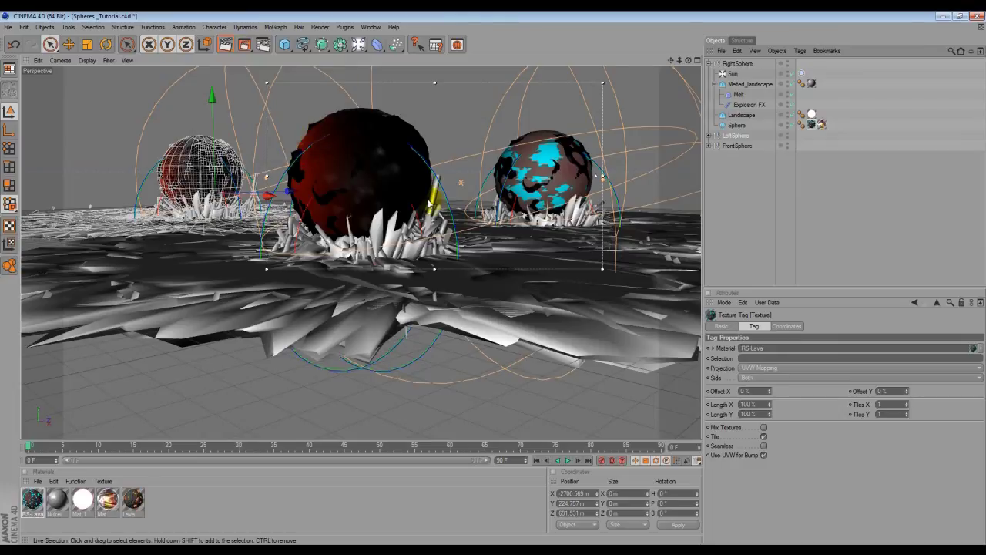
{"action": "left_click_drag", "start_coordinate": [261, 178], "coordinate": [89, 179]}
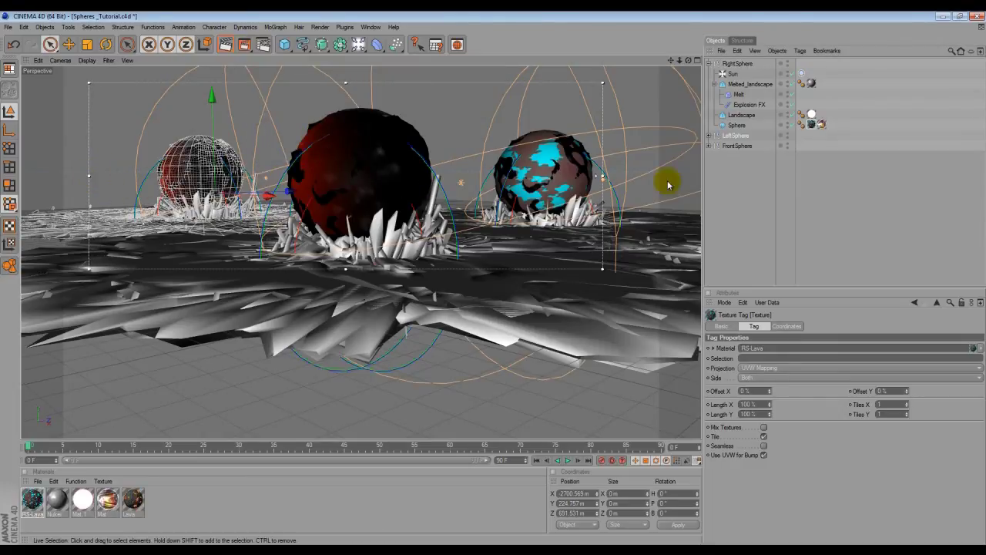
{"action": "left_click_drag", "start_coordinate": [602, 178], "coordinate": [644, 179]}
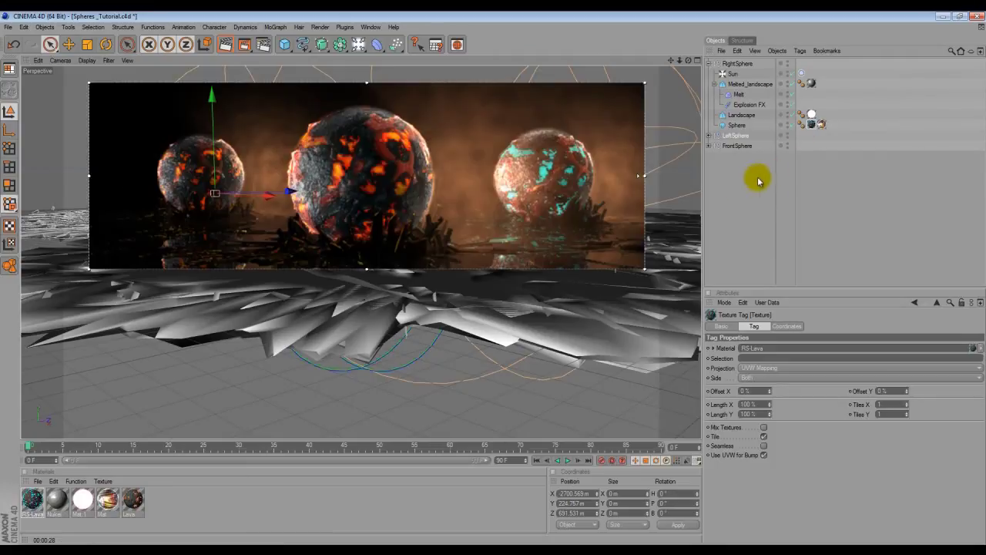
{"action": "left_click", "coordinate": [243, 44]}
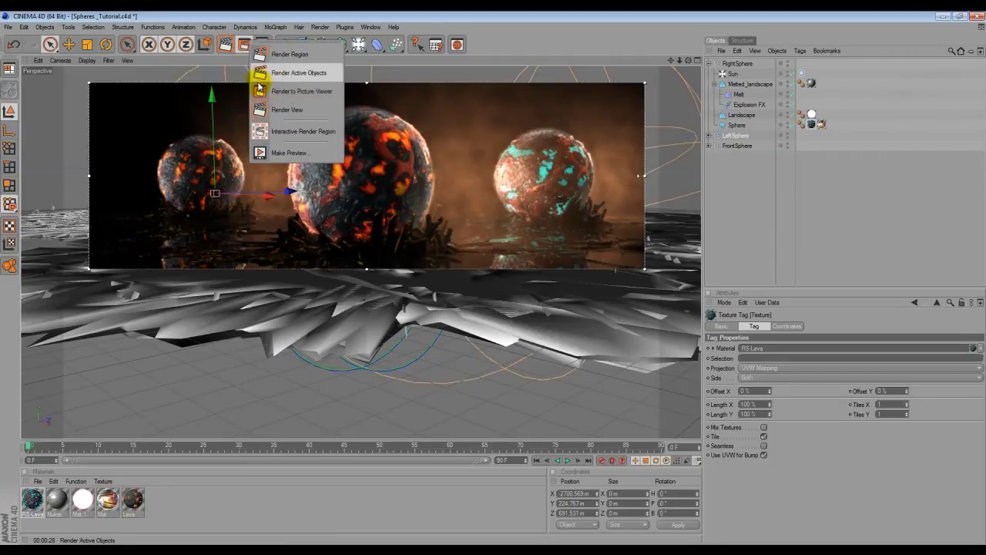
{"action": "left_click", "coordinate": [277, 132]}
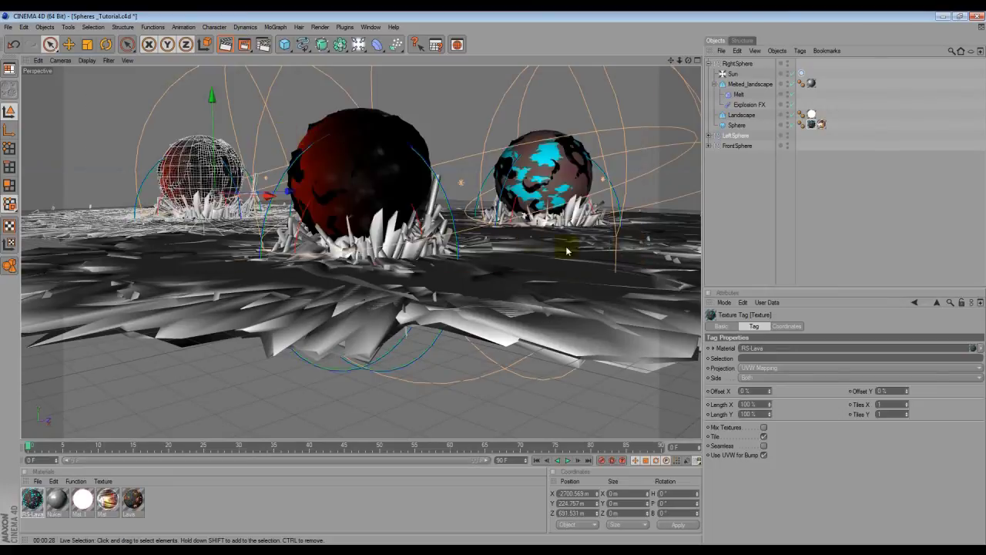
Rotate the LeftSphere group to a heading of -100° and check the lighting with the interactive render region.
{"action": "left_click", "coordinate": [737, 137]}
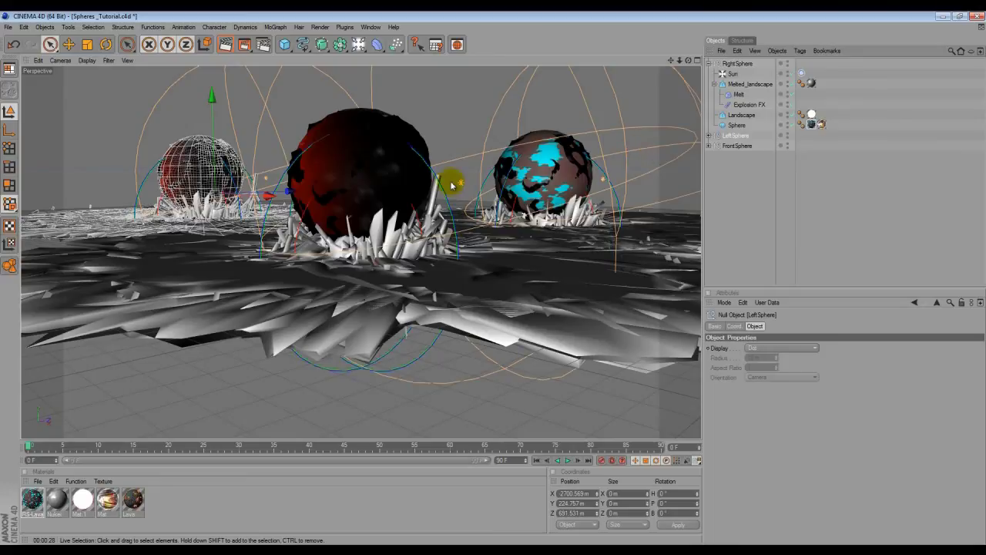
{"action": "left_click", "coordinate": [108, 46]}
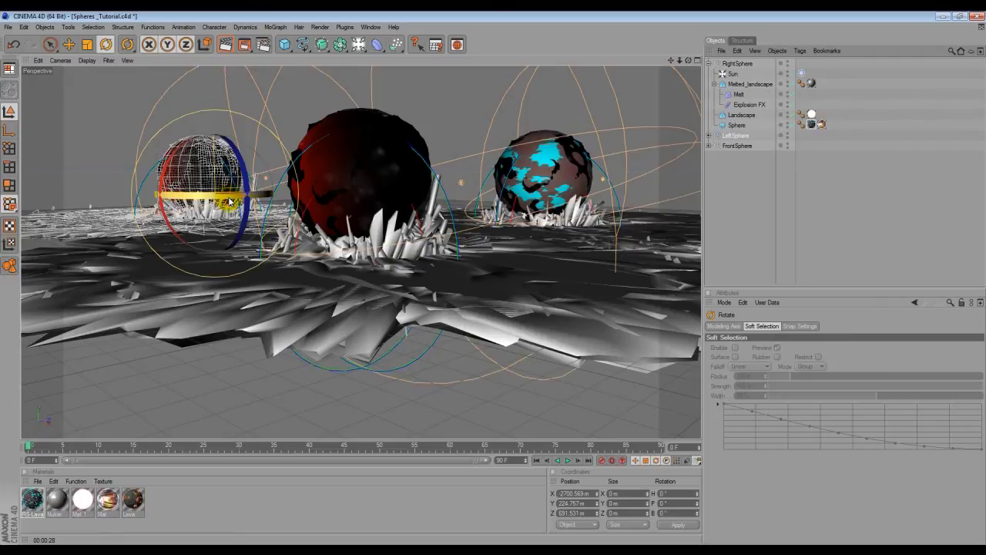
{"action": "left_click_drag", "start_coordinate": [229, 202], "coordinate": [154, 201]}
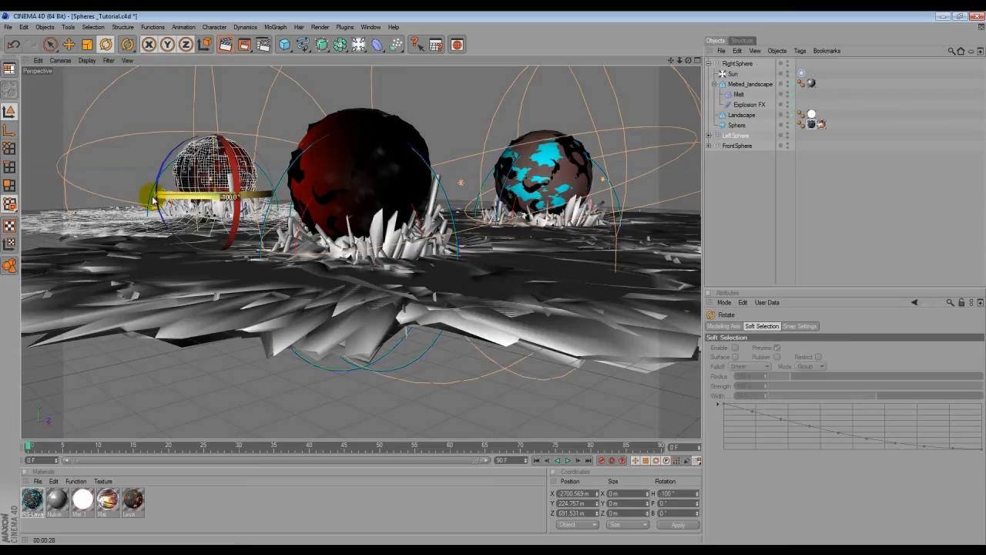
{"action": "left_click_drag", "start_coordinate": [153, 200], "coordinate": [149, 194]}
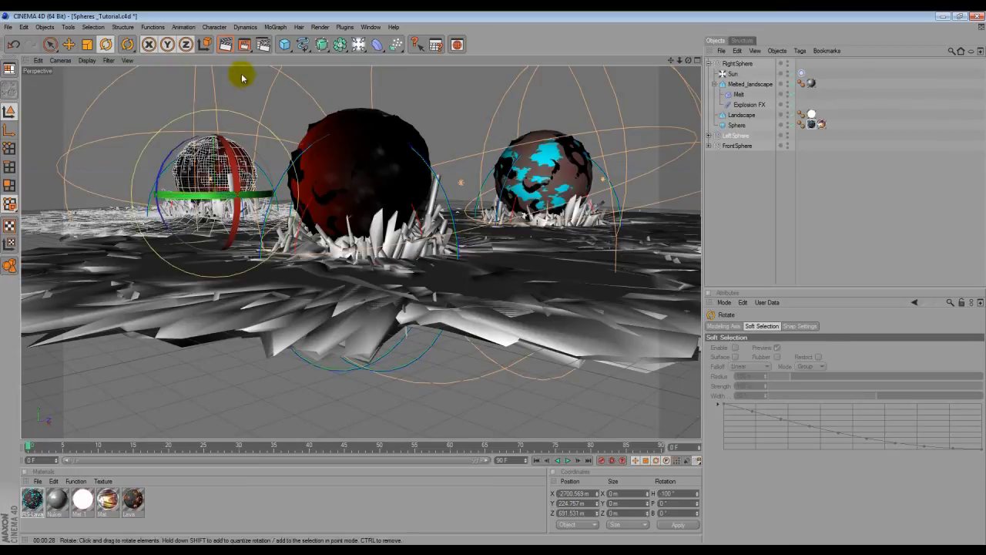
{"action": "left_click_drag", "start_coordinate": [244, 43], "coordinate": [300, 127]}
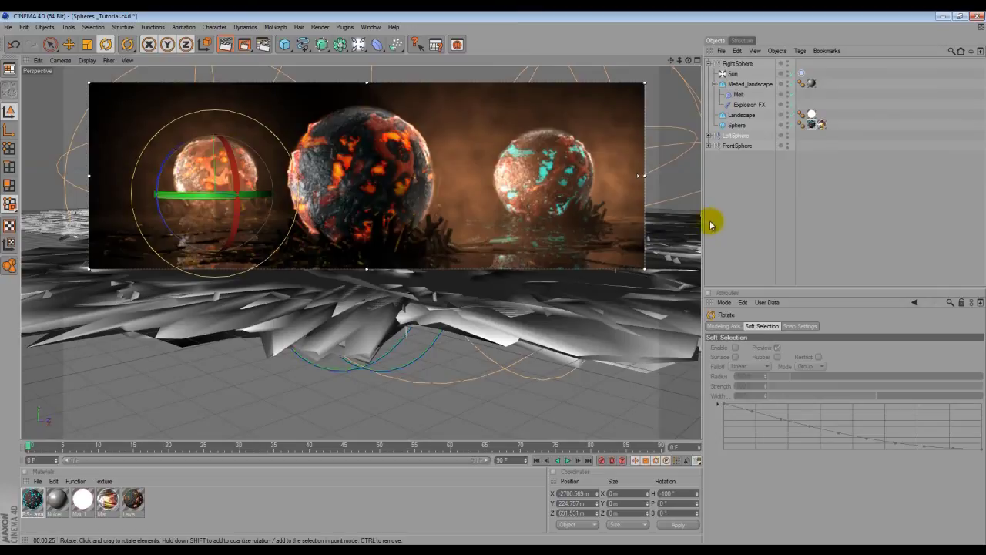
{"action": "left_click_drag", "start_coordinate": [251, 48], "coordinate": [288, 138]}
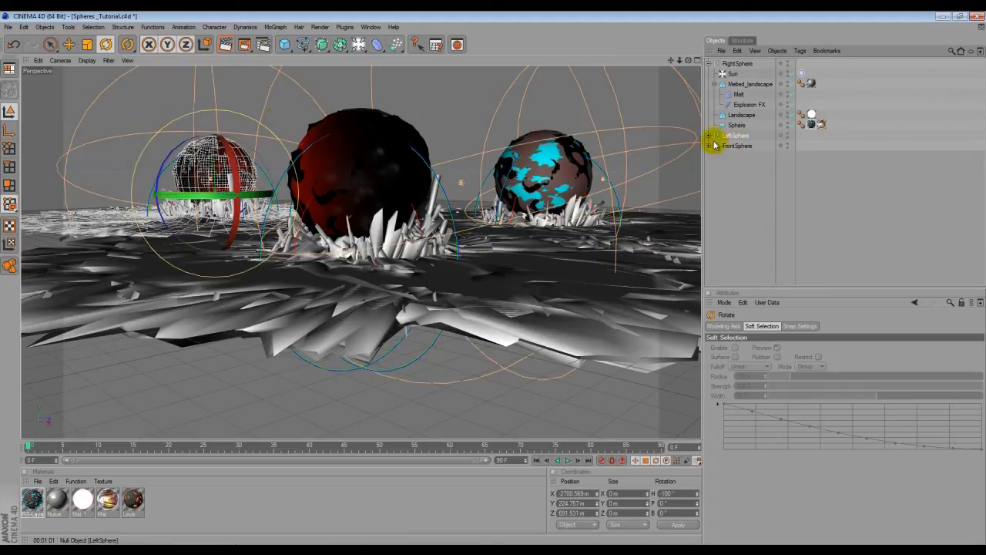
Duplicate RightSphere's Melted_landscape to the top level of the object hierarchy and rename the copy Background.
{"action": "left_click", "coordinate": [744, 176]}
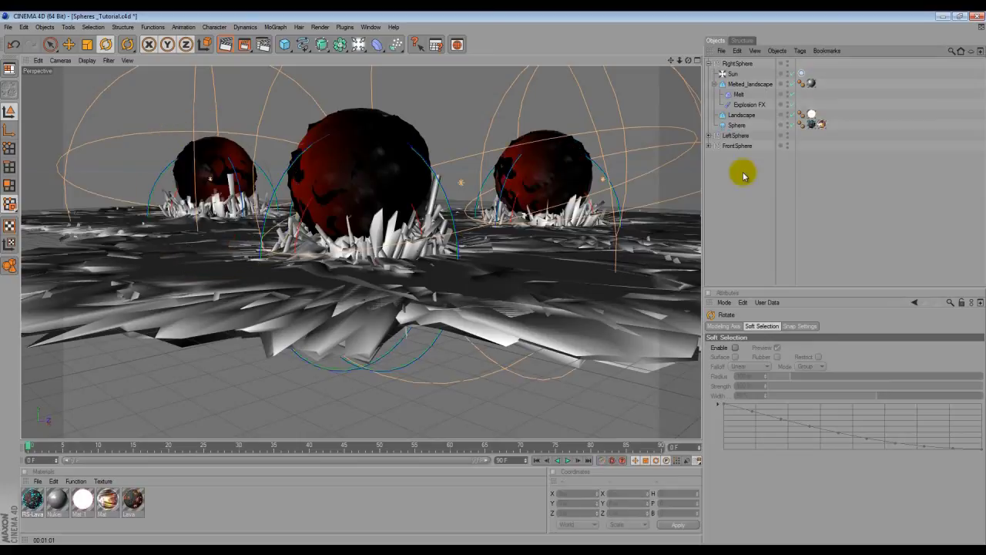
{"action": "left_click", "coordinate": [739, 85]}
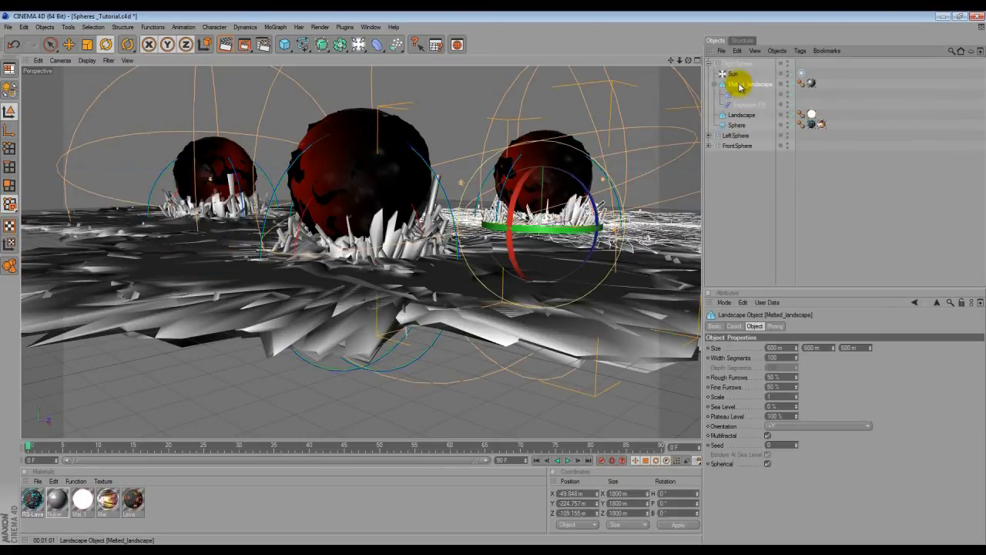
{"action": "left_click_drag", "start_coordinate": [740, 87], "coordinate": [733, 167]}
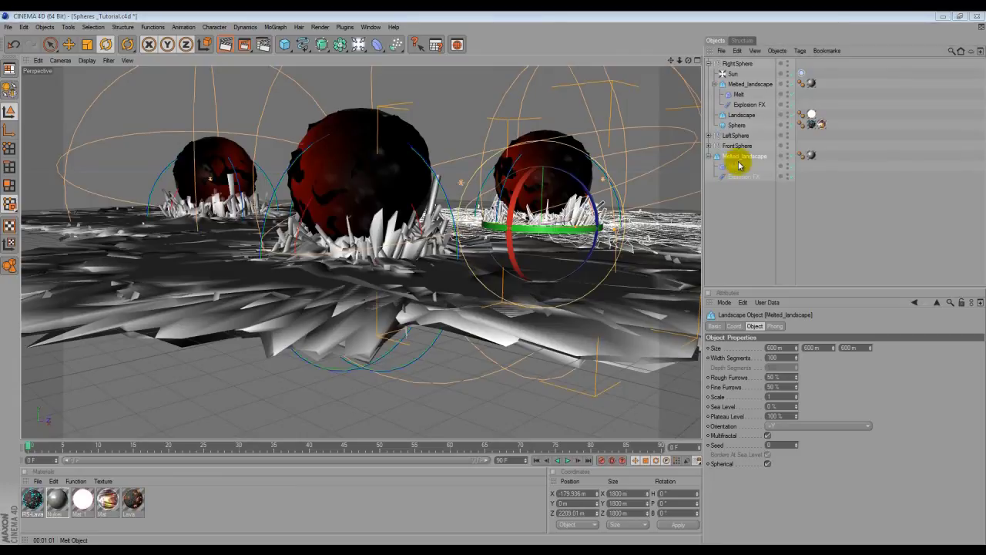
{"action": "double_click", "coordinate": [742, 157]}
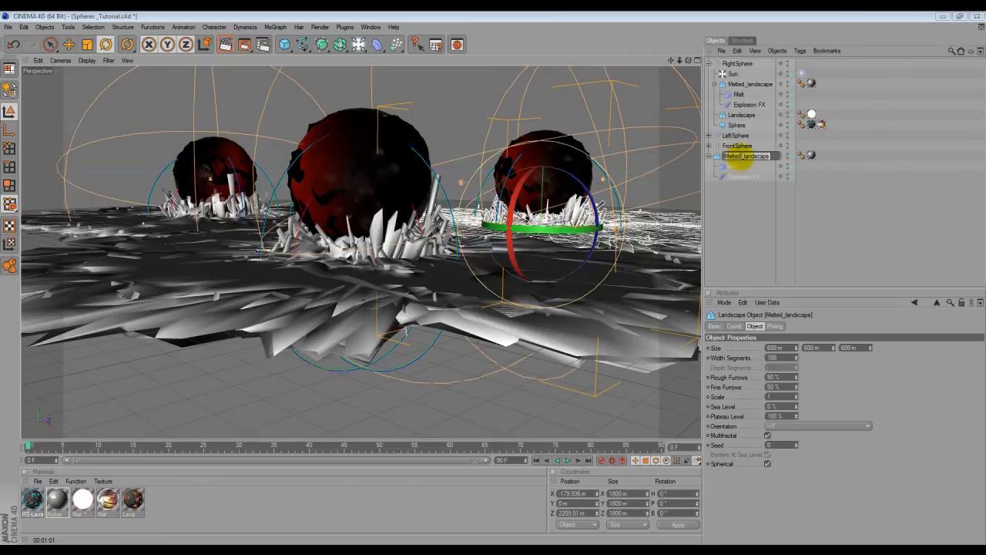
{"action": "type", "text": "E"}
{"action": "type", "text": "ackground"}
{"action": "key", "text": "Return"}
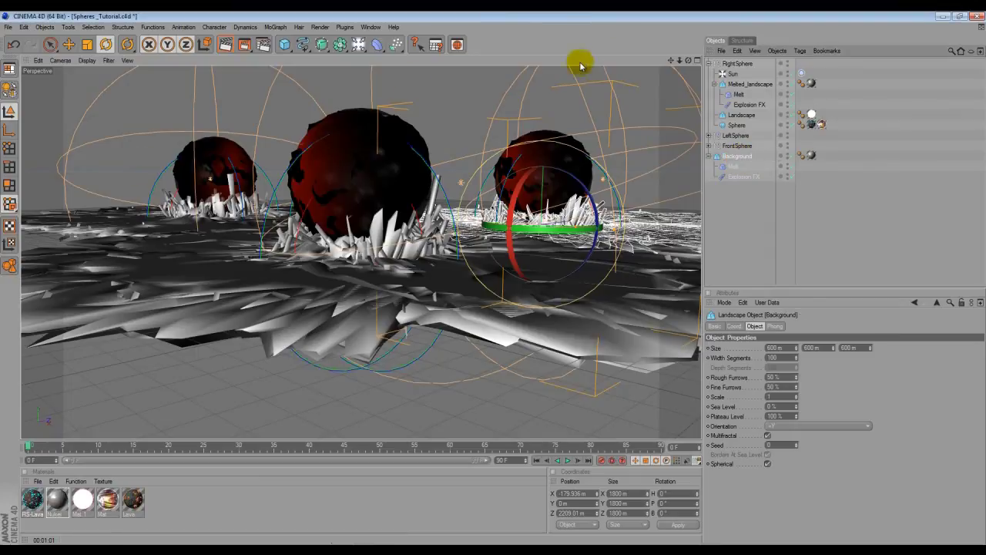
Stand the Background landscape upright at 90° pitch and move it behind the spheres to about X -2831 m, Z 3093 m.
{"action": "left_click", "coordinate": [697, 60]}
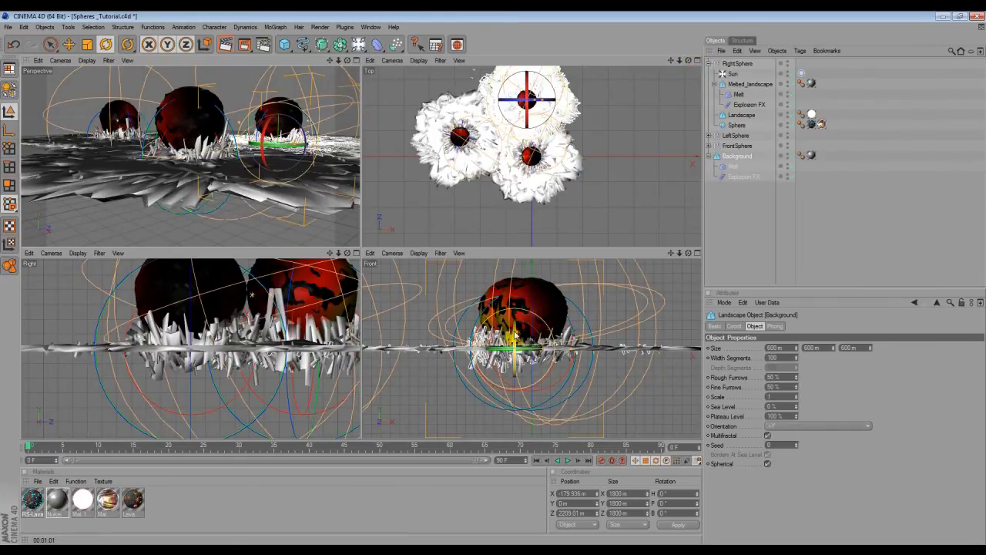
{"action": "left_click_drag", "start_coordinate": [514, 338], "coordinate": [517, 340]}
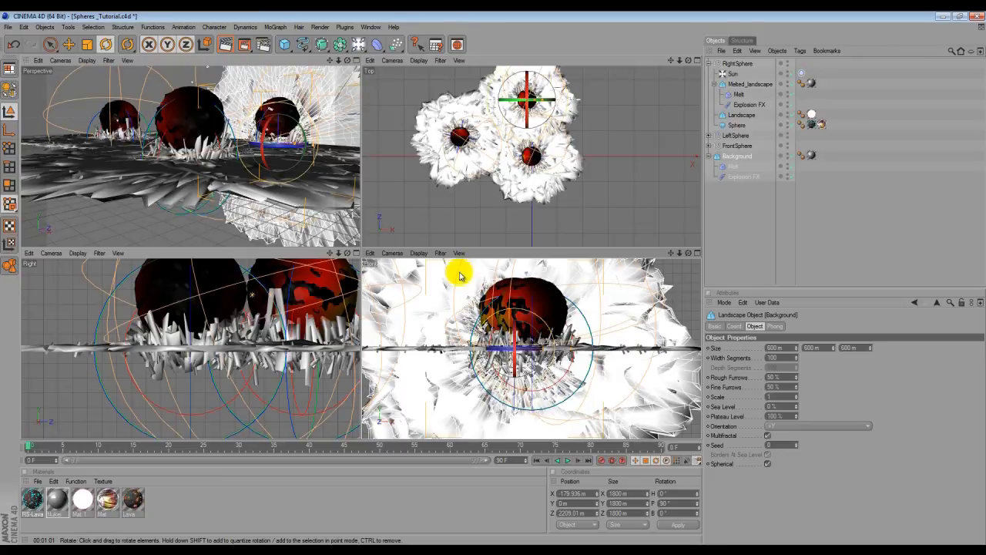
{"action": "left_click", "coordinate": [50, 46]}
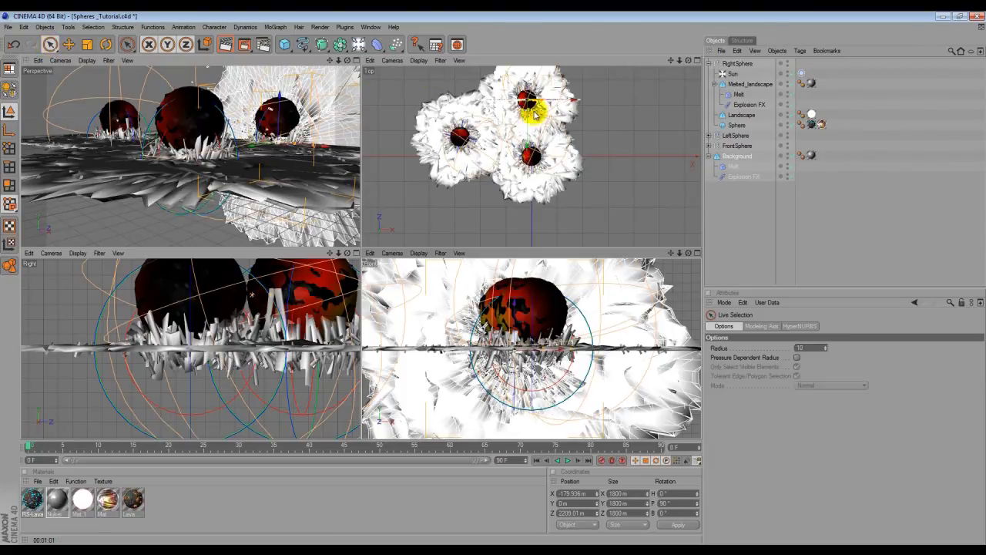
{"action": "left_click_drag", "start_coordinate": [566, 108], "coordinate": [485, 249]}
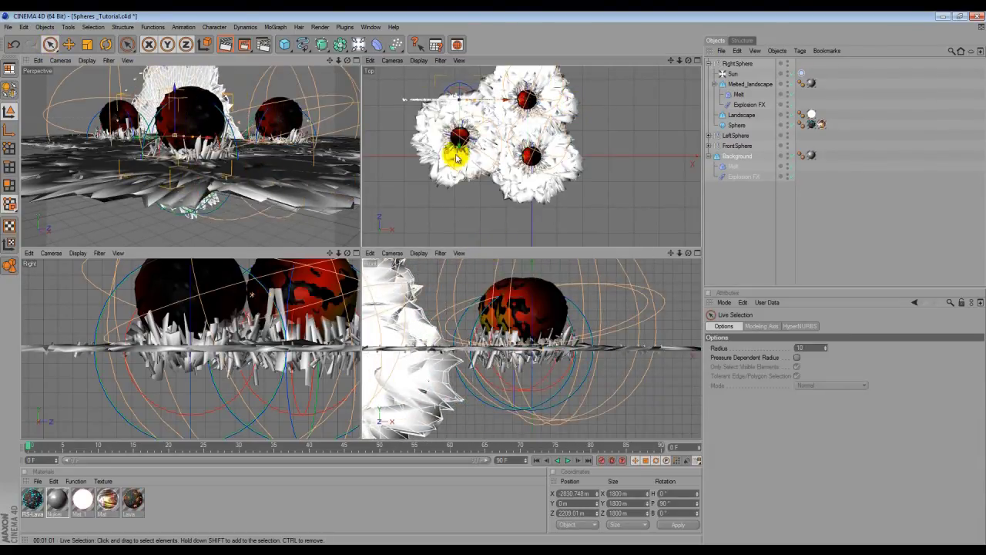
{"action": "left_click_drag", "start_coordinate": [459, 150], "coordinate": [495, 246]}
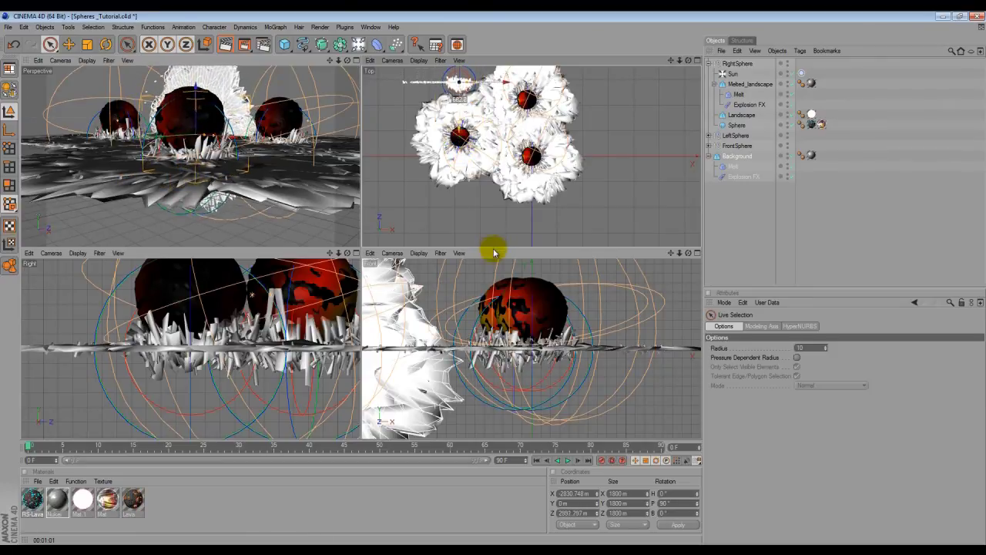
{"action": "left_click_drag", "start_coordinate": [494, 252], "coordinate": [494, 249]}
Turn the Background landscape to a bank of about 42° and scale it up uniformly to about 4194 m.
{"action": "left_click", "coordinate": [106, 44]}
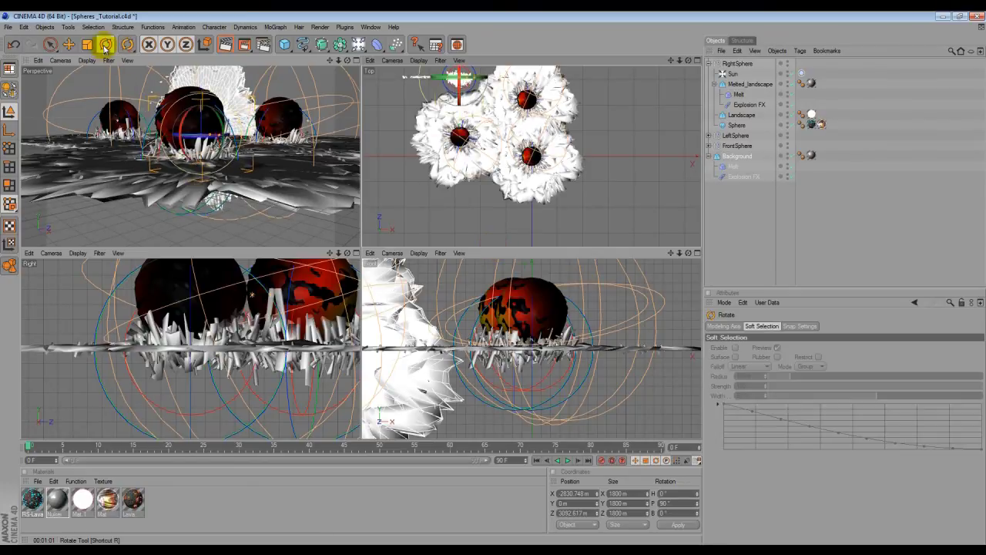
{"action": "left_click_drag", "start_coordinate": [197, 137], "coordinate": [194, 135]}
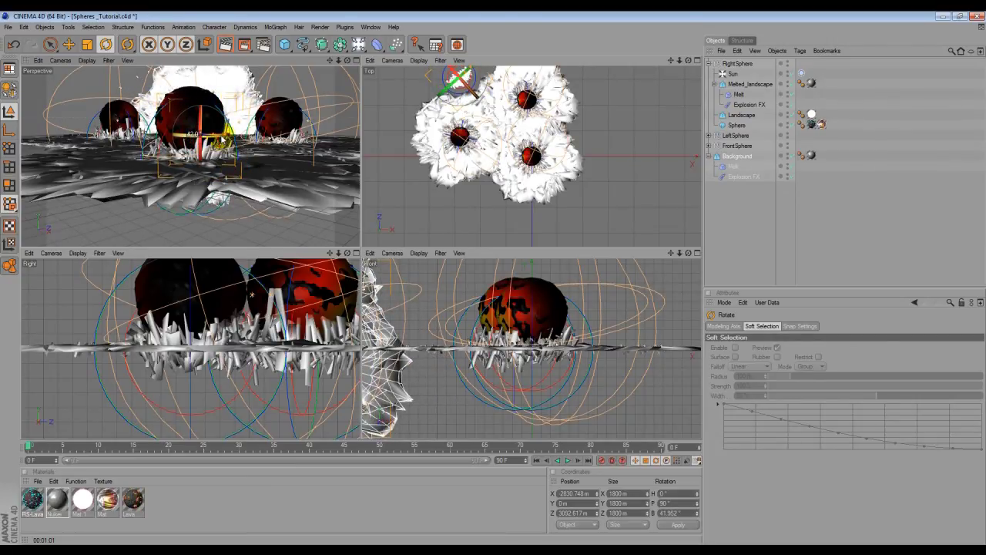
{"action": "left_click", "coordinate": [87, 45]}
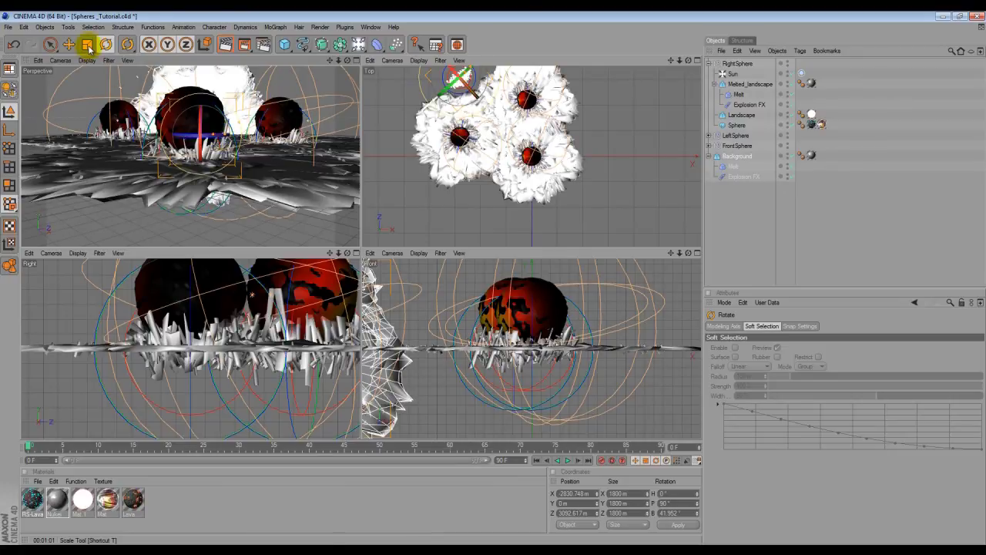
{"action": "left_click", "coordinate": [88, 46]}
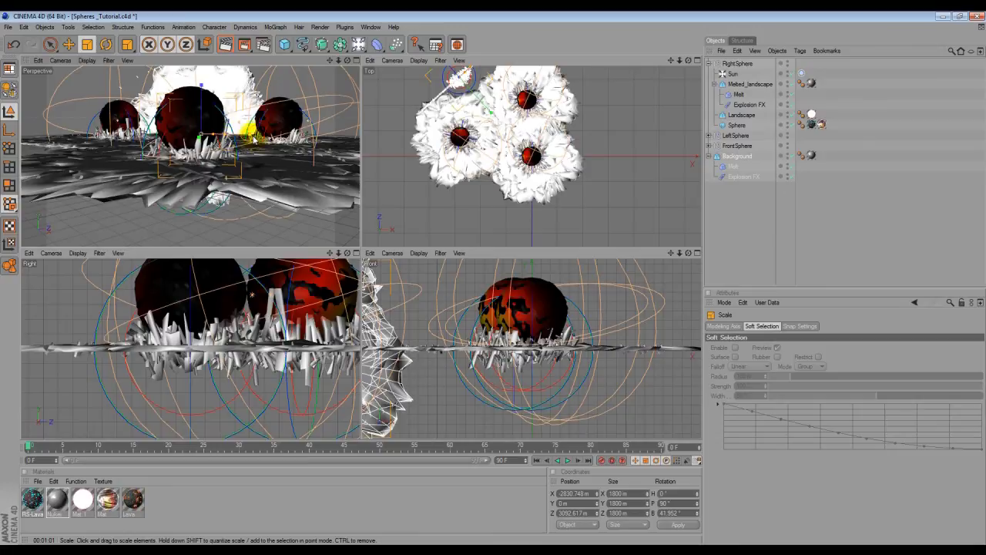
{"action": "mouse_move", "coordinate": [365, 247]}
{"action": "left_mouse_down"}
{"action": "mouse_move", "coordinate": [393, 251]}
{"action": "mouse_move", "coordinate": [365, 252]}
{"action": "left_mouse_up"}
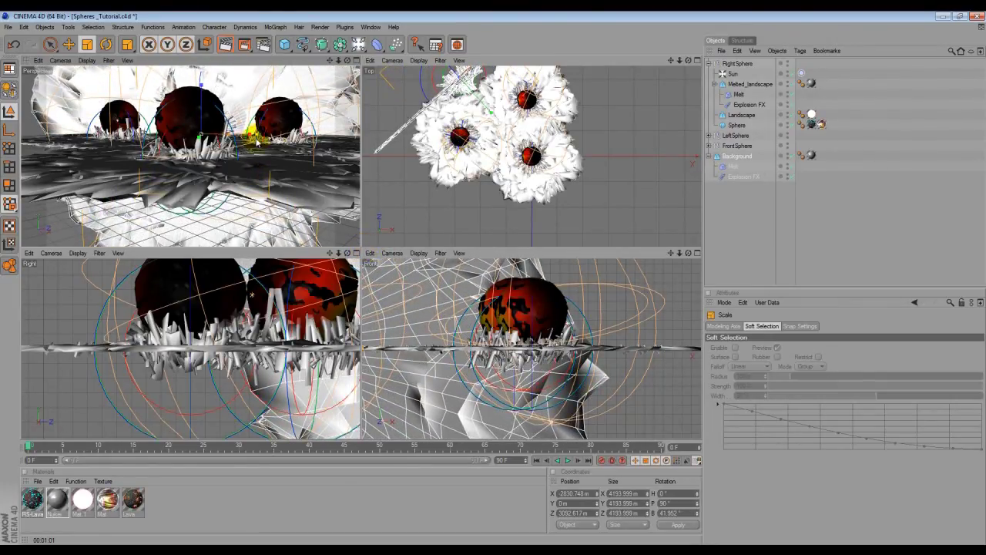
Preview the Background wall behind the three spheres in the perspective view using the interactive render region.
{"action": "left_click", "coordinate": [357, 60]}
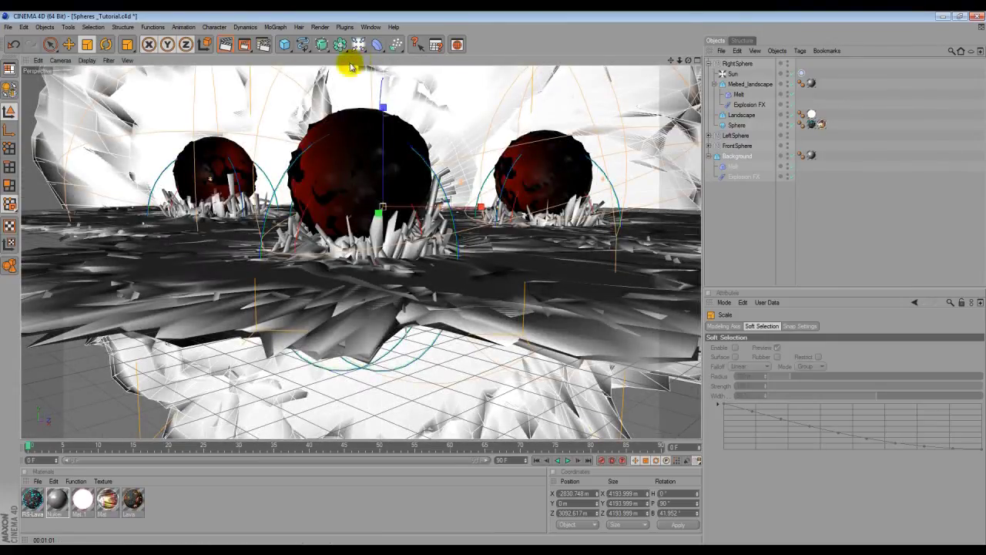
{"action": "left_click_drag", "start_coordinate": [245, 48], "coordinate": [297, 132]}
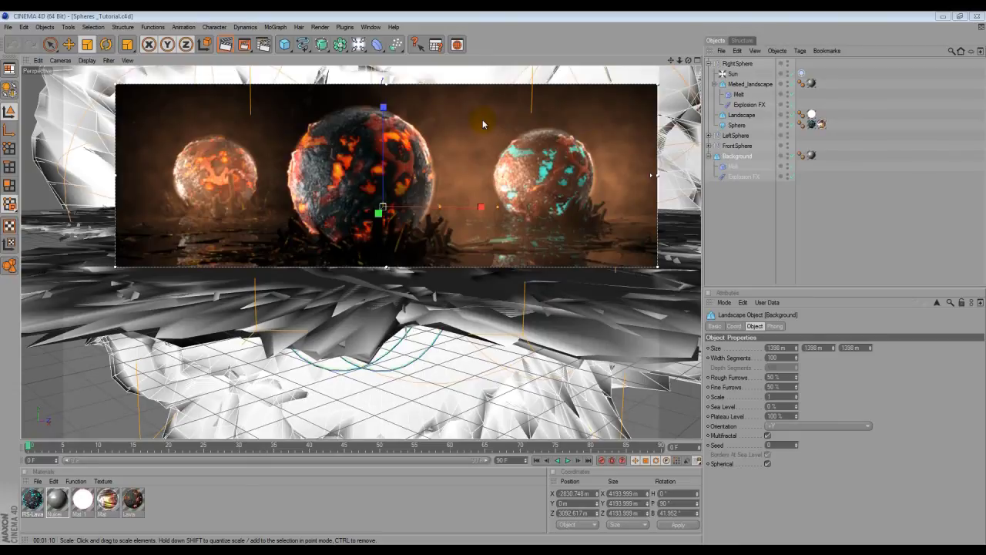
{"action": "left_click", "coordinate": [698, 61]}
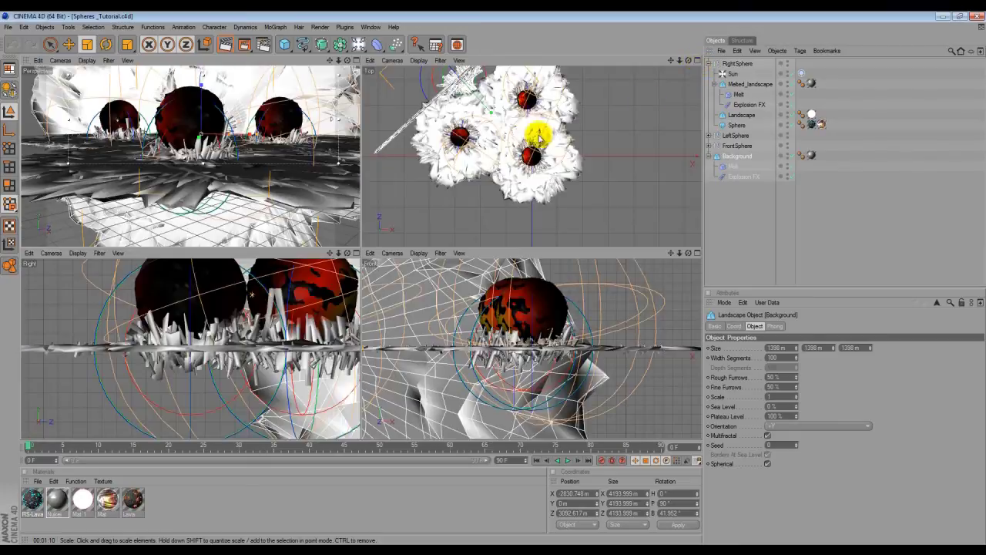
Move the RightSphere group in the top view to about X -451 m, Z 2981 m.
{"action": "left_click", "coordinate": [50, 45]}
{"action": "left_click_drag", "start_coordinate": [670, 60], "coordinate": [493, 249]}
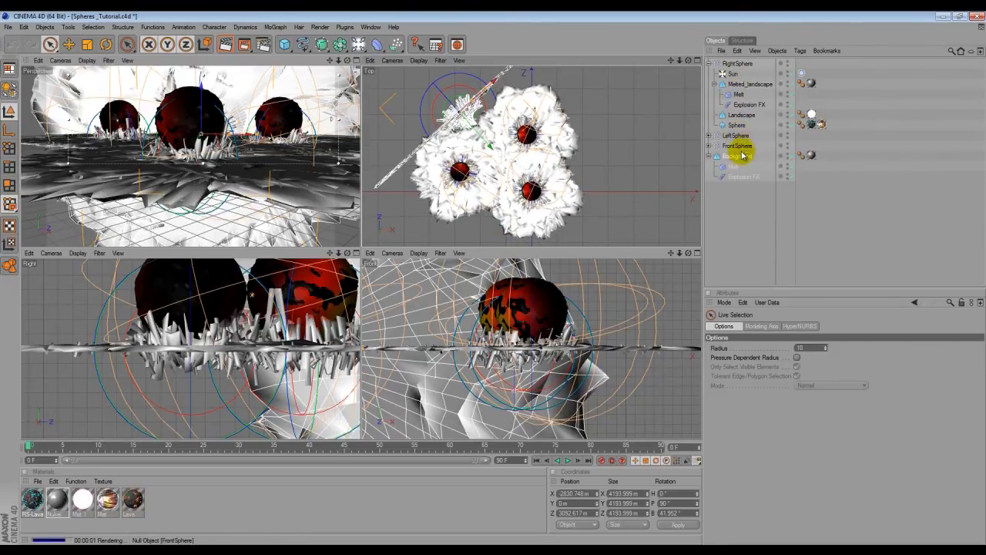
{"action": "left_click", "coordinate": [736, 65]}
{"action": "left_click_drag", "start_coordinate": [253, 43], "coordinate": [324, 132]}
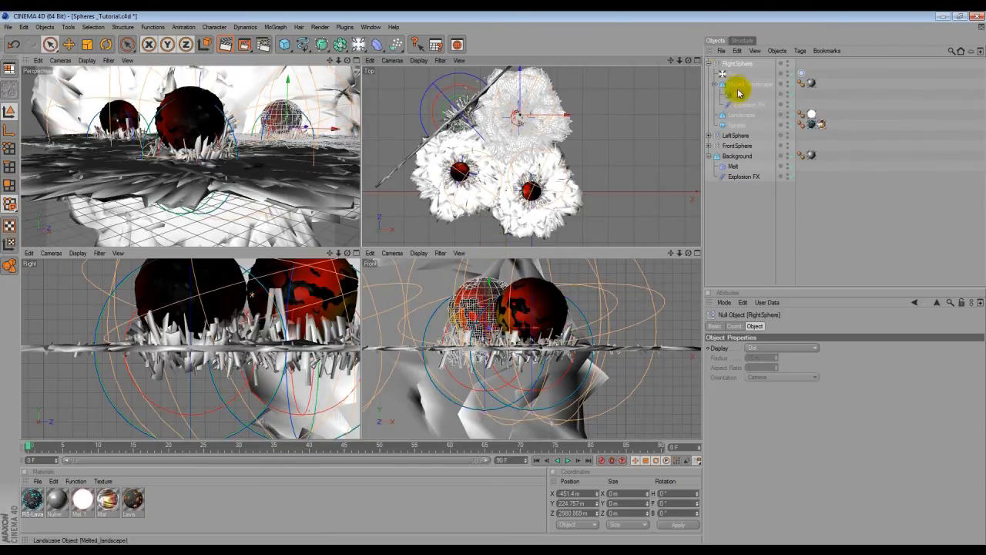
Move the Background landscape farther behind the spheres to about X -3329 m, Z 3646 m.
{"action": "left_click", "coordinate": [739, 156]}
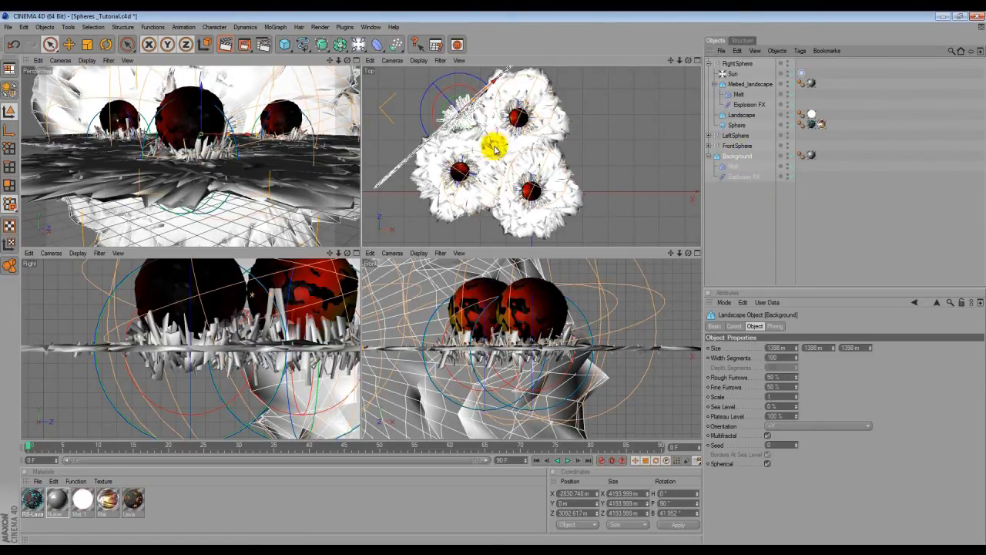
{"action": "left_click_drag", "start_coordinate": [494, 151], "coordinate": [495, 251]}
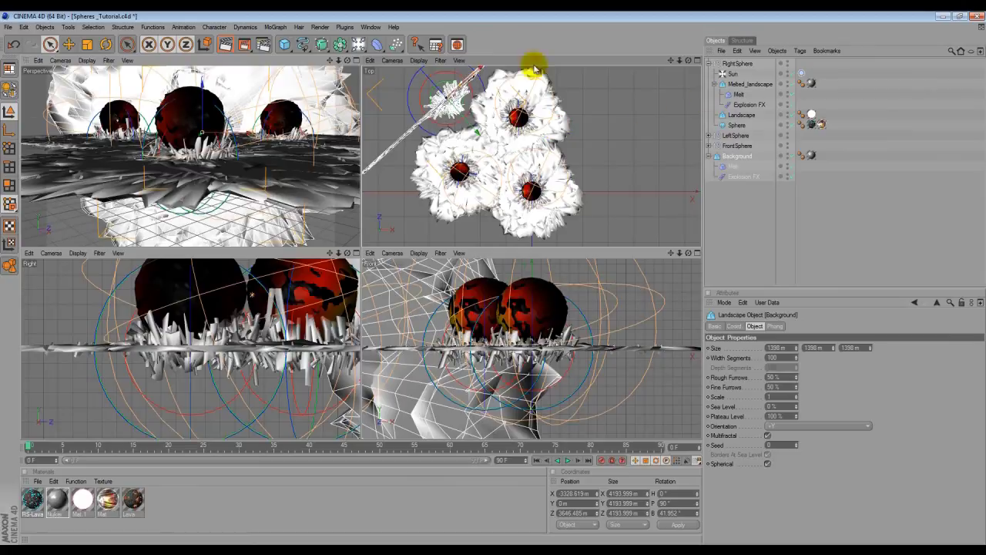
{"action": "left_click", "coordinate": [356, 61]}
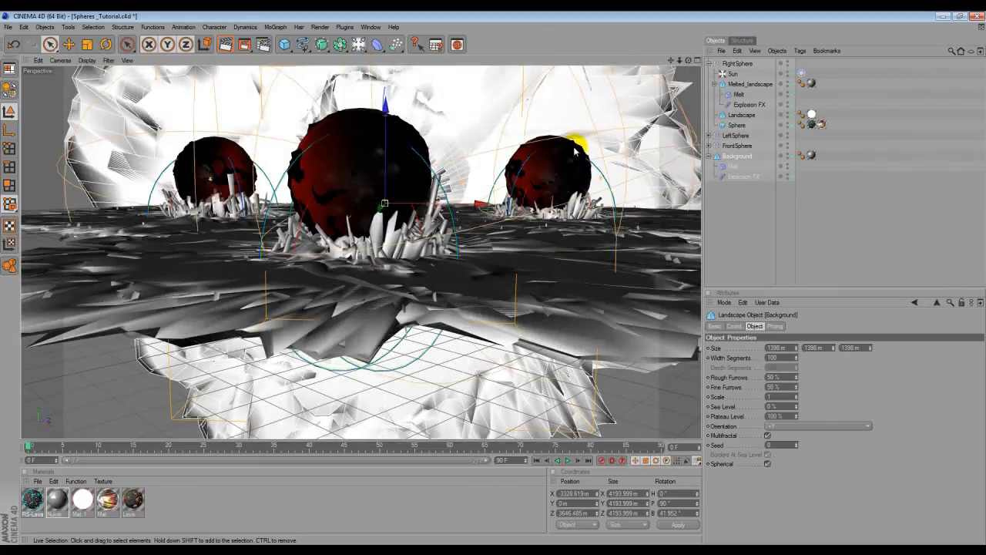
Select the FrontSphere group and preview the rearranged scene in the perspective view with the interactive render region.
{"action": "left_click", "coordinate": [742, 146]}
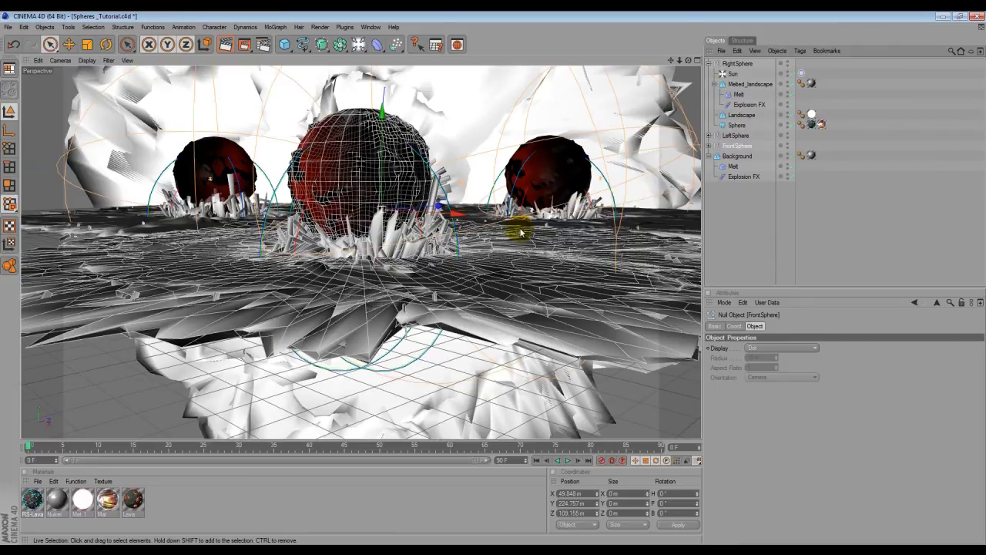
{"action": "left_click_drag", "start_coordinate": [521, 233], "coordinate": [494, 284], "text": "alt"}
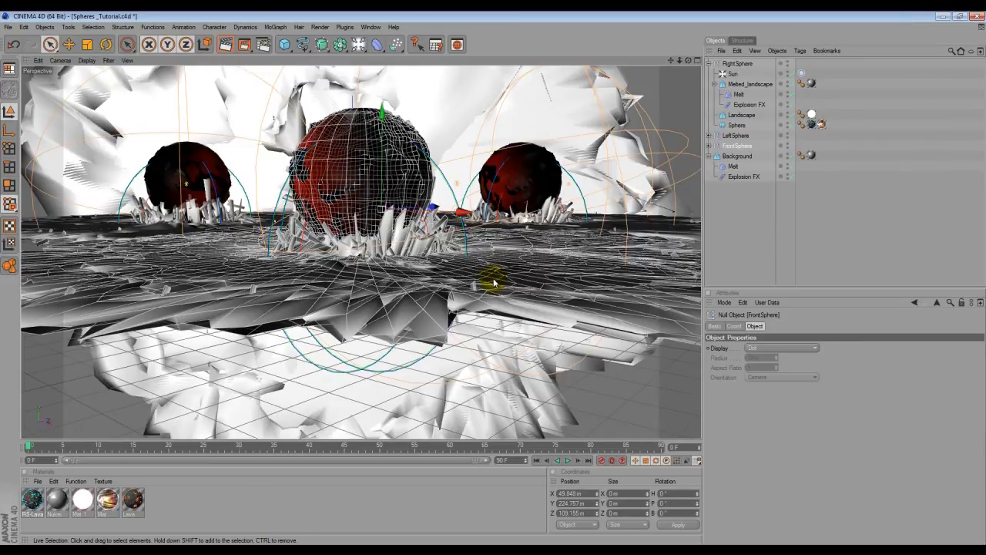
{"action": "left_click", "coordinate": [243, 44]}
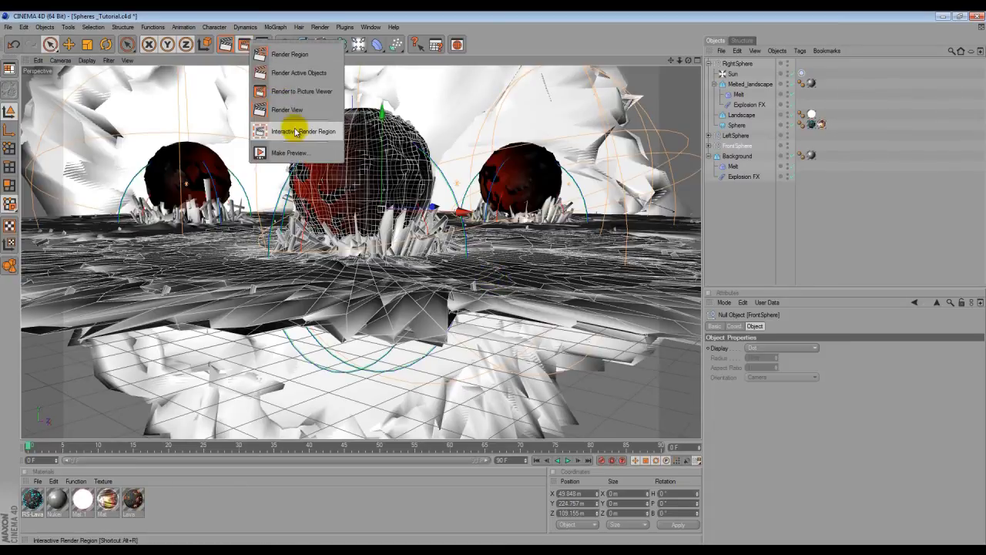
{"action": "left_click", "coordinate": [295, 132]}
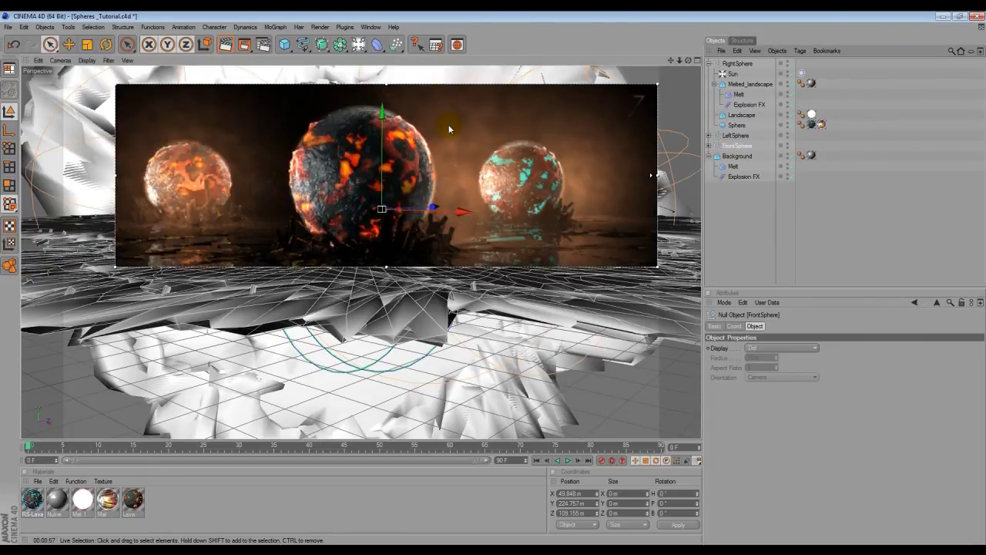
Move the FrontSphere group closer to the viewer, to about X 411 m, Z -252 m.
{"action": "left_click", "coordinate": [697, 61]}
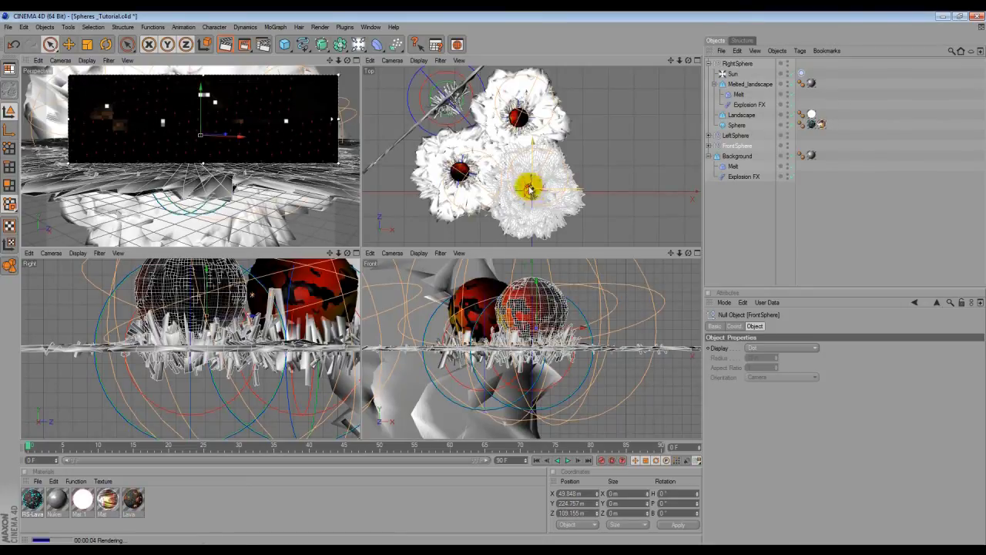
{"action": "key", "text": "ctrl+z"}
{"action": "left_click_drag", "start_coordinate": [493, 248], "coordinate": [496, 254]}
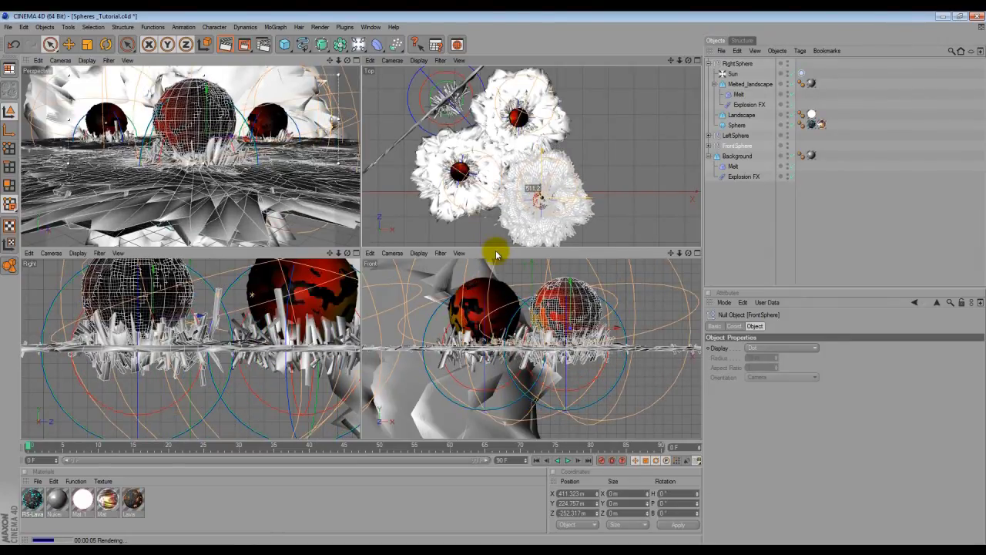
Reframe the perspective view with the large front sphere between the two rear ones and render it to the Picture Viewer.
{"action": "left_click", "coordinate": [355, 60]}
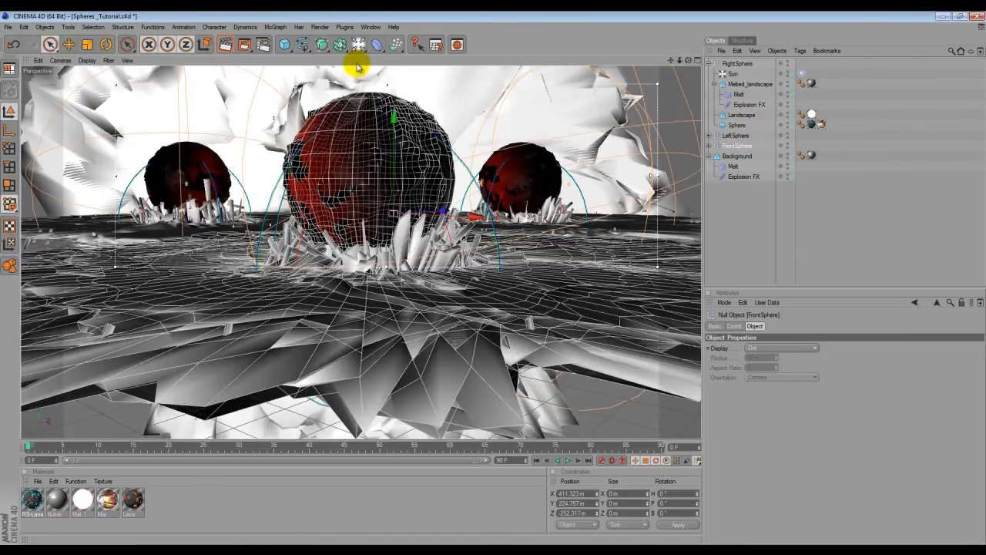
{"action": "left_click", "coordinate": [358, 44]}
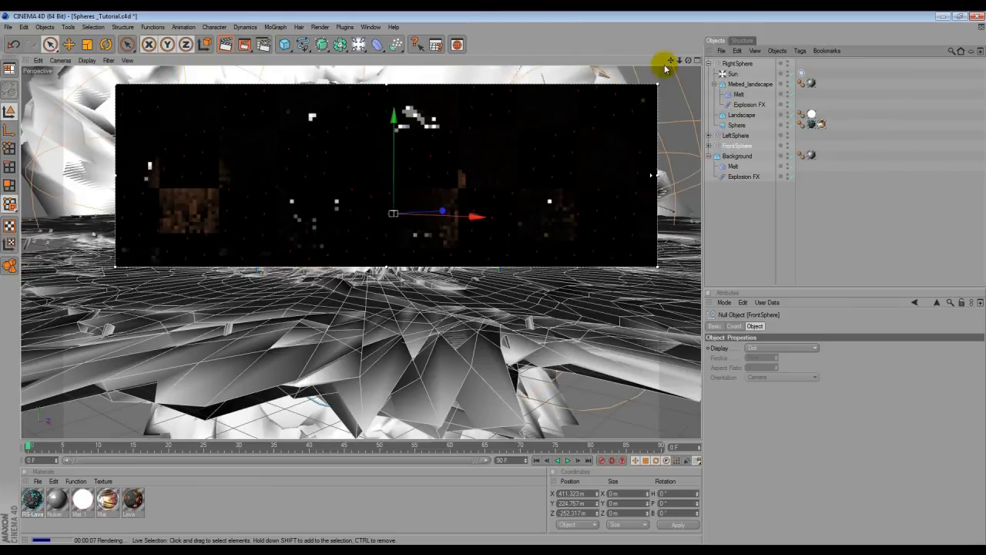
{"action": "left_click_drag", "start_coordinate": [671, 62], "coordinate": [494, 282]}
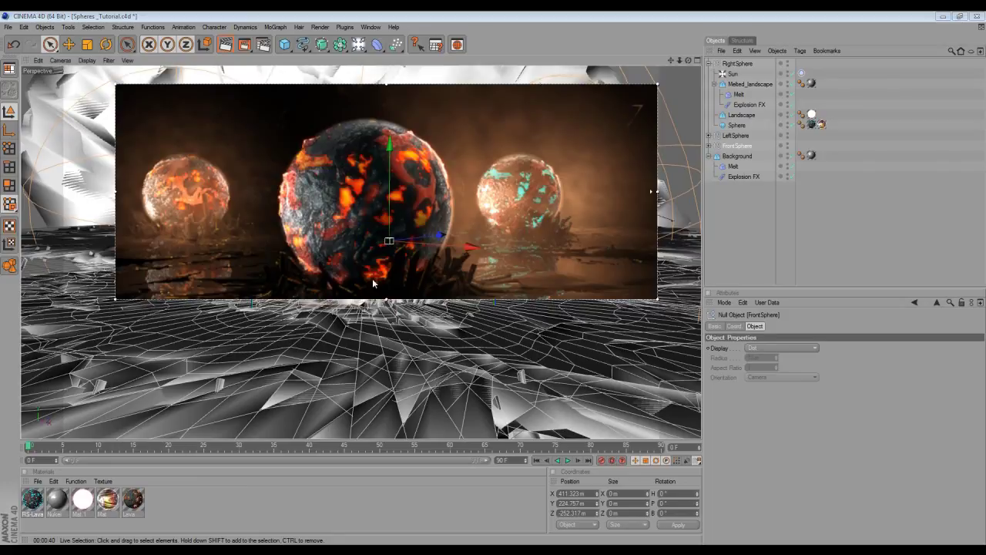
{"action": "left_click", "coordinate": [248, 45]}
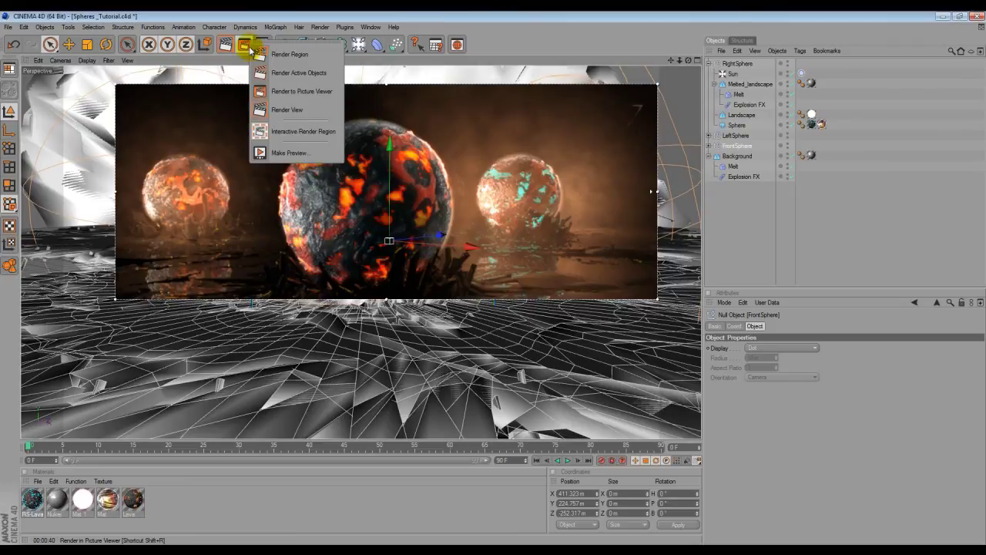
{"action": "left_click", "coordinate": [316, 93]}
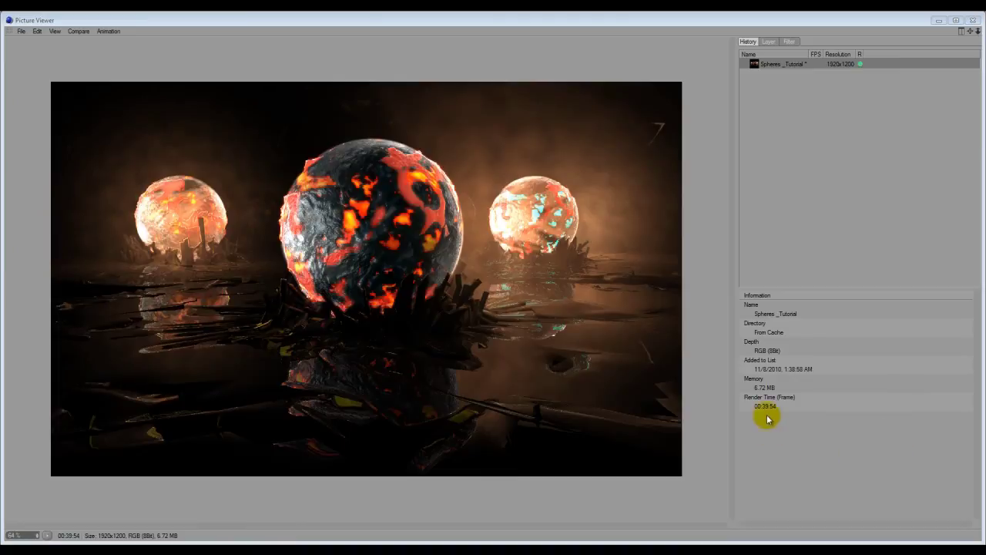